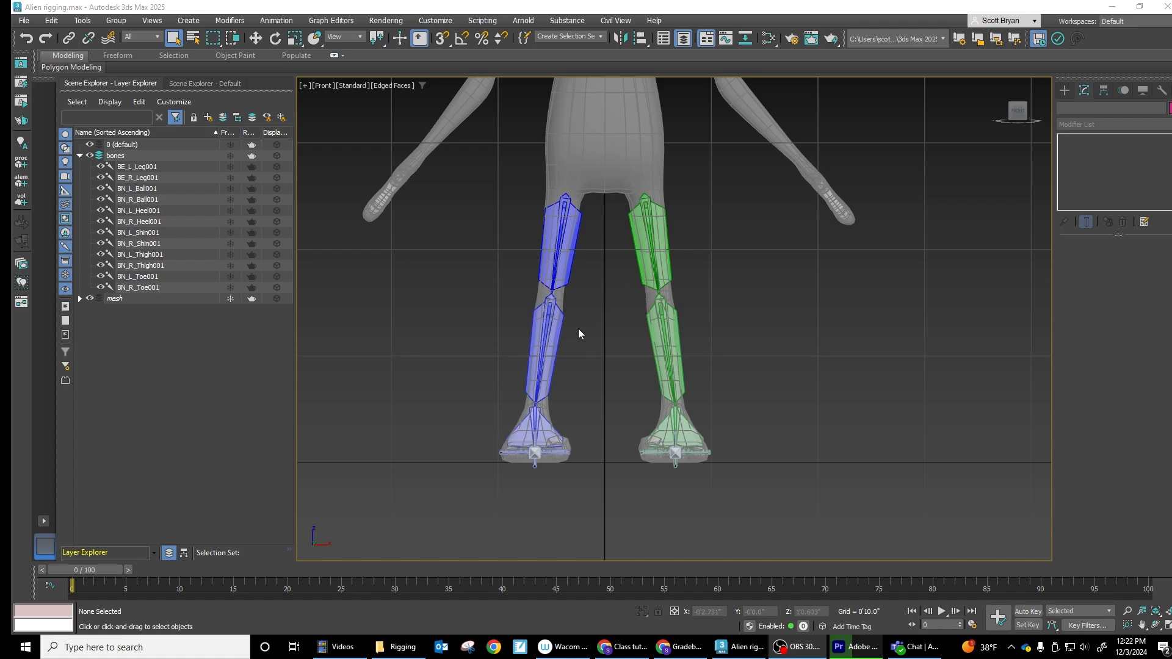
Step: Examine the alien's leg bones from the front, the side and at an angle
{"action": "middle_click_drag", "start_coordinate": [582, 327], "coordinate": [595, 327]}
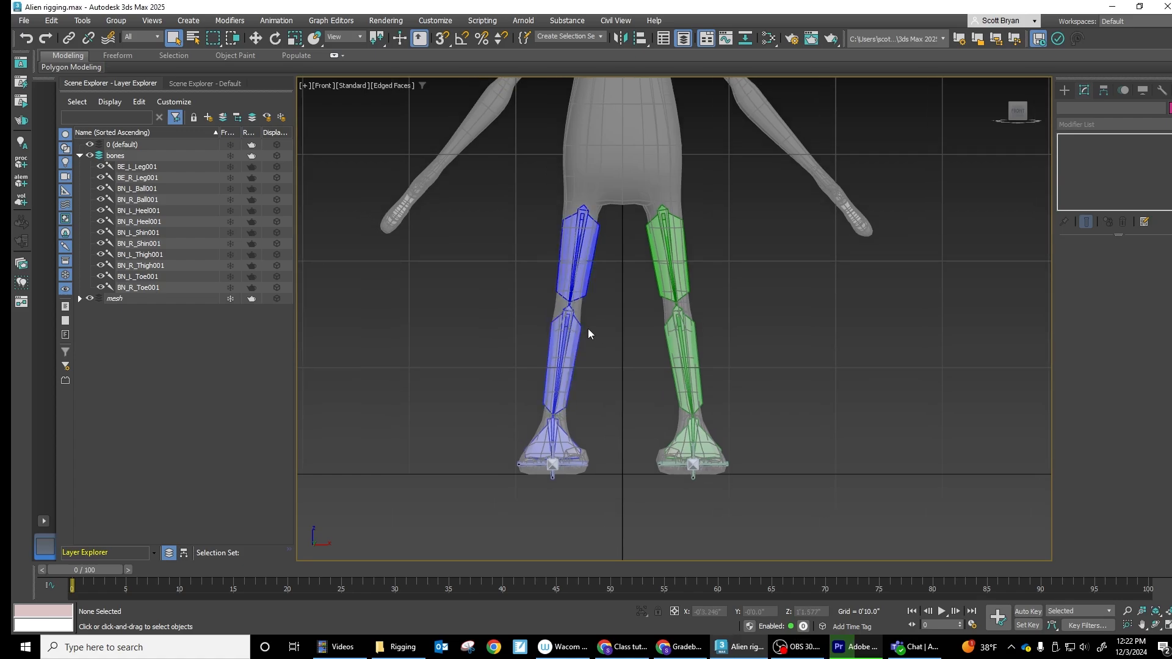
{"action": "middle_click_drag", "start_coordinate": [587, 328], "coordinate": [689, 332], "text": "alt"}
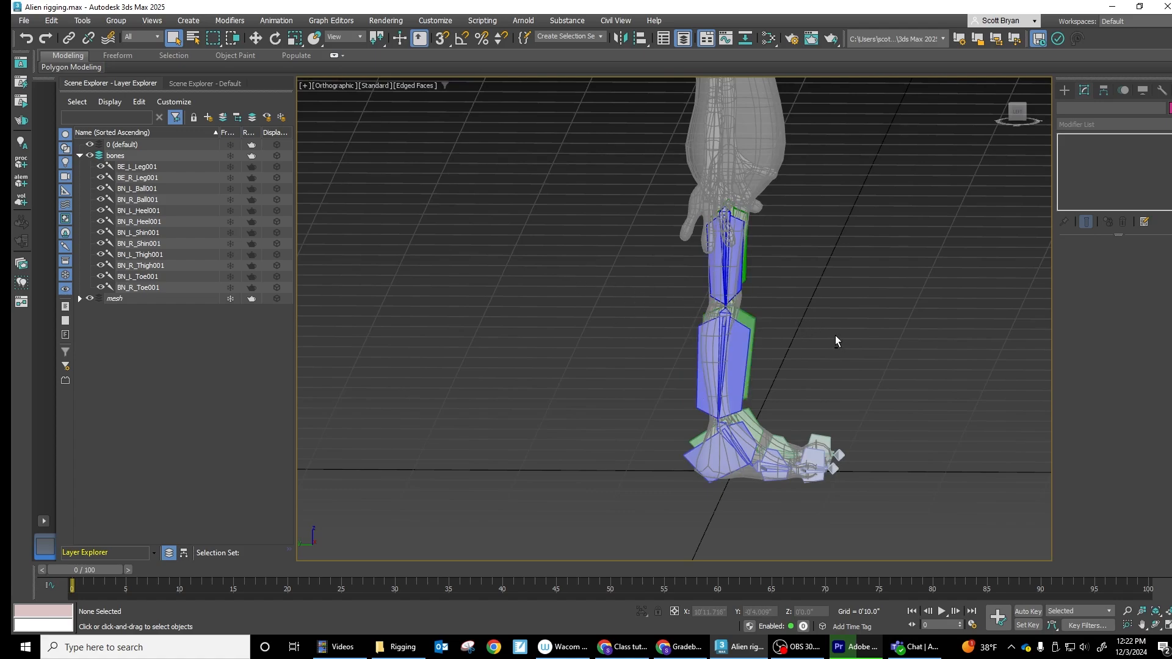
{"action": "middle_click_drag", "start_coordinate": [835, 335], "coordinate": [601, 298], "text": "alt"}
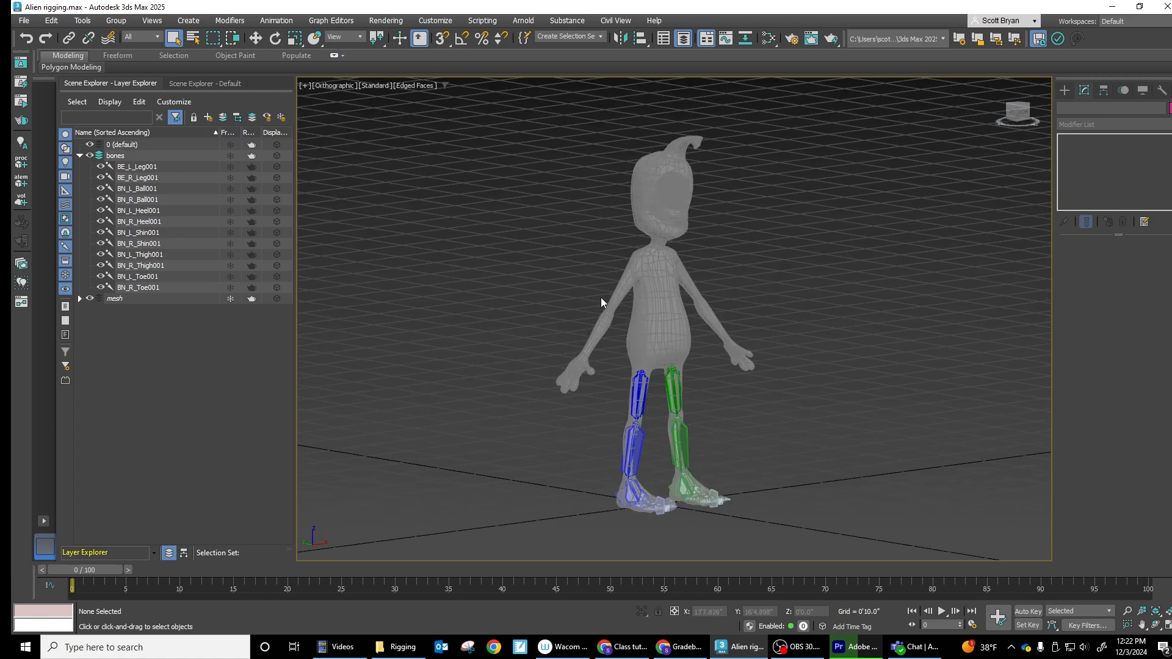
{"action": "key", "text": "f"}
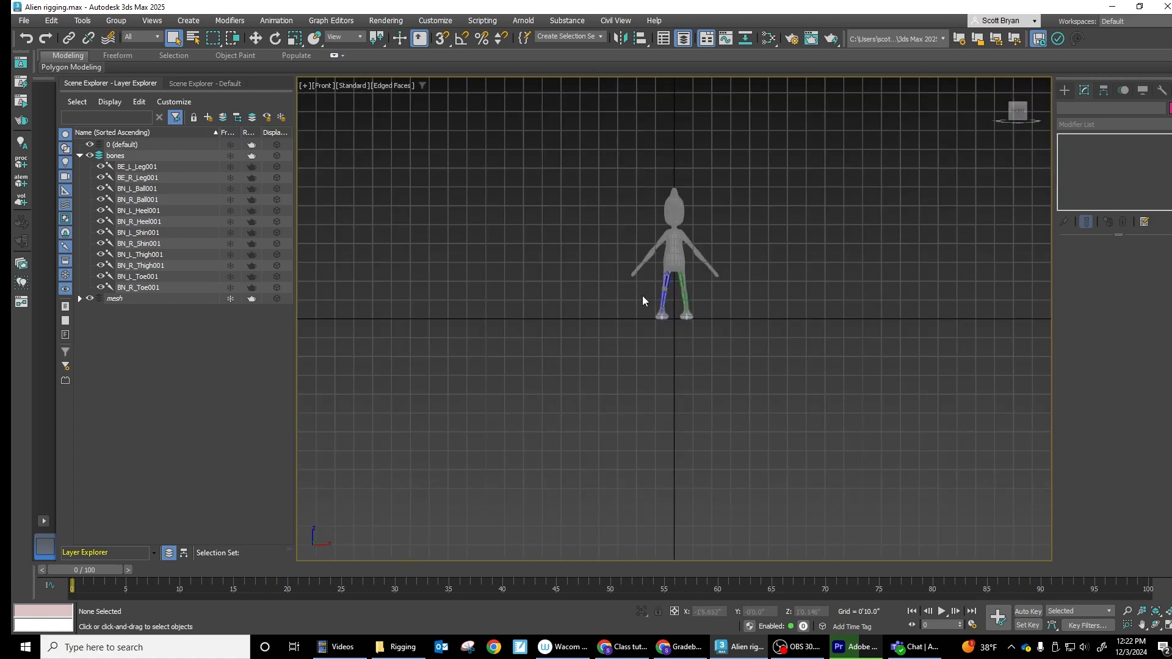
{"action": "key", "text": "l"}
{"action": "scroll", "coordinate": [680, 266], "scroll_direction": "up", "scroll_amount": 10}
{"action": "middle_click_drag", "start_coordinate": [686, 322], "coordinate": [616, 21]}
{"action": "key", "text": "f"}
{"action": "scroll", "coordinate": [663, 265], "scroll_direction": "up", "scroll_amount": 10}
Step: Apply an HI Solver from the left thigh bone BN_L_Thigh001 to the left heel bone BN_L_Heel001
{"action": "left_click", "coordinate": [624, 196]}
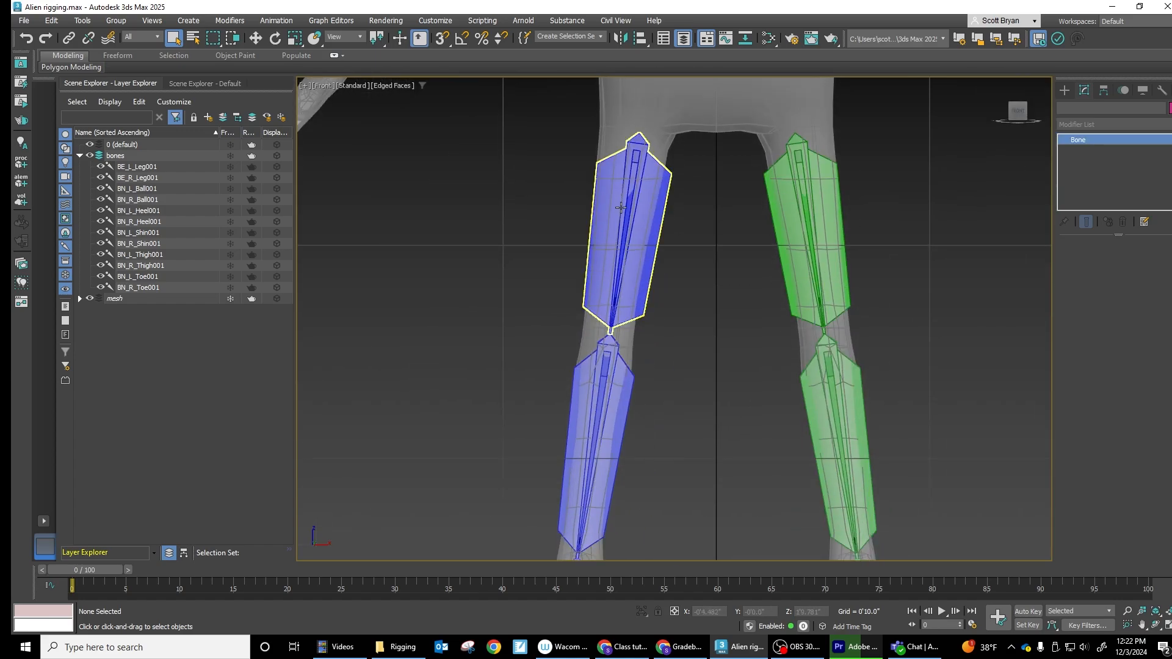
{"action": "scroll", "coordinate": [692, 318], "scroll_direction": "down", "scroll_amount": 5}
{"action": "middle_click_drag", "start_coordinate": [692, 305], "coordinate": [694, 257]}
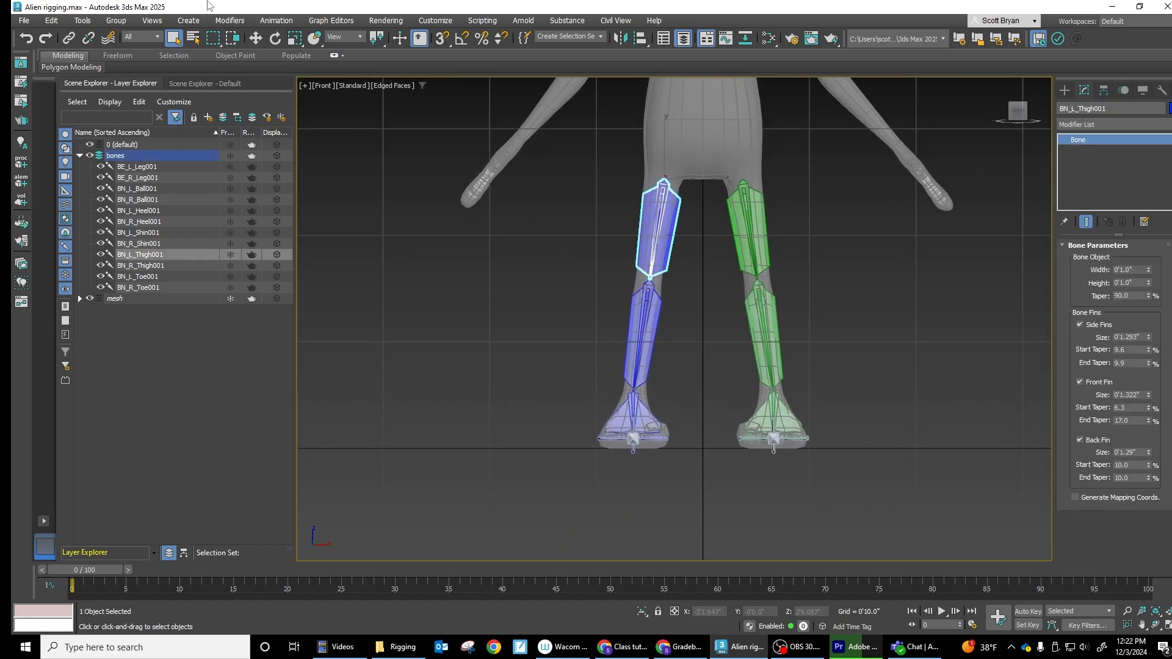
{"action": "left_click", "coordinate": [277, 21]}
{"action": "mouse_move", "coordinate": [296, 71]}
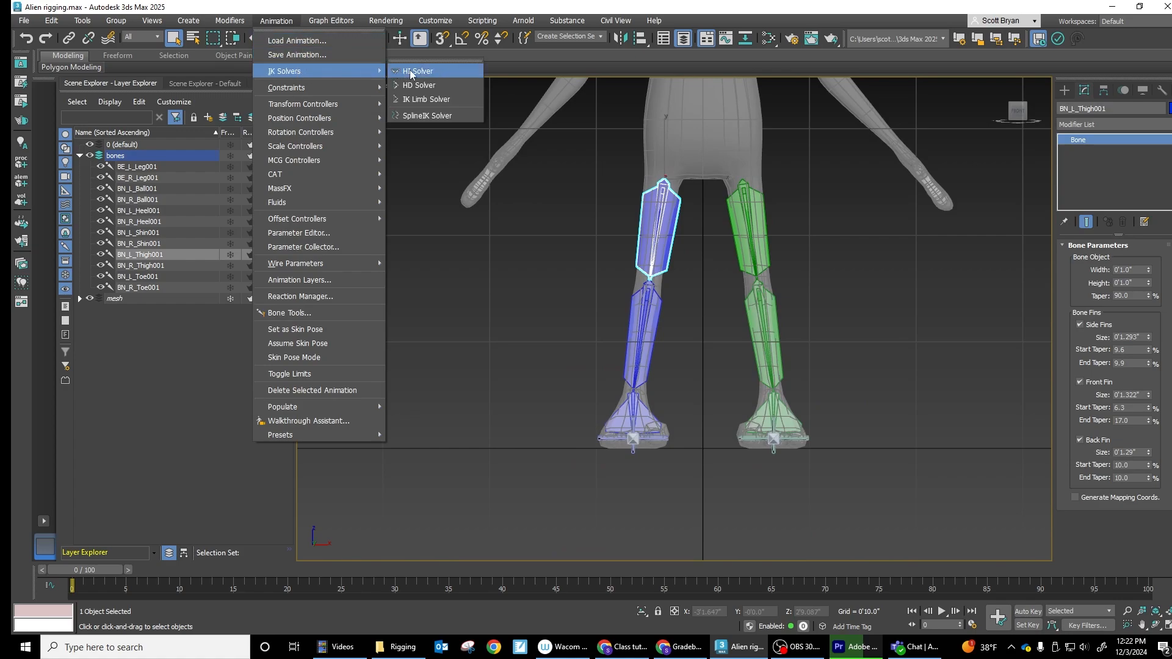
{"action": "left_click", "coordinate": [410, 71]}
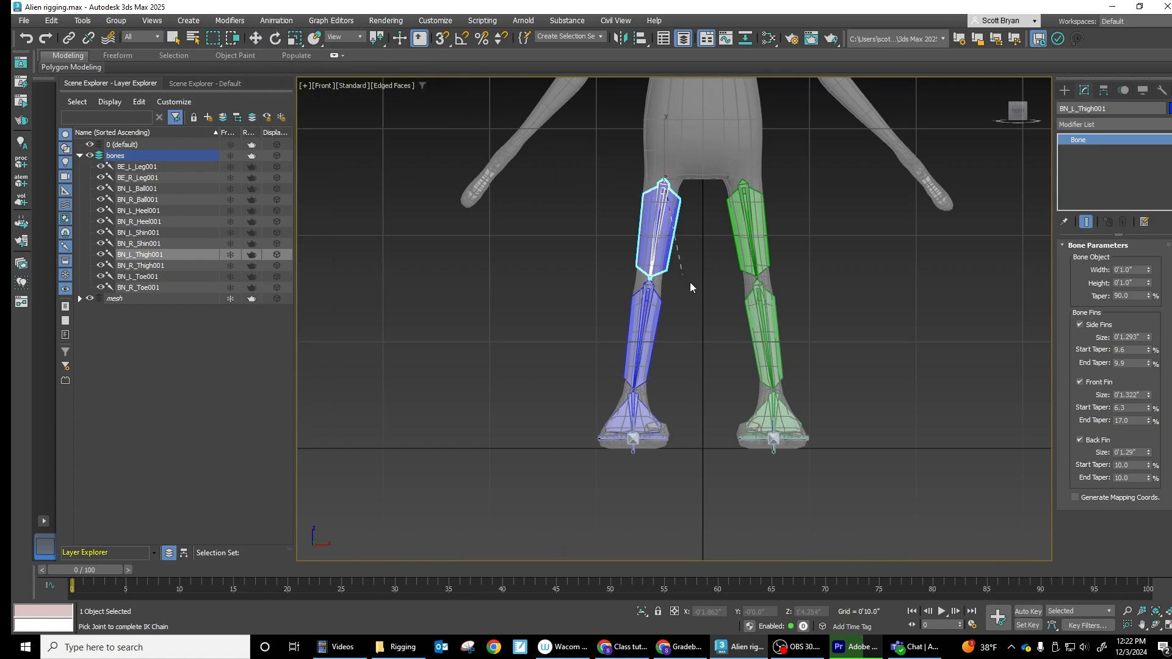
{"action": "left_click", "coordinate": [632, 406]}
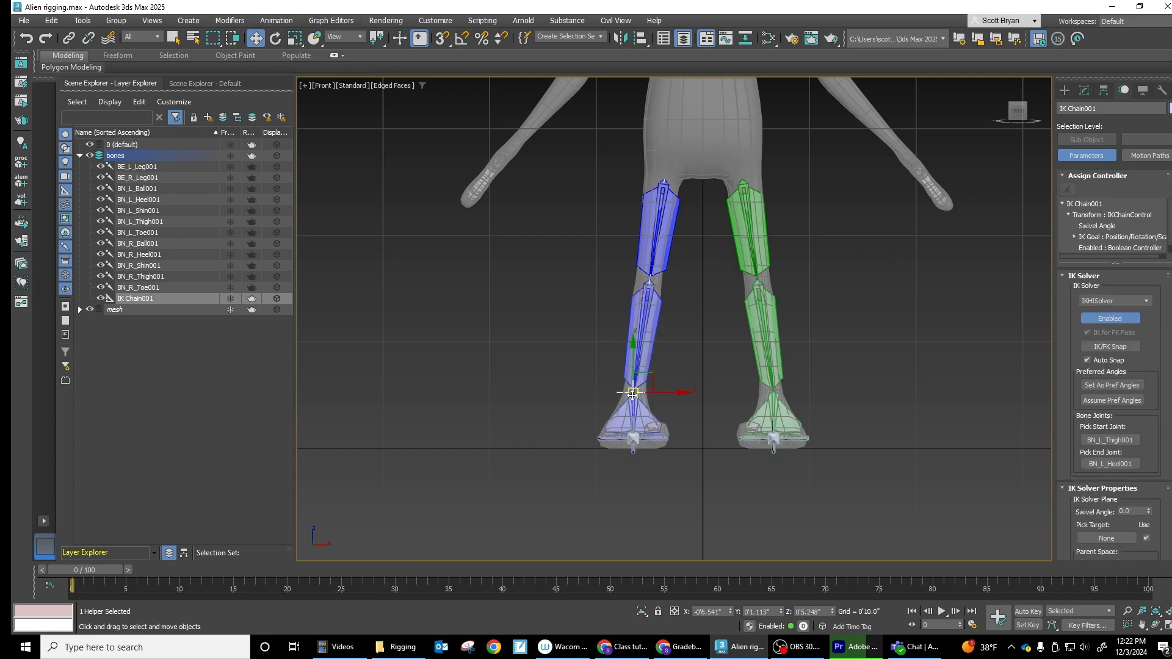
Step: Set the goal display size of the left leg's IK chain to 3.13
{"action": "scroll", "coordinate": [632, 394], "scroll_direction": "up", "scroll_amount": 4}
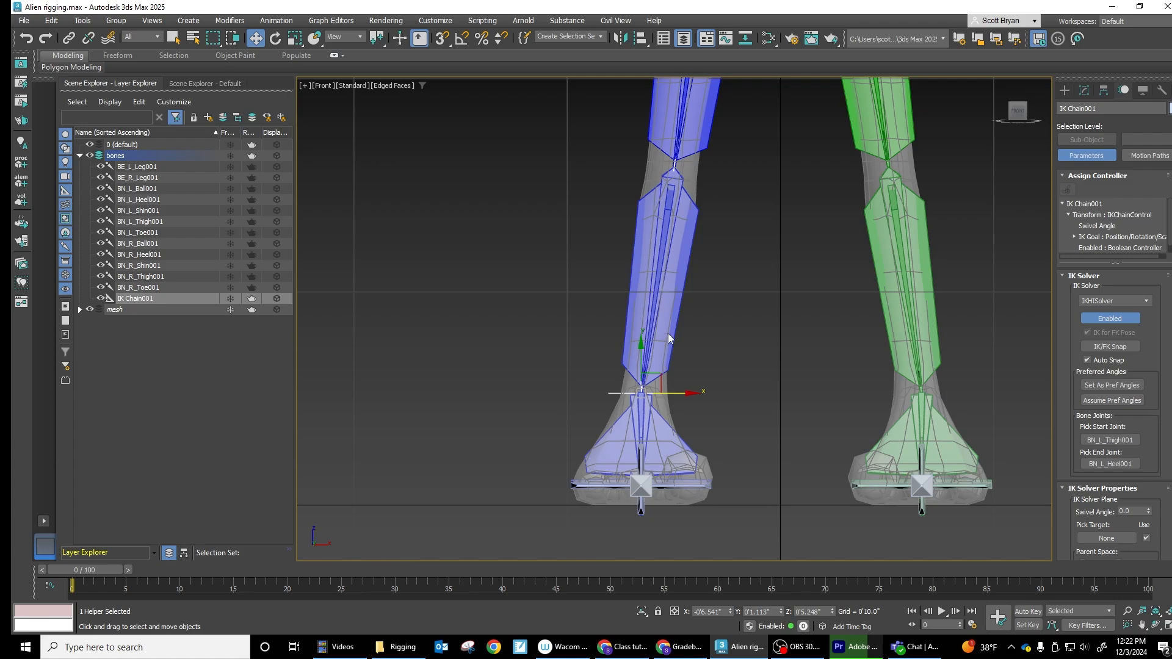
{"action": "scroll", "coordinate": [1145, 495], "scroll_direction": "down", "scroll_amount": 3}
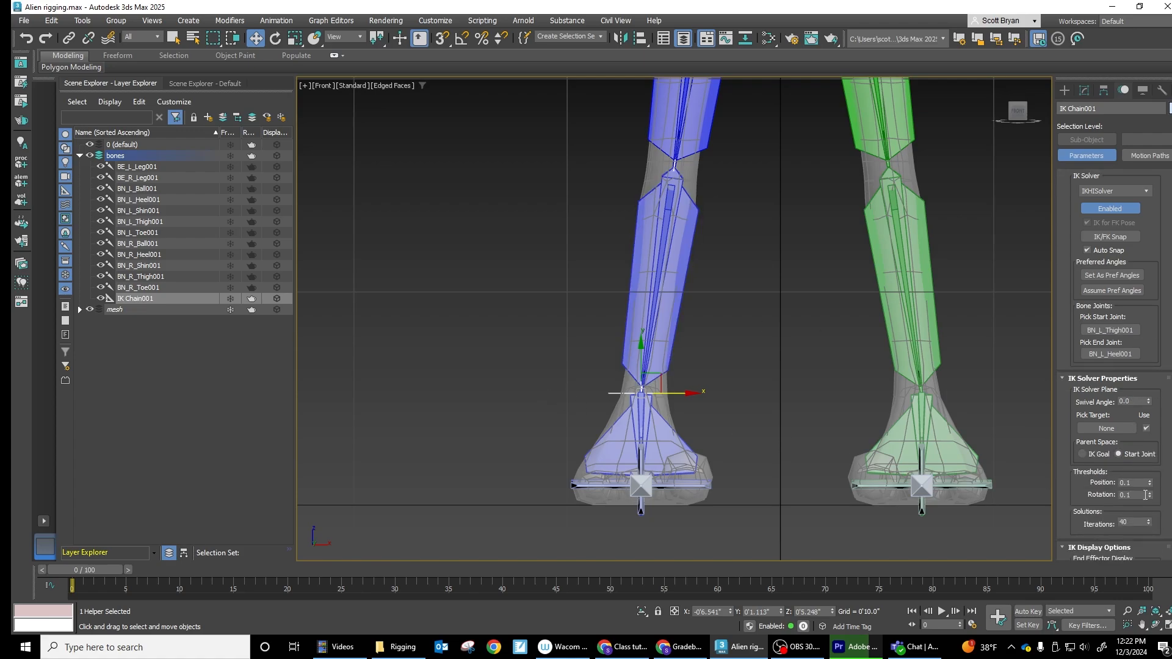
{"action": "scroll", "coordinate": [1143, 497], "scroll_direction": "down", "scroll_amount": 2}
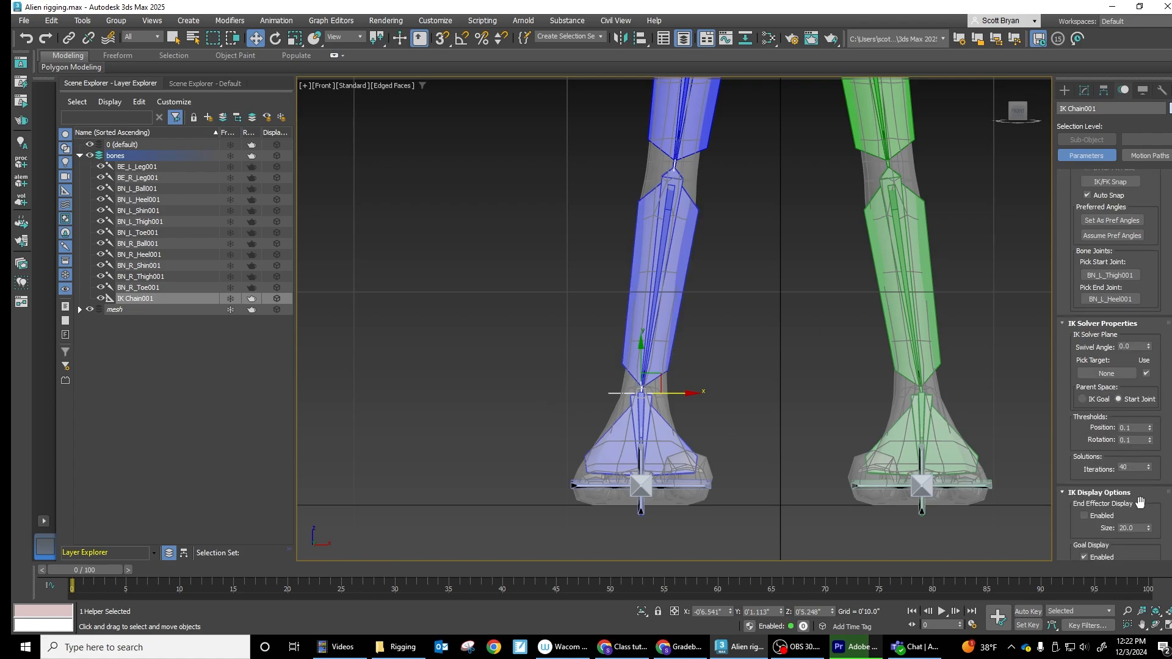
{"action": "scroll", "coordinate": [1140, 502], "scroll_direction": "down", "scroll_amount": 1}
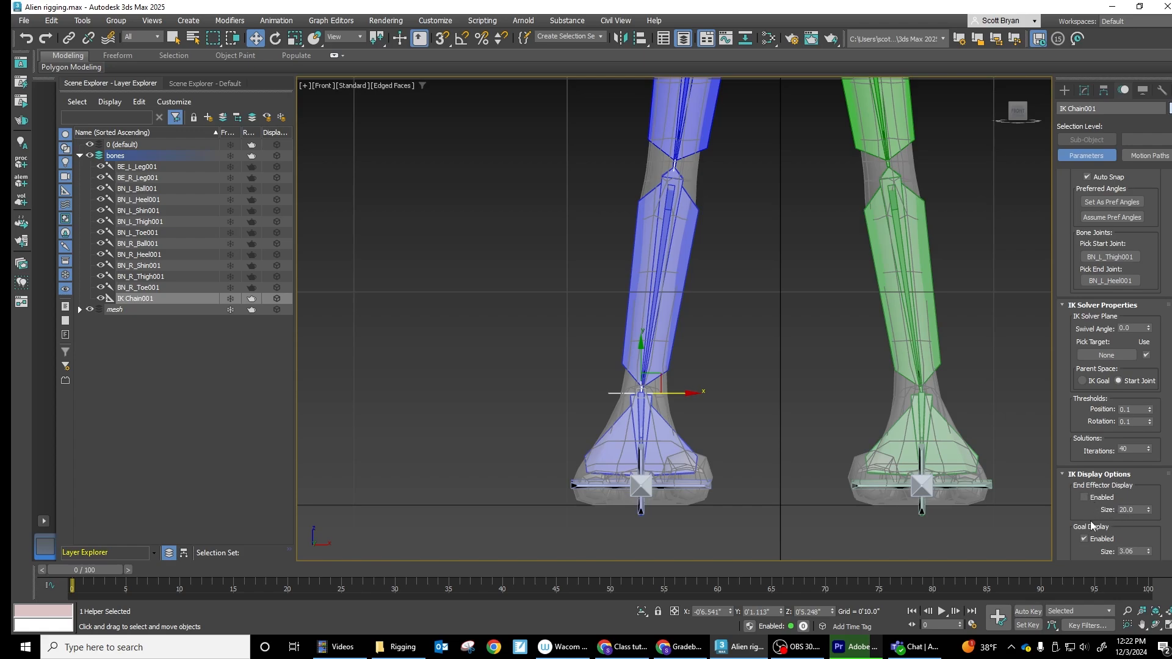
{"action": "scroll", "coordinate": [1092, 526], "scroll_direction": "down", "scroll_amount": 2}
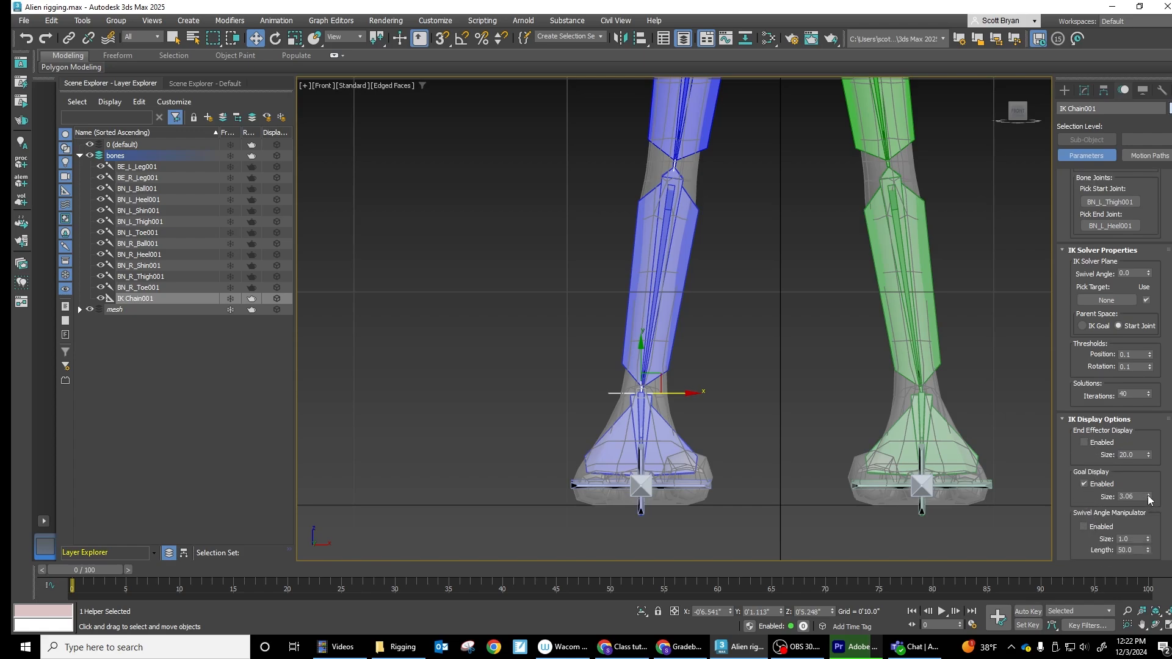
{"action": "left_click_drag", "start_coordinate": [1148, 498], "coordinate": [1099, 438]}
{"action": "left_click_drag", "start_coordinate": [1133, 496], "coordinate": [918, 409]}
Step: Raise the left leg's IK goal to test the knee bend, and undo the move
{"action": "left_click_drag", "start_coordinate": [641, 349], "coordinate": [700, 247]}
{"action": "middle_click_drag", "start_coordinate": [700, 243], "coordinate": [668, 243], "text": "alt"}
{"action": "left_click_drag", "start_coordinate": [692, 231], "coordinate": [713, 219]}
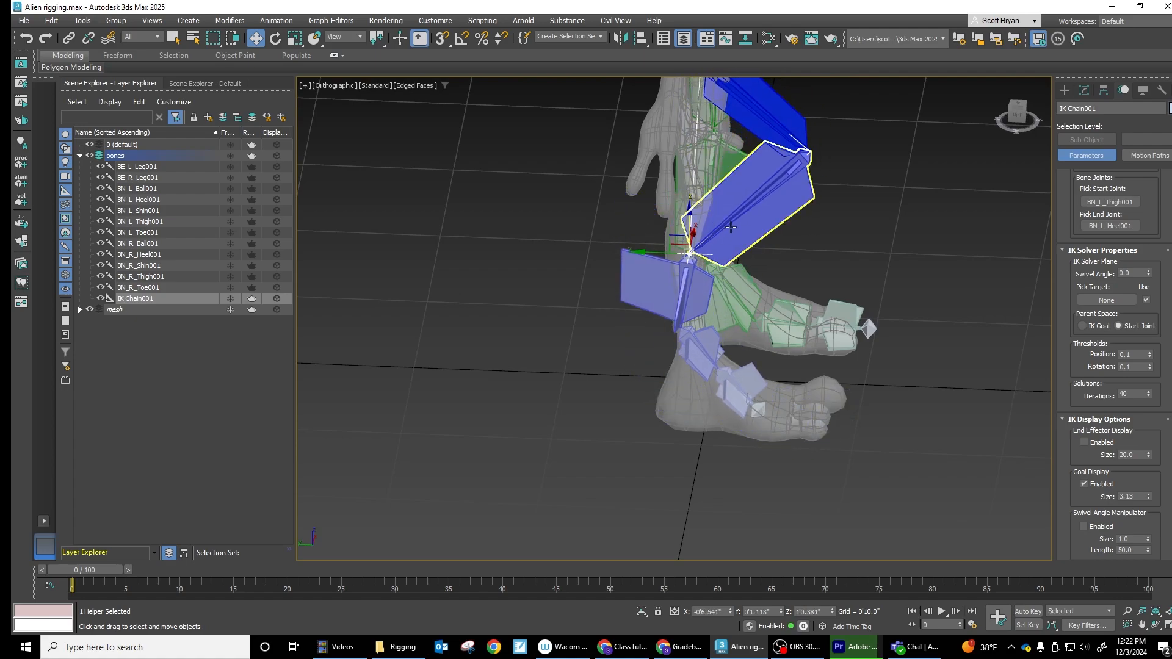
{"action": "key", "text": "ctrl+z"}
{"action": "key", "text": "ctrl+z"}
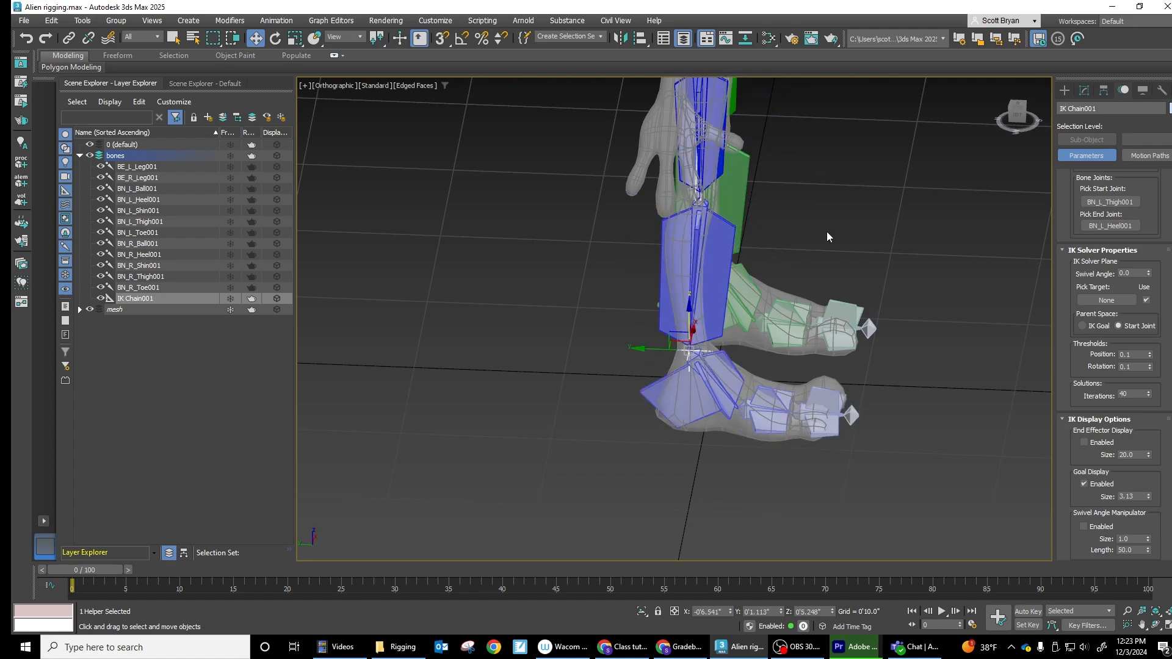
Step: Apply an HI Solver from the right thigh bone BN_R_Thigh001 to the right heel bone BN_R_Heel001
{"action": "middle_click_drag", "start_coordinate": [879, 256], "coordinate": [772, 214], "text": "alt"}
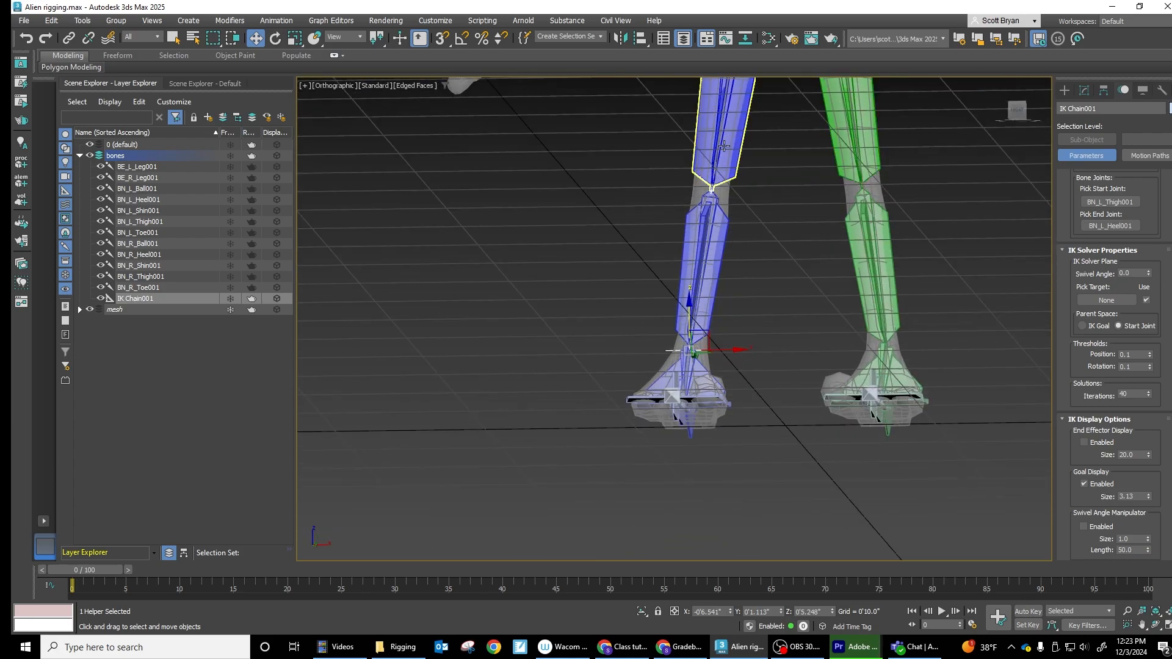
{"action": "middle_click_drag", "start_coordinate": [725, 160], "coordinate": [710, 287]}
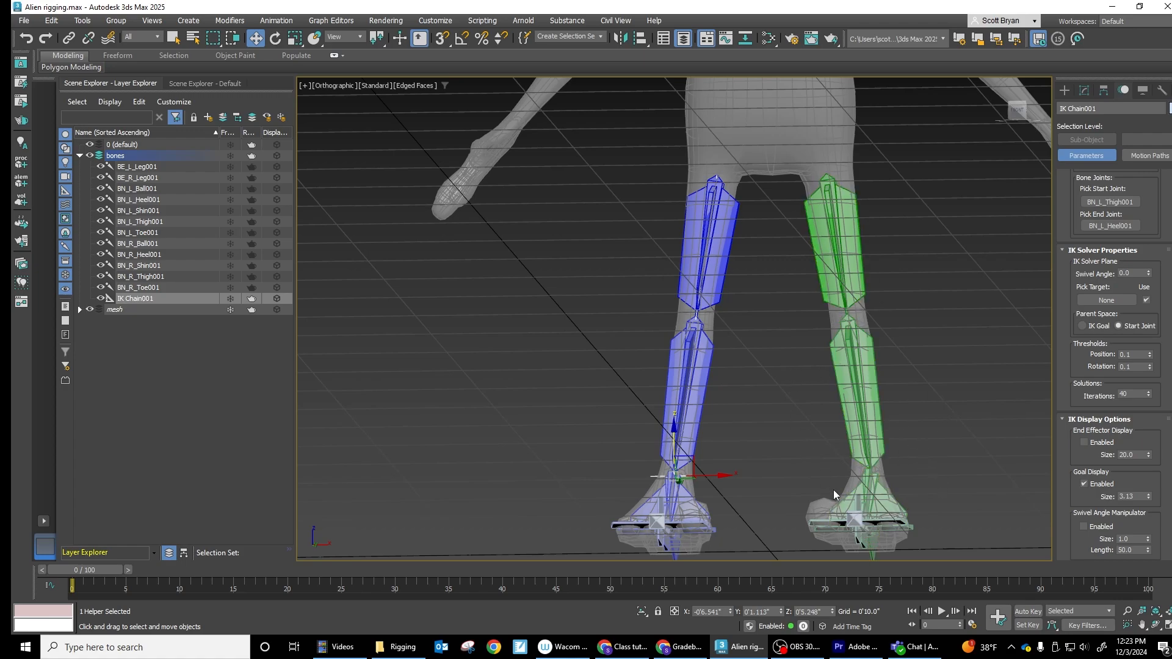
{"action": "middle_click_drag", "start_coordinate": [833, 262], "coordinate": [781, 204]}
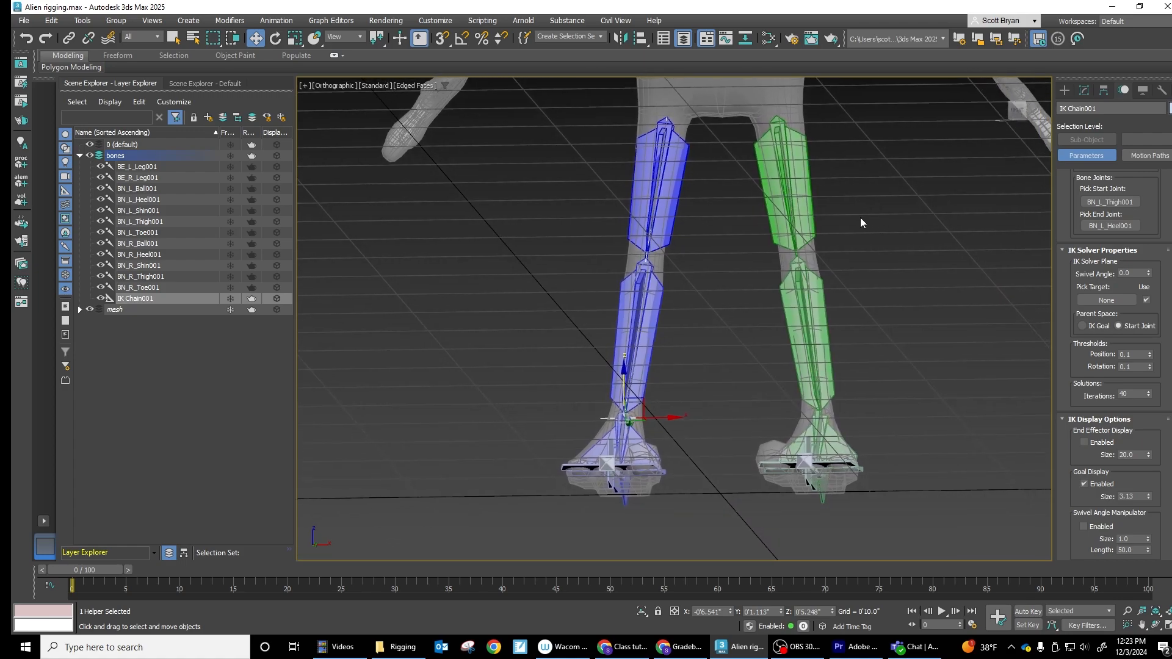
{"action": "mouse_move", "coordinate": [834, 256]}
{"action": "middle_mouse_down", "text": "alt"}
{"action": "mouse_move", "coordinate": [849, 274]}
{"action": "mouse_move", "coordinate": [821, 254]}
{"action": "middle_mouse_up", "text": "alt"}
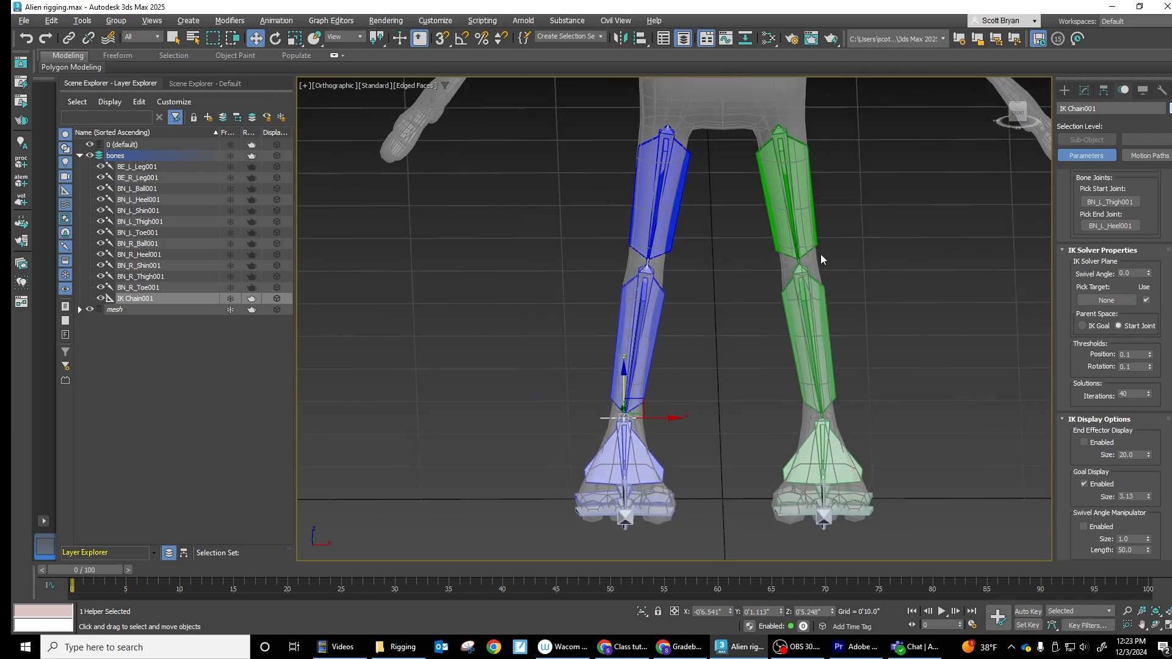
{"action": "left_click", "coordinate": [784, 209]}
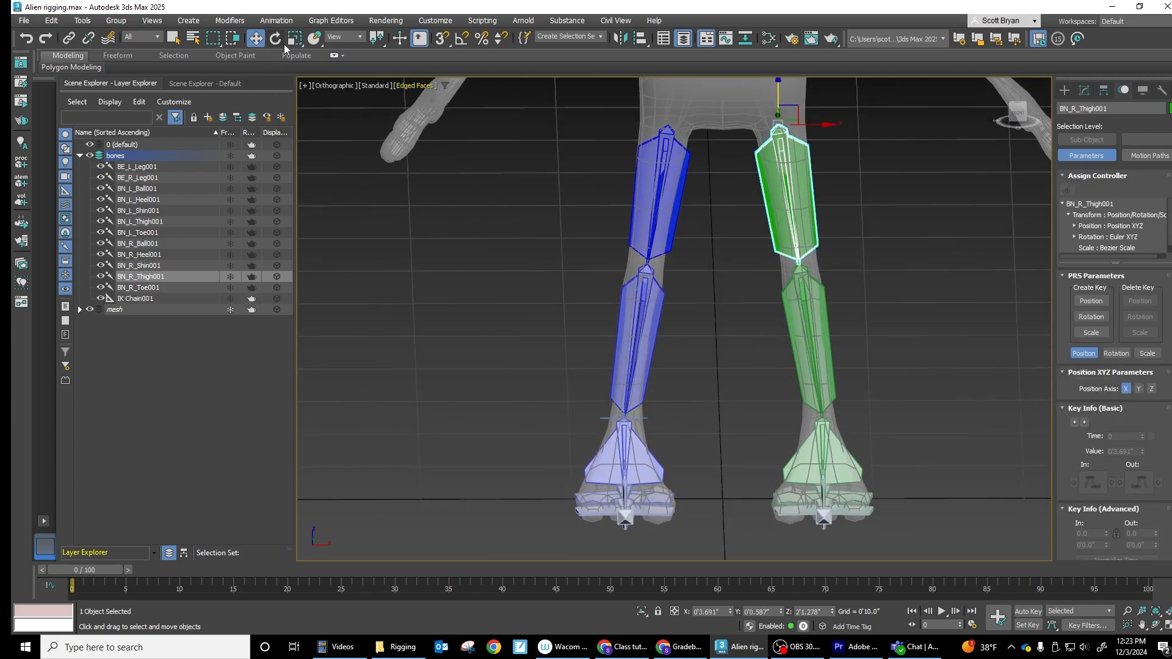
{"action": "left_click", "coordinate": [269, 21]}
{"action": "mouse_move", "coordinate": [293, 73]}
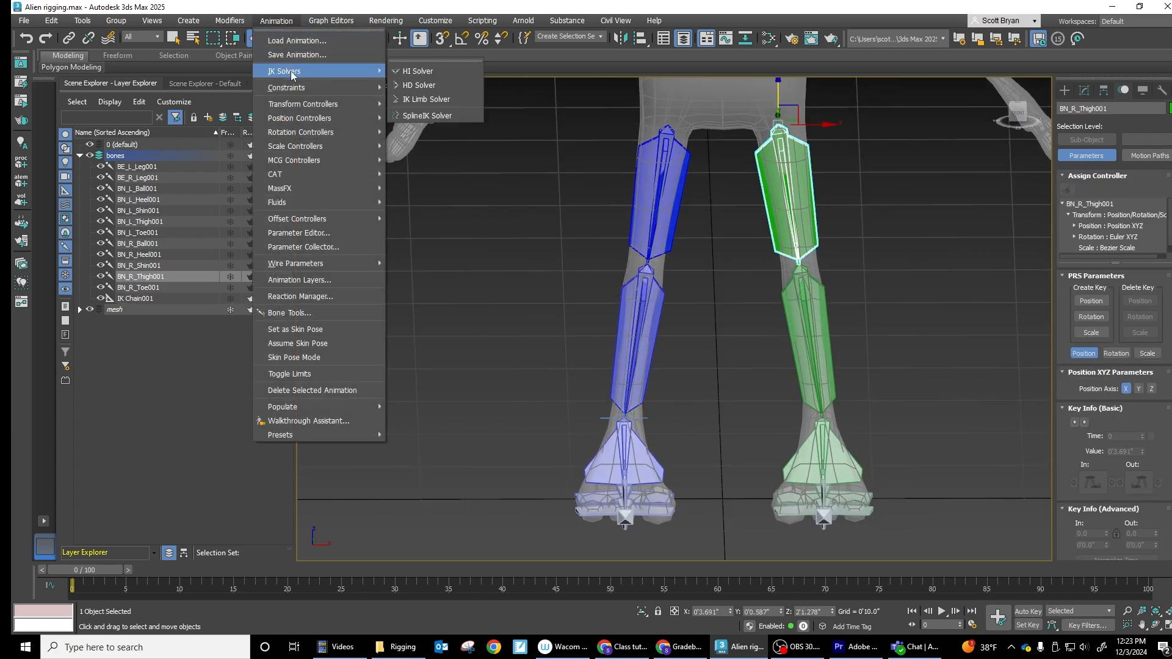
{"action": "left_click", "coordinate": [454, 76]}
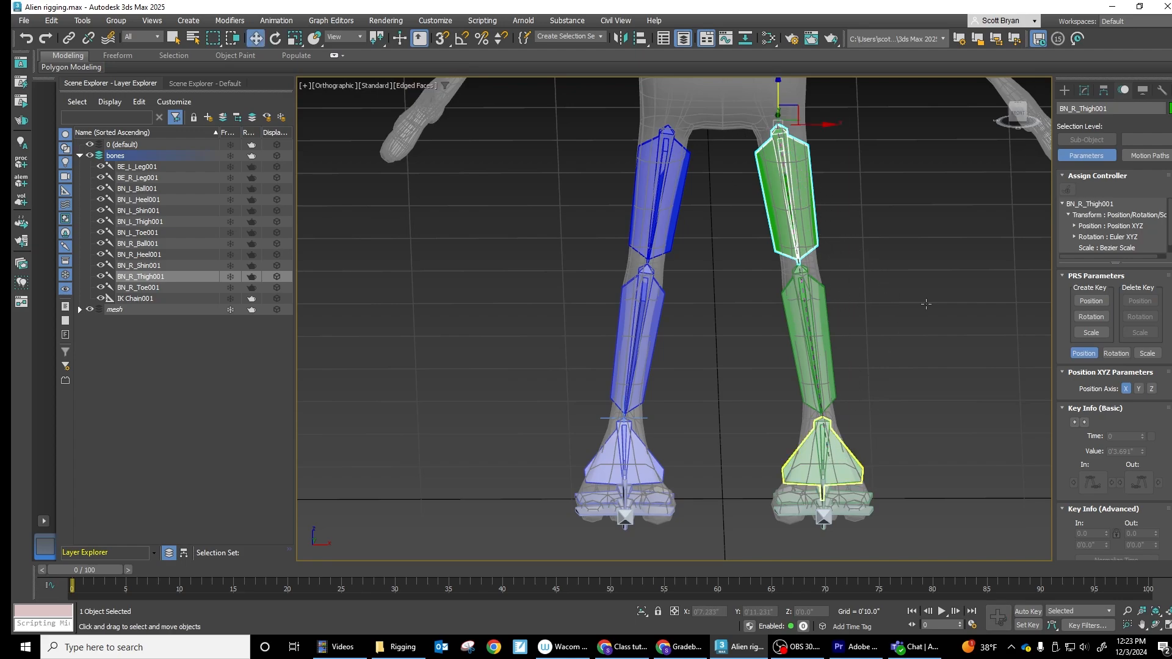
{"action": "left_click", "coordinate": [829, 464]}
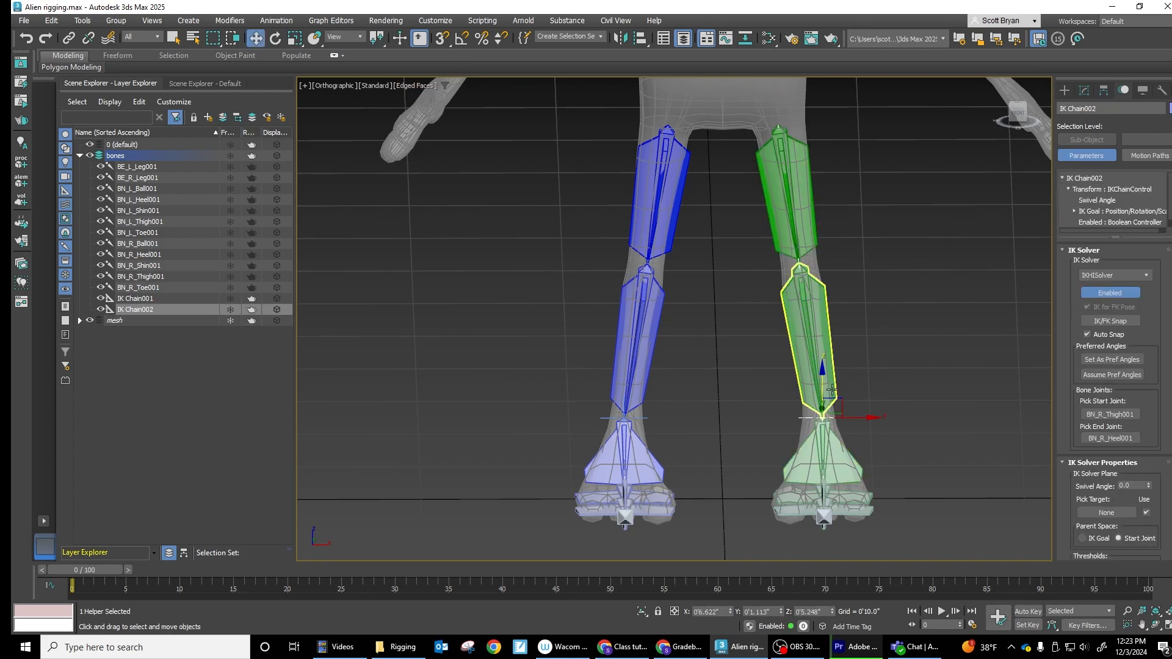
Step: Test the right leg's IK chain by raising its goal, and undo the move
{"action": "left_click_drag", "start_coordinate": [822, 382], "coordinate": [824, 323]}
{"action": "key", "text": "ctrl+z"}
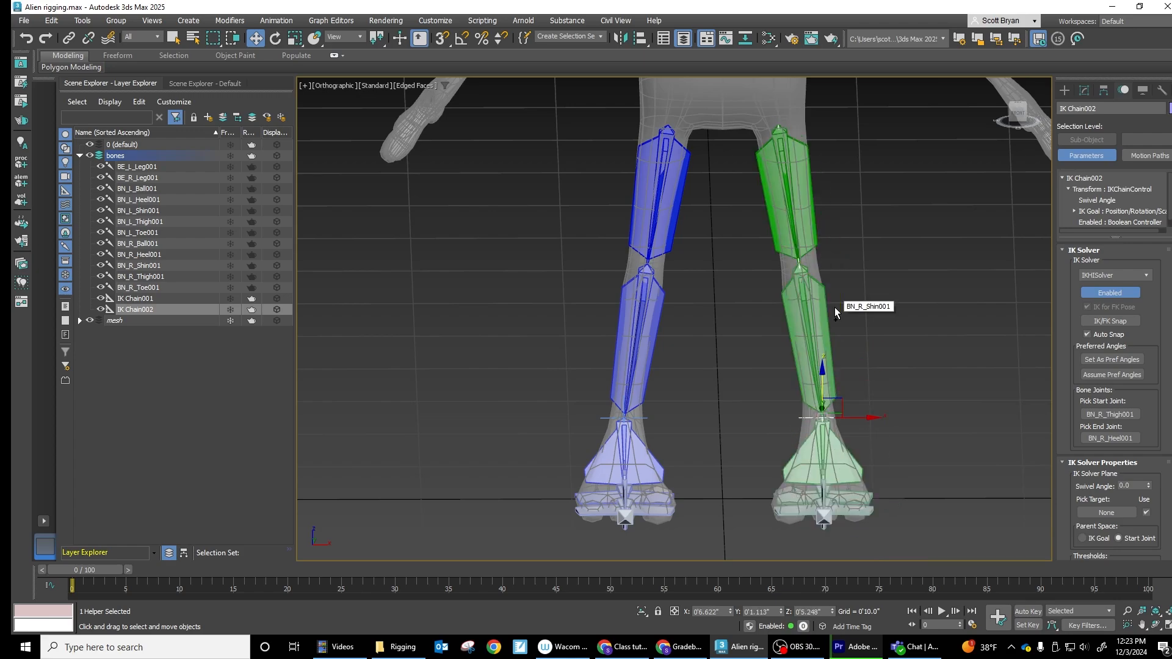
{"action": "middle_click_drag", "start_coordinate": [880, 309], "coordinate": [936, 377]}
{"action": "middle_click_drag", "start_coordinate": [749, 360], "coordinate": [683, 289]}
{"action": "middle_click_drag", "start_coordinate": [680, 242], "coordinate": [684, 260]}
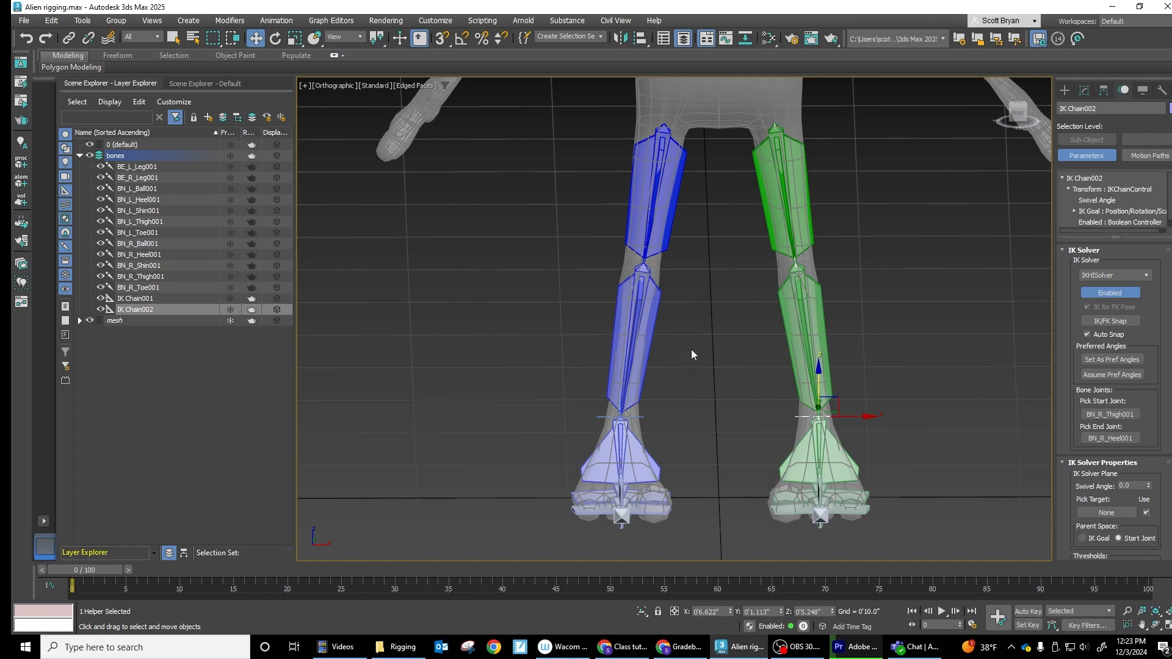
Step: Show the legs in the Left view and set the reference coordinate system to Local
{"action": "key", "text": "l"}
{"action": "middle_click_drag", "start_coordinate": [717, 353], "coordinate": [689, 427]}
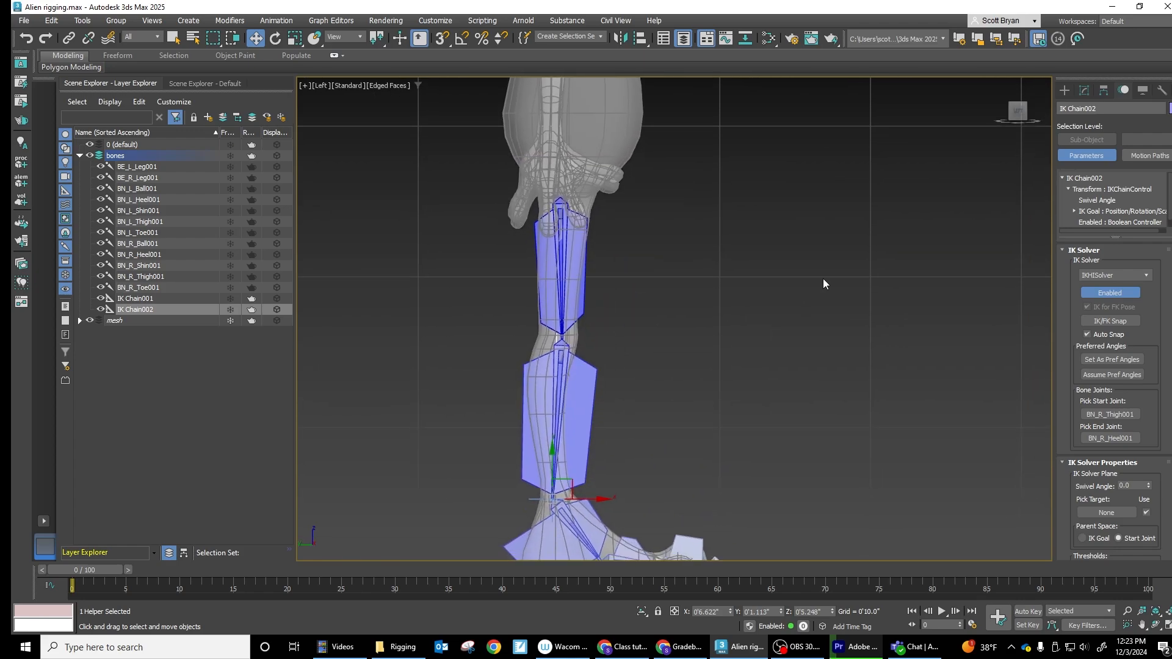
{"action": "left_click", "coordinate": [359, 38]}
{"action": "left_click", "coordinate": [340, 85]}
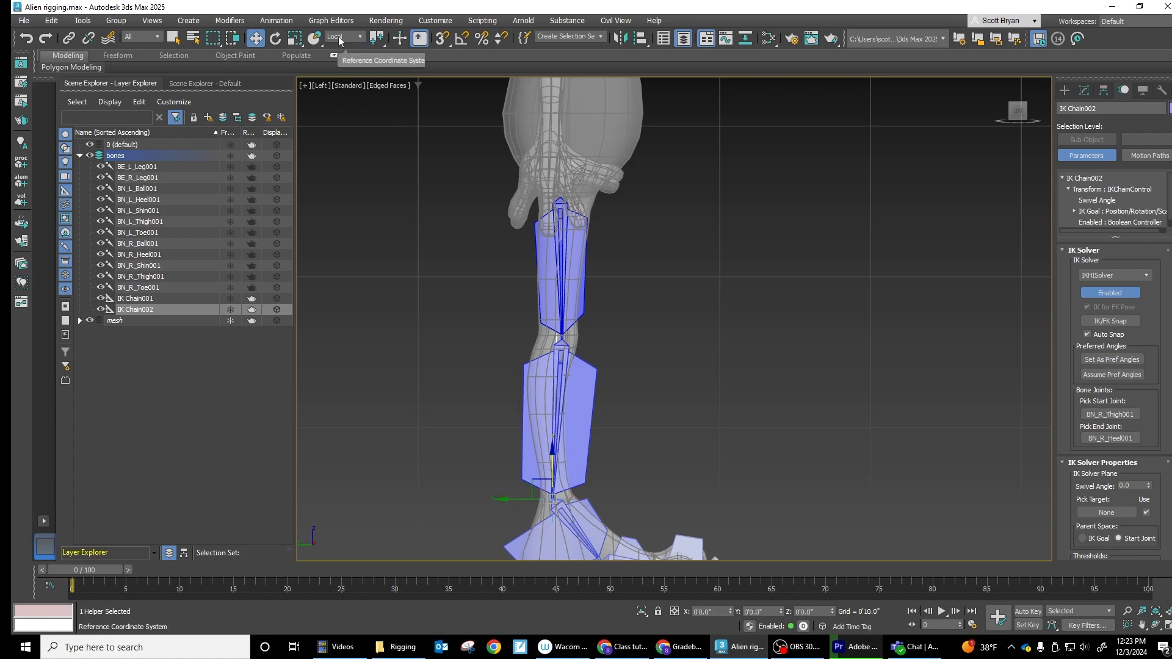
Step: Inspect the local axes of the left foot's heel, ball and toe bones in the Left view
{"action": "middle_click_drag", "start_coordinate": [557, 448], "coordinate": [535, 343]}
{"action": "scroll", "coordinate": [535, 344], "scroll_direction": "up", "scroll_amount": 5}
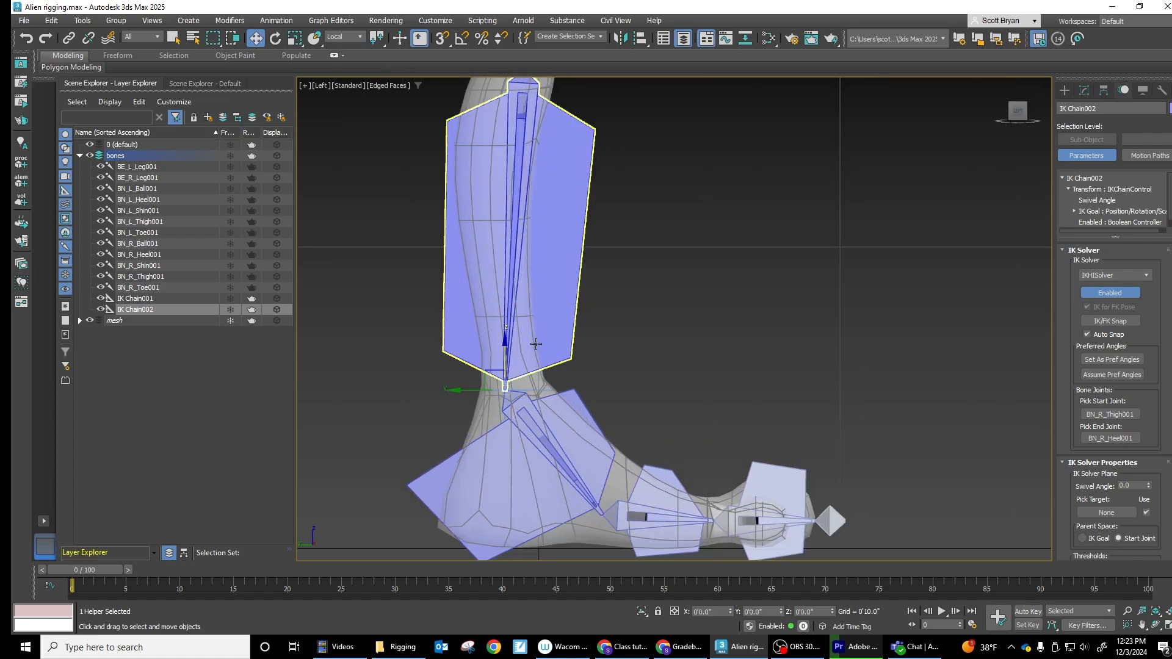
{"action": "left_click", "coordinate": [536, 343]}
{"action": "left_click", "coordinate": [574, 432]}
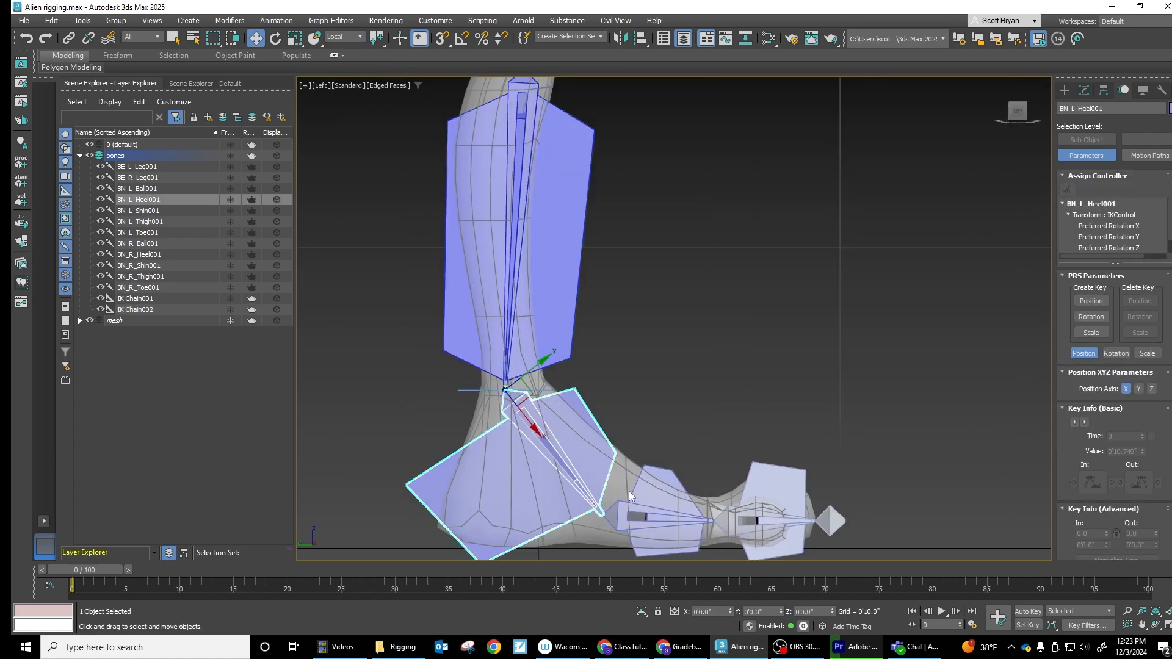
{"action": "left_click", "coordinate": [652, 493]}
{"action": "left_click", "coordinate": [792, 481]}
{"action": "left_click", "coordinate": [679, 436]}
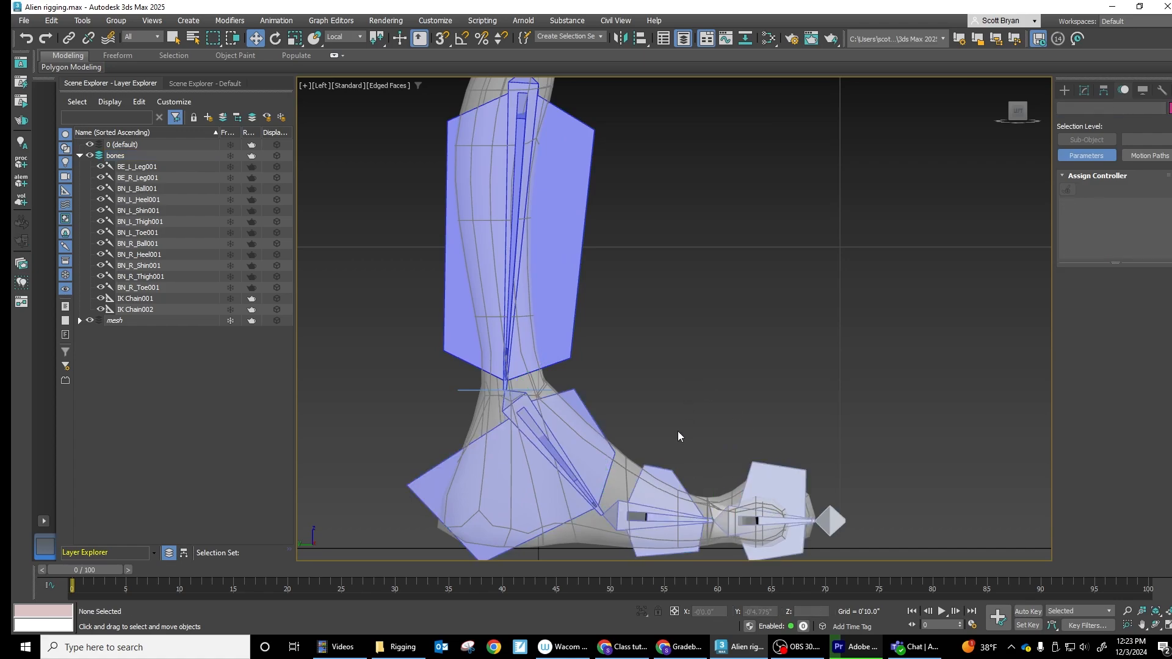
{"action": "left_click", "coordinate": [603, 460]}
{"action": "left_click", "coordinate": [672, 377]}
{"action": "left_click", "coordinate": [560, 411]}
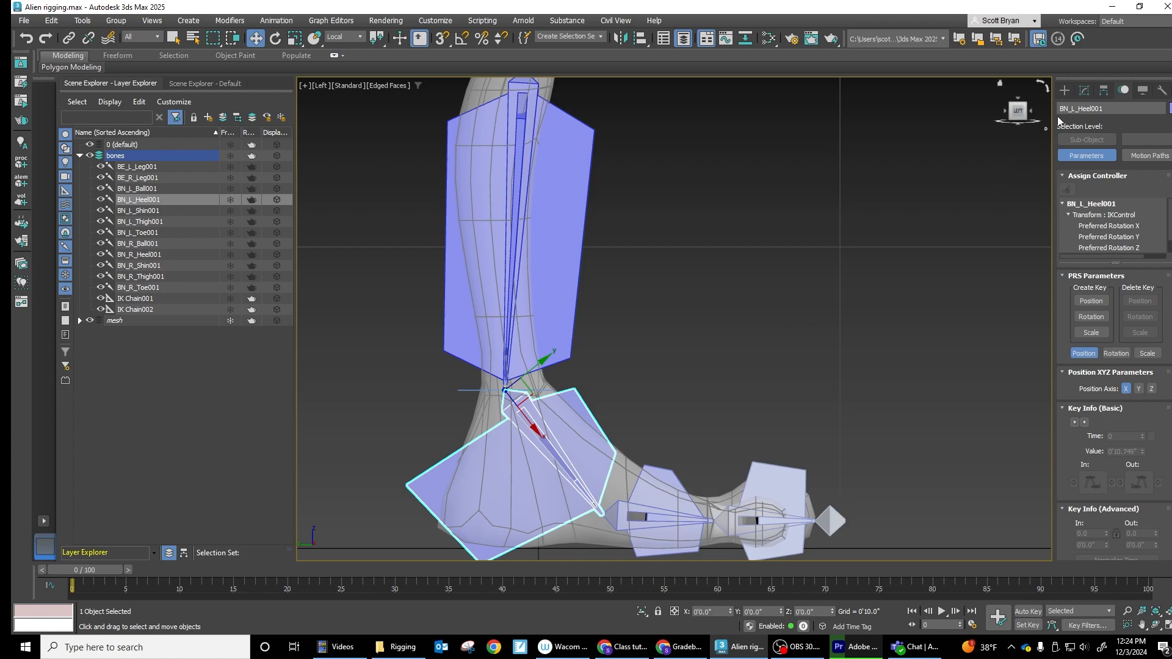
Step: Create a new layer named helpers in the scene with nothing selected
{"action": "left_click", "coordinate": [1065, 91]}
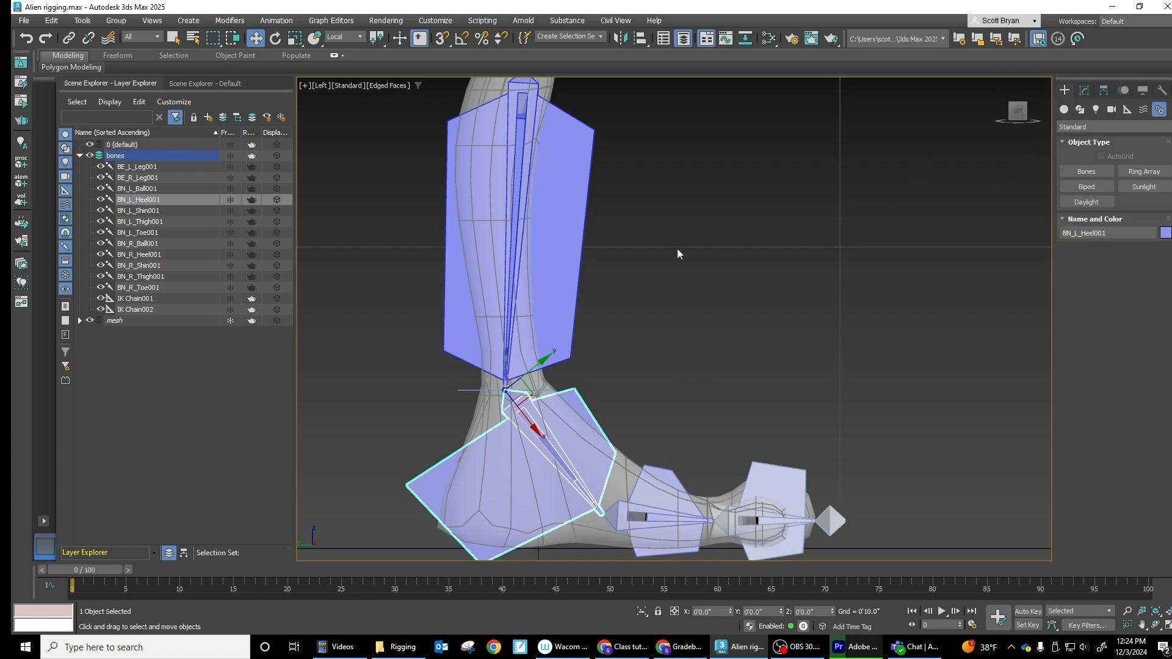
{"action": "left_click", "coordinate": [157, 370]}
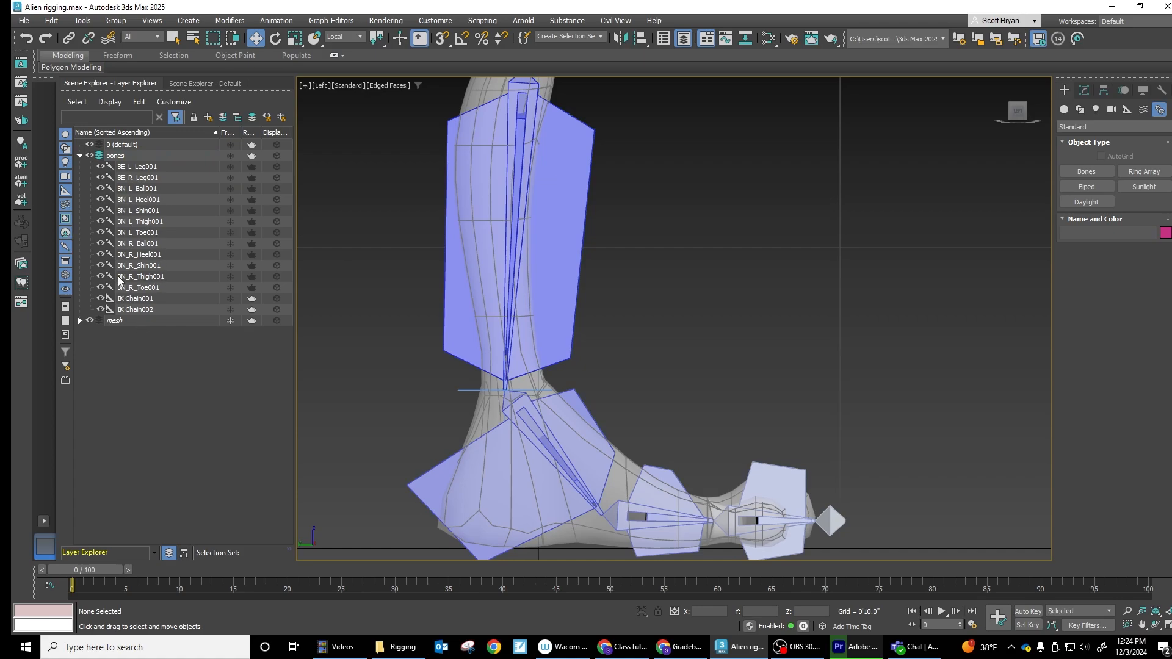
{"action": "left_click", "coordinate": [208, 117]}
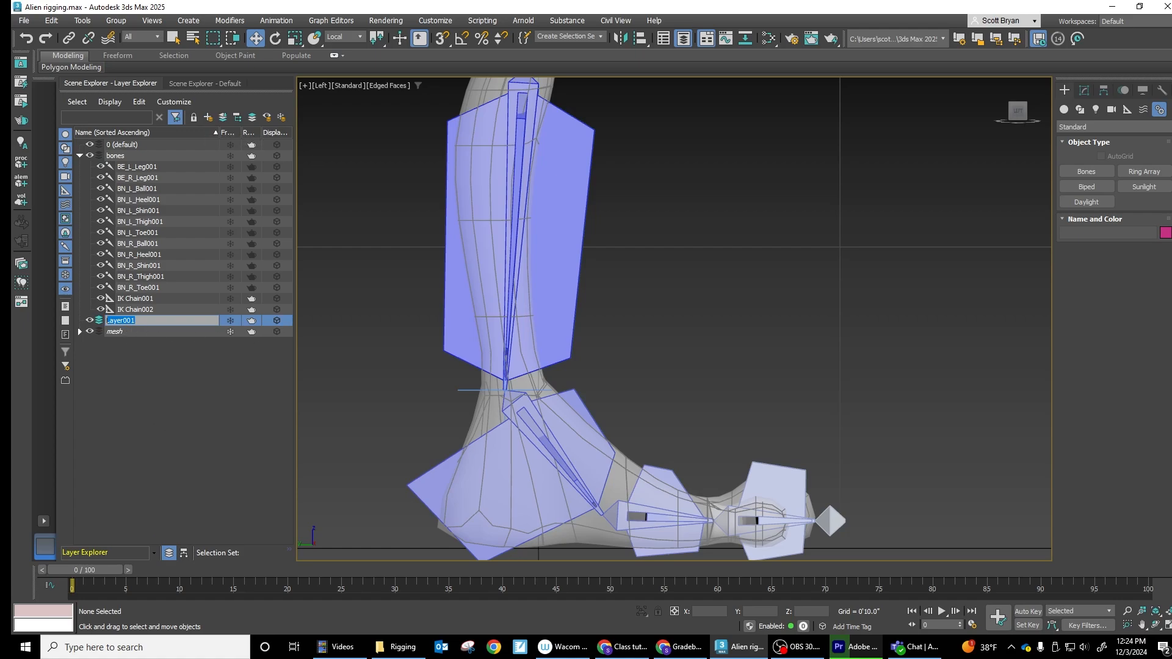
{"action": "type", "text": "C"}
{"action": "key", "text": "BackSpace"}
{"action": "key", "text": "BackSpace"}
{"action": "key", "text": "BackSpace"}
{"action": "key", "text": "BackSpace"}
{"action": "key", "text": "BackSpace"}
{"action": "key", "text": "BackSpace"}
{"action": "key", "text": "BackSpace"}
{"action": "key", "text": "BackSpace"}
{"action": "key", "text": "BackSpace"}
{"action": "key", "text": "BackSpace"}
{"action": "key", "text": "BackSpace"}
{"action": "key", "text": "BackSpace"}
{"action": "key", "text": "BackSpace"}
{"action": "left_click_drag", "start_coordinate": [156, 322], "coordinate": [105, 321]}
{"action": "type", "text": "helpers"}
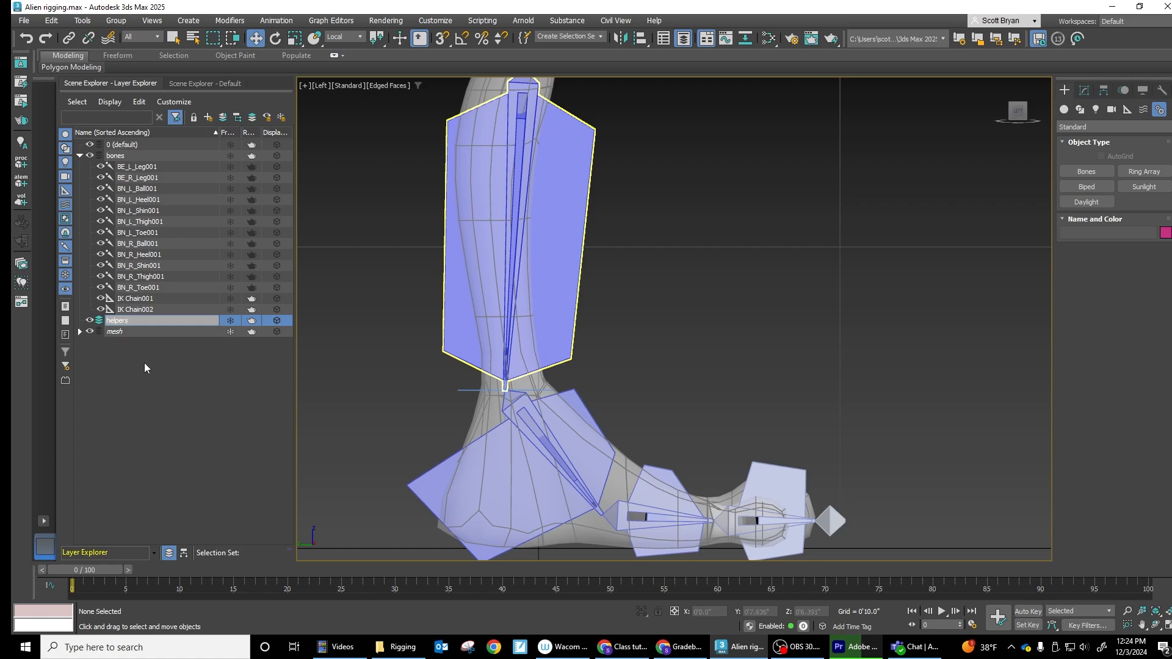
{"action": "left_click", "coordinate": [145, 367]}
{"action": "left_click", "coordinate": [126, 320]}
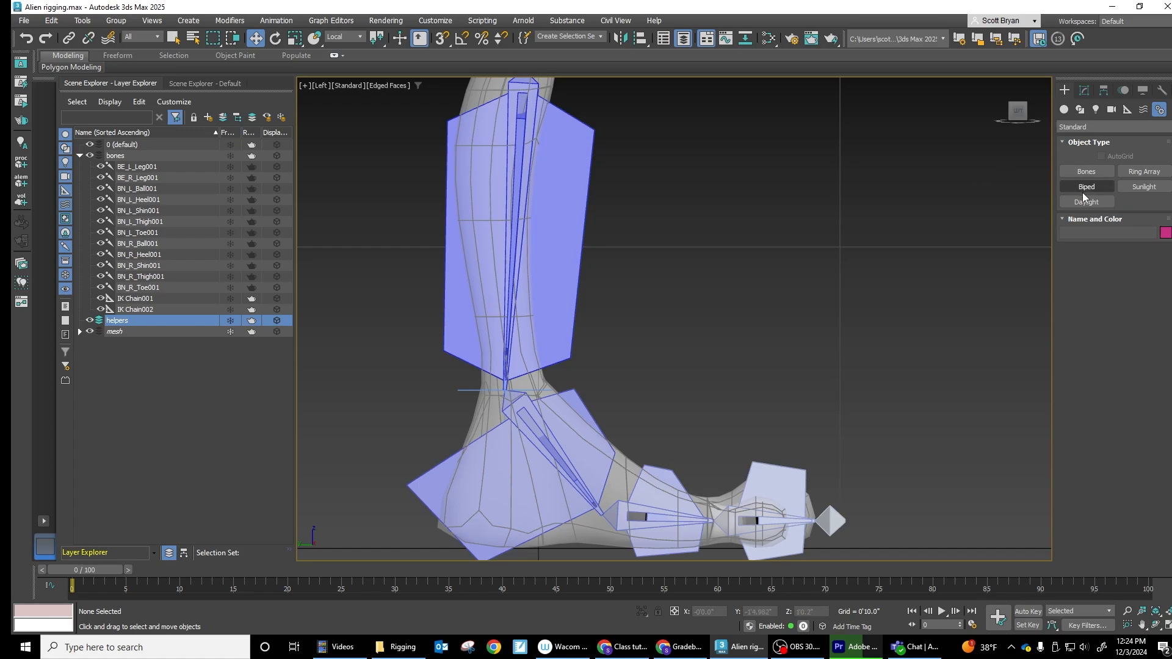
Step: Create a Point helper in front of the left ankle in the Left view, with Cross and Box display and size 0'1.8"
{"action": "left_click", "coordinate": [1126, 111]}
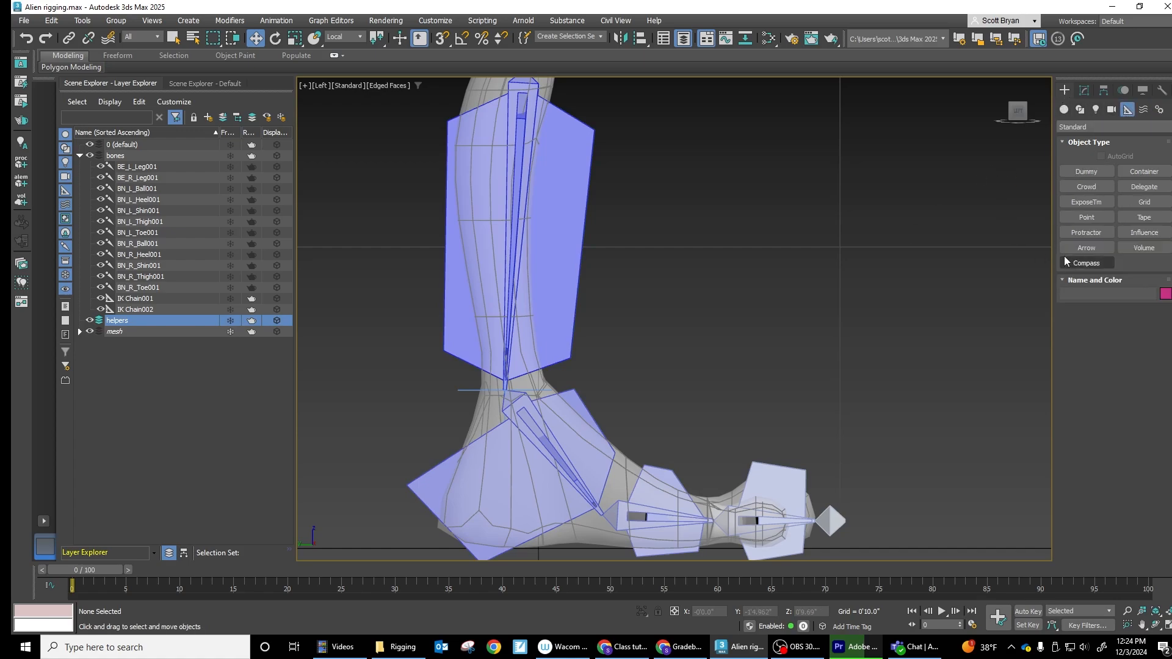
{"action": "left_click", "coordinate": [1090, 216]}
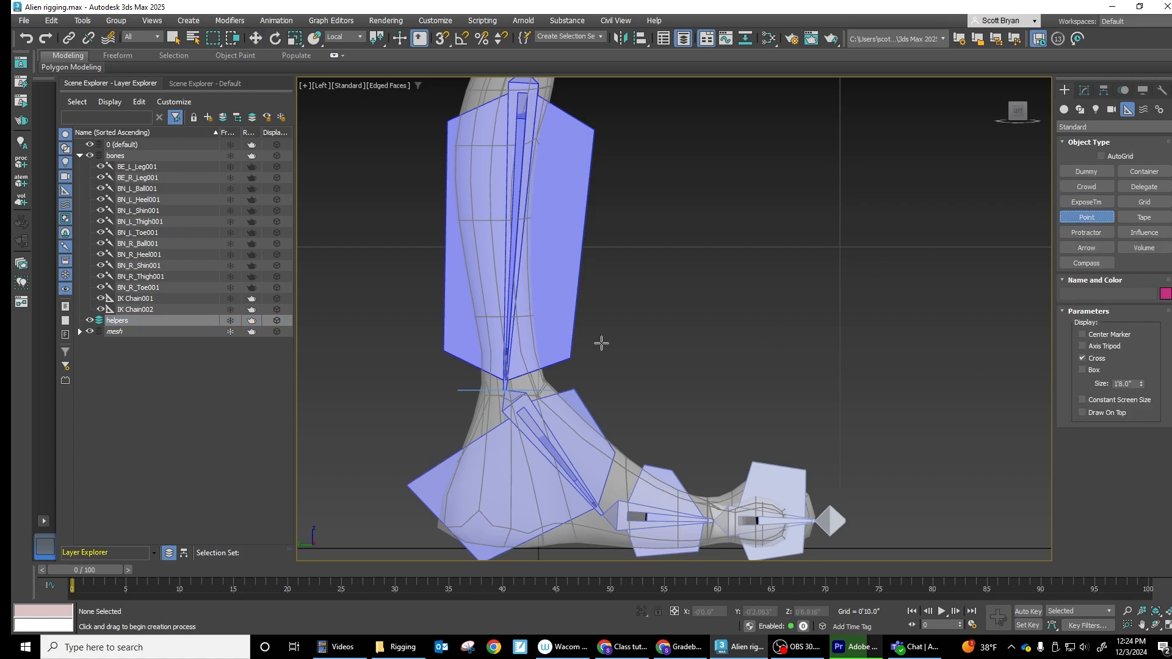
{"action": "left_click", "coordinate": [694, 334]}
{"action": "scroll", "coordinate": [699, 325], "scroll_direction": "up", "scroll_amount": 3}
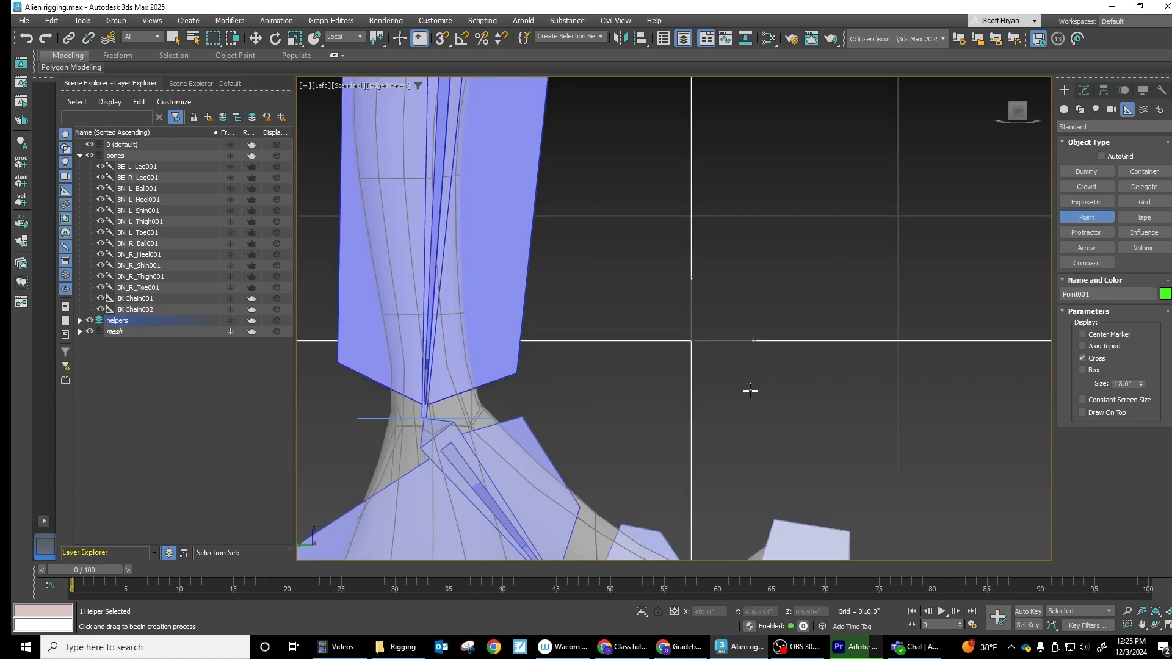
{"action": "left_click", "coordinate": [1082, 370]}
{"action": "scroll", "coordinate": [802, 340], "scroll_direction": "down", "scroll_amount": 3}
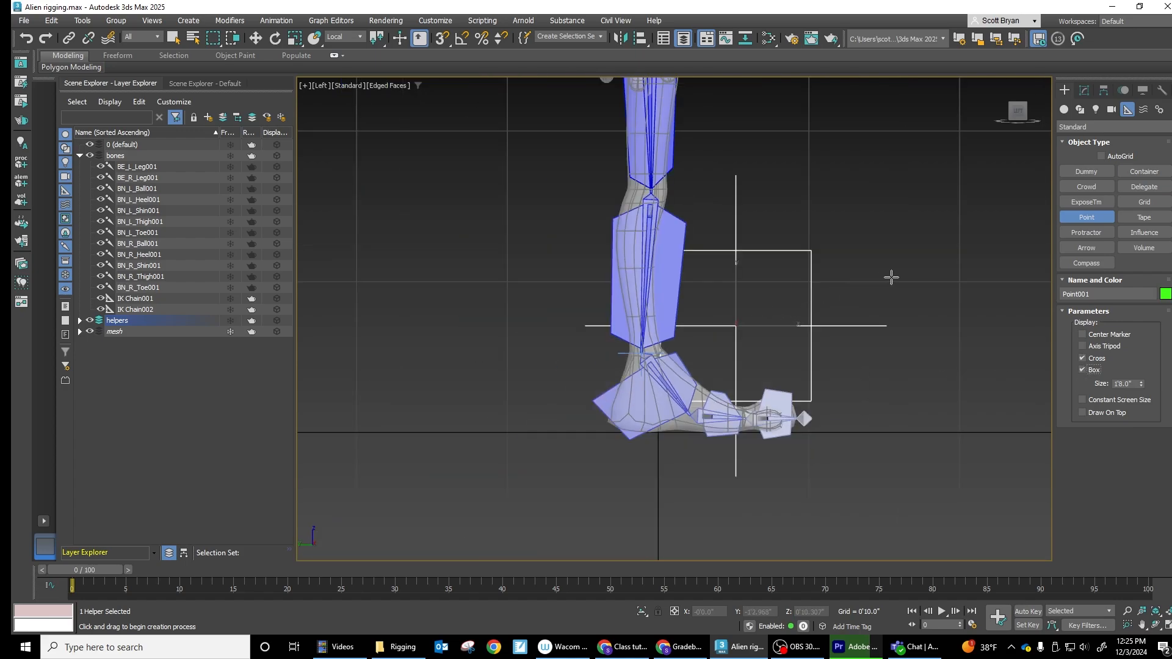
{"action": "left_click_drag", "start_coordinate": [1142, 383], "coordinate": [1129, 439]}
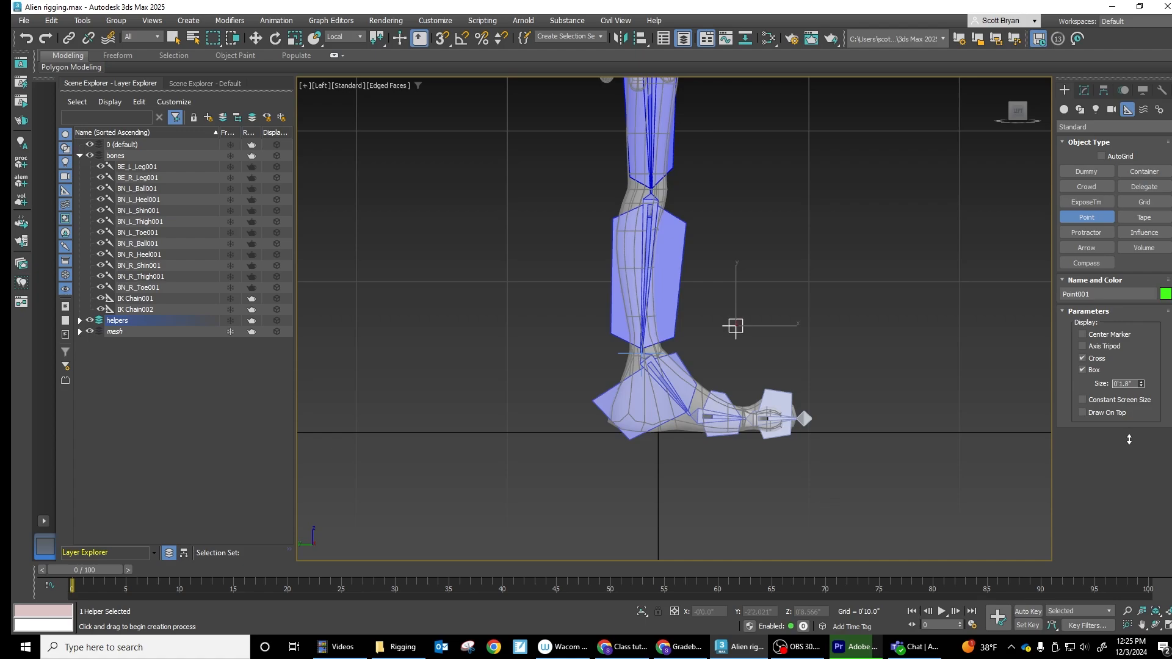
Step: Change the point helper's object color to dark blue
{"action": "scroll", "coordinate": [705, 343], "scroll_direction": "up", "scroll_amount": 3}
{"action": "middle_click_drag", "start_coordinate": [705, 343], "coordinate": [683, 287]}
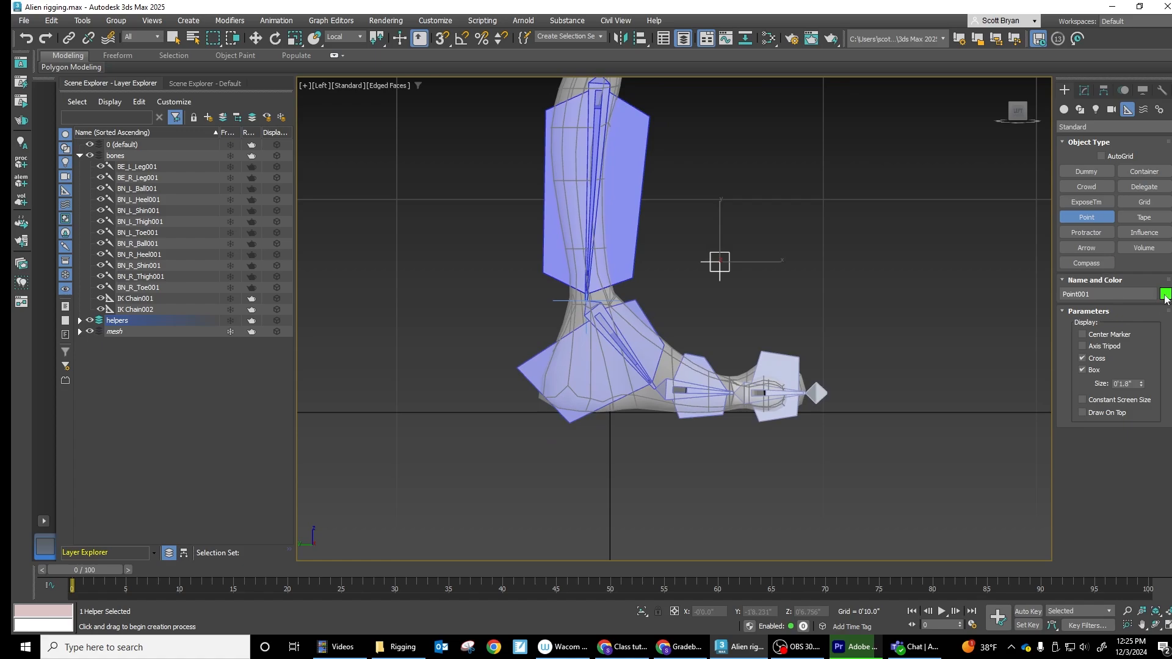
{"action": "left_click", "coordinate": [1165, 294]}
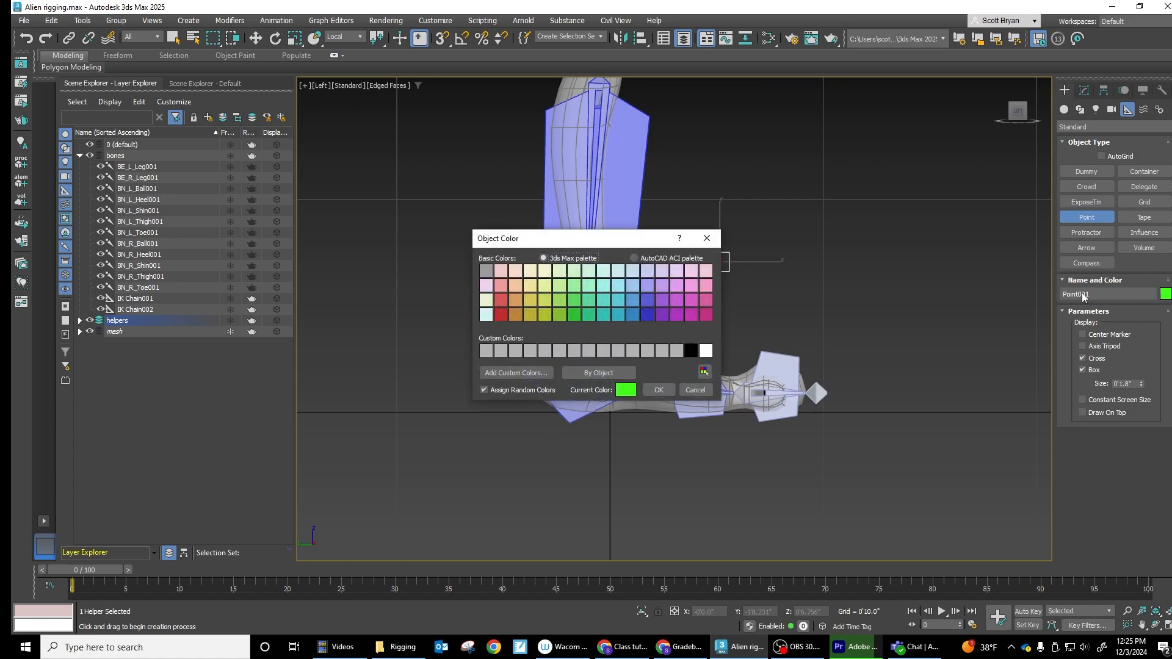
{"action": "left_click", "coordinate": [644, 316]}
{"action": "left_click", "coordinate": [657, 390]}
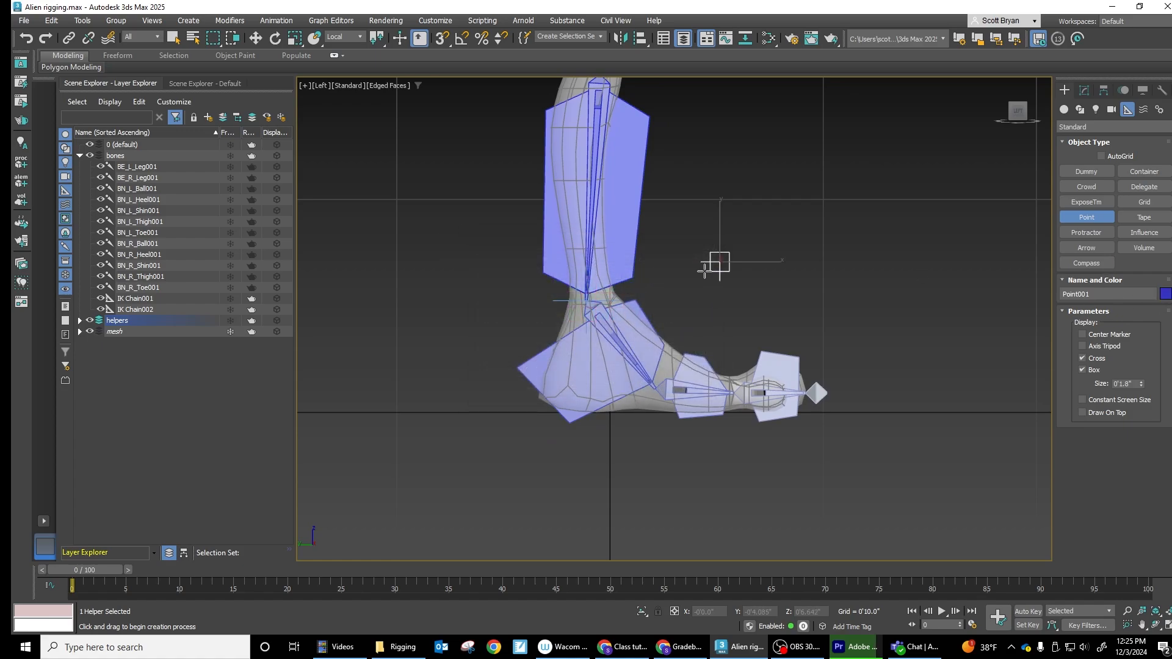
Step: Reduce the point helper's size to 0'1.512" and leave the helper selected for moving
{"action": "scroll", "coordinate": [716, 273], "scroll_direction": "up", "scroll_amount": 2}
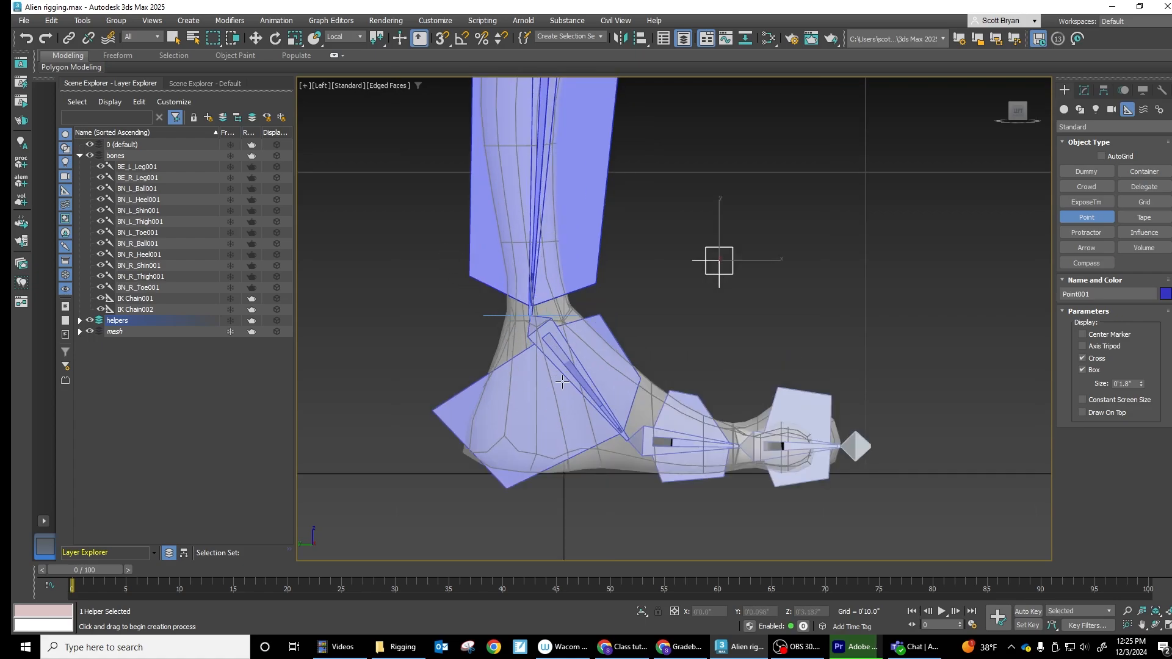
{"action": "scroll", "coordinate": [675, 332], "scroll_direction": "up", "scroll_amount": 2}
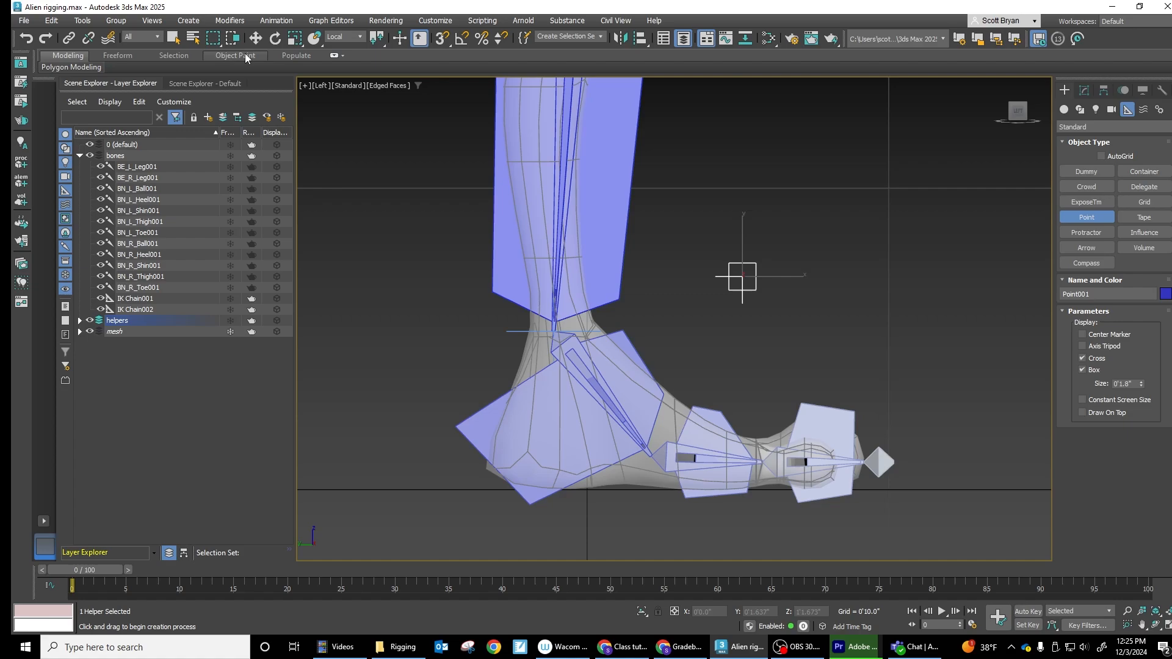
{"action": "left_click", "coordinate": [255, 38]}
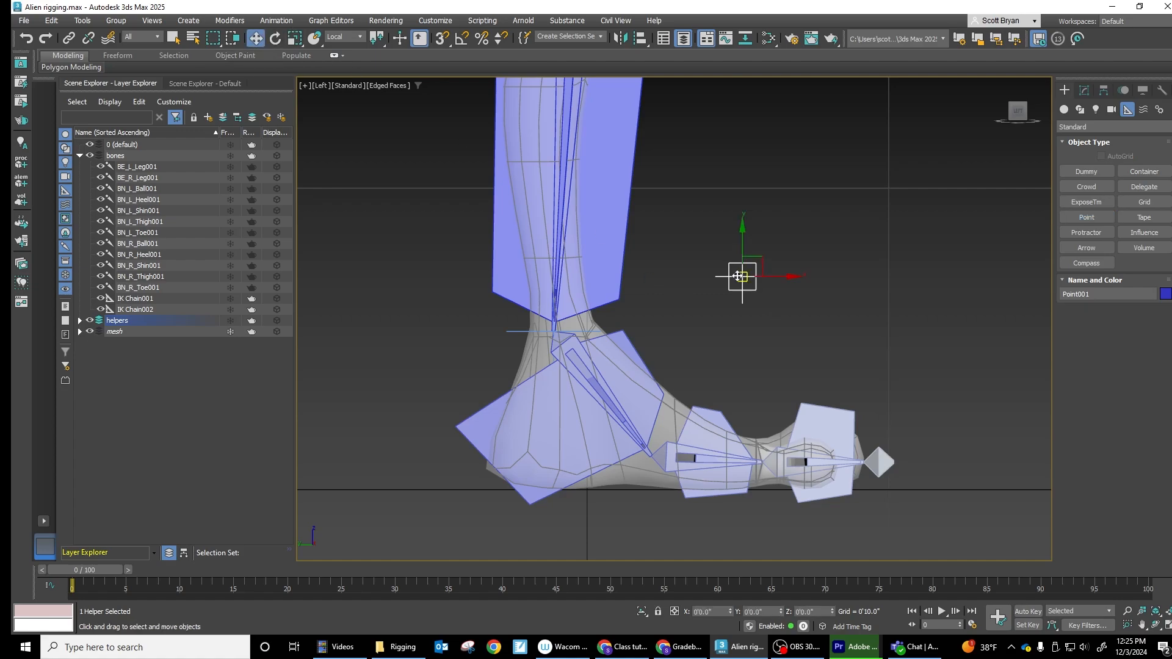
{"action": "left_click", "coordinate": [793, 341]}
{"action": "left_click", "coordinate": [742, 279]}
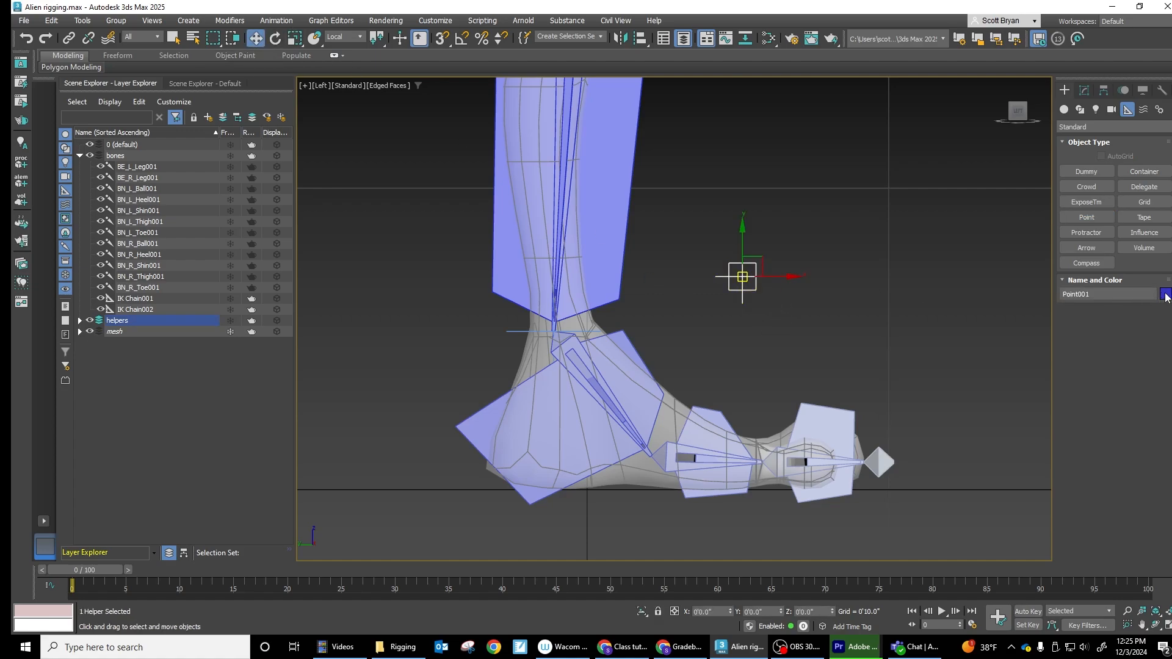
{"action": "left_click", "coordinate": [1084, 90]}
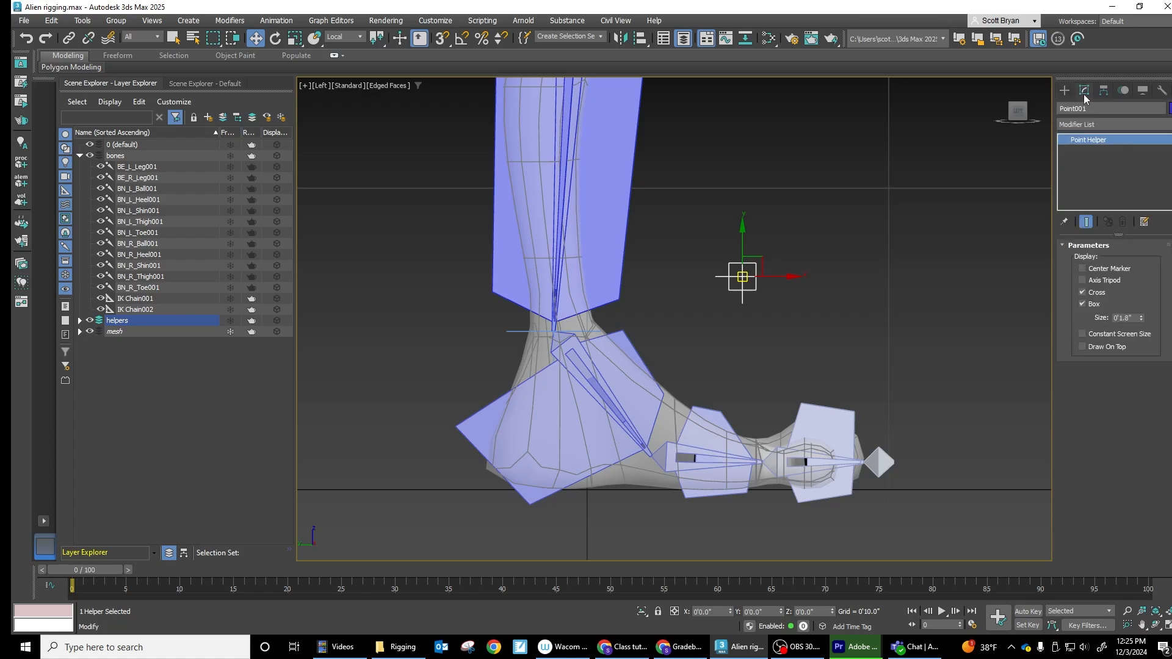
{"action": "left_click_drag", "start_coordinate": [1140, 325], "coordinate": [1142, 329]}
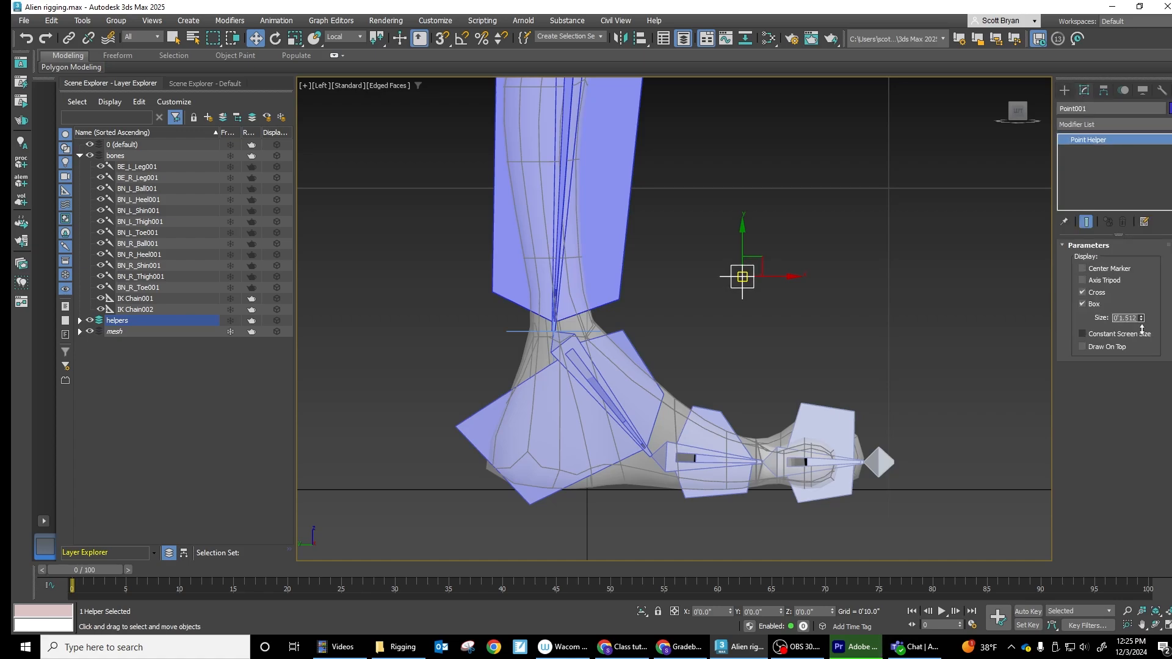
{"action": "left_click", "coordinate": [753, 297]}
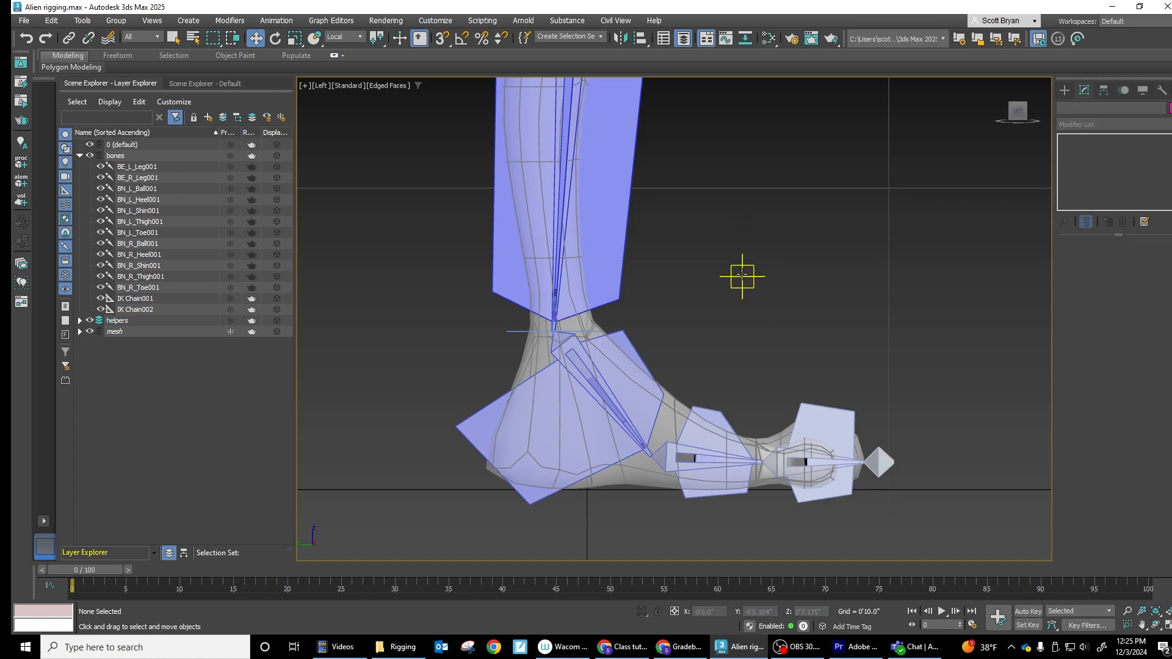
{"action": "left_click", "coordinate": [741, 276]}
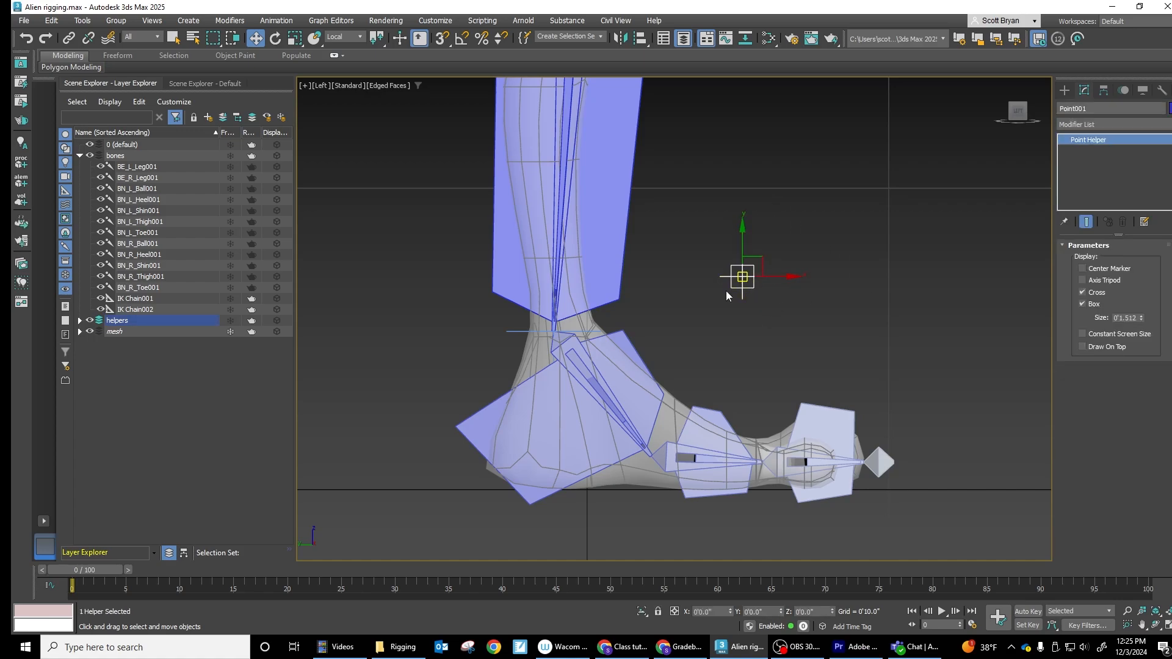
Step: Try to apply an Orientation Constraint to the left heel bone BN_L_Heel001 with the point helper Point001 as its target
{"action": "left_click", "coordinate": [573, 407]}
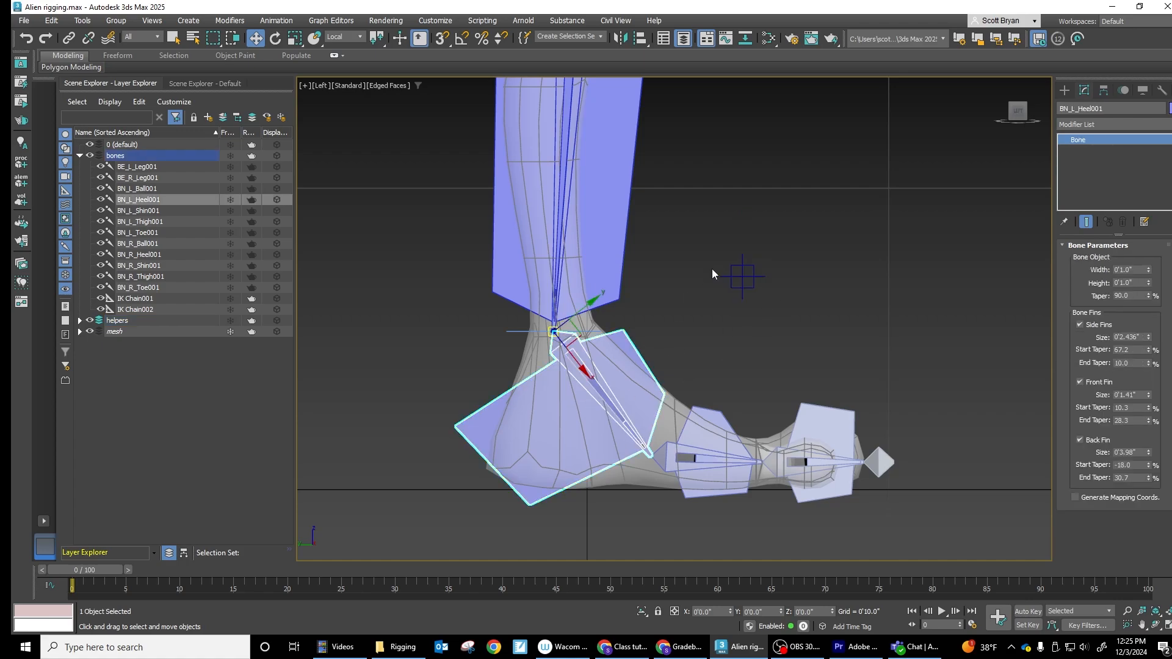
{"action": "left_click", "coordinate": [741, 277]}
{"action": "left_click", "coordinate": [626, 376]}
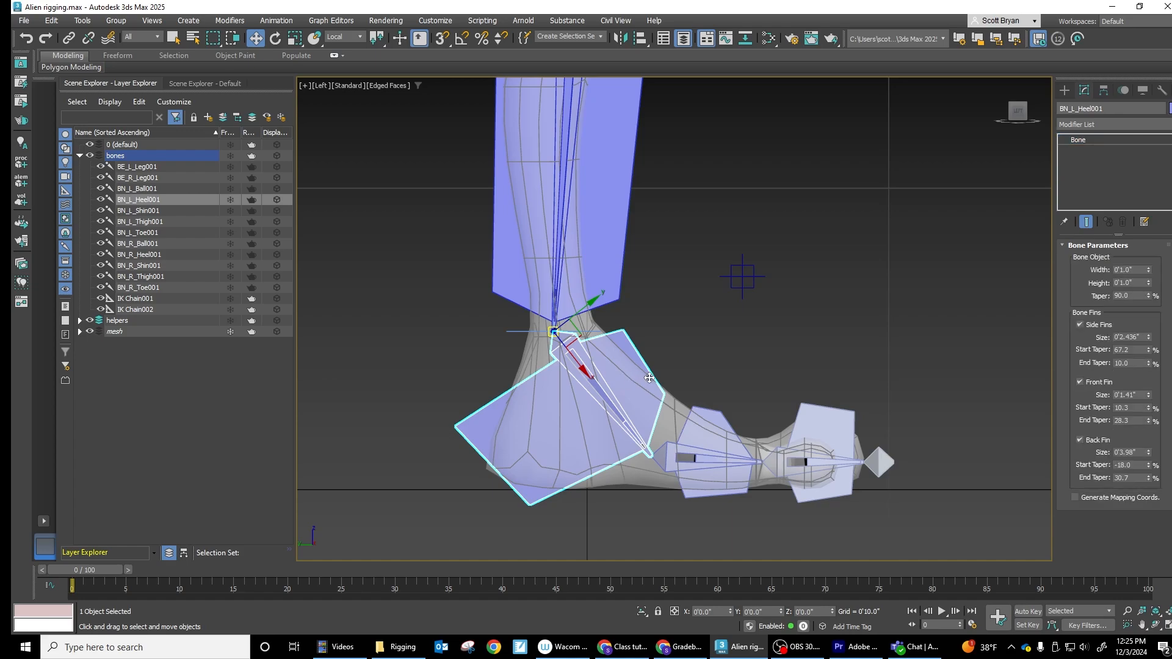
{"action": "left_click", "coordinate": [766, 319]}
{"action": "left_click", "coordinate": [624, 382]}
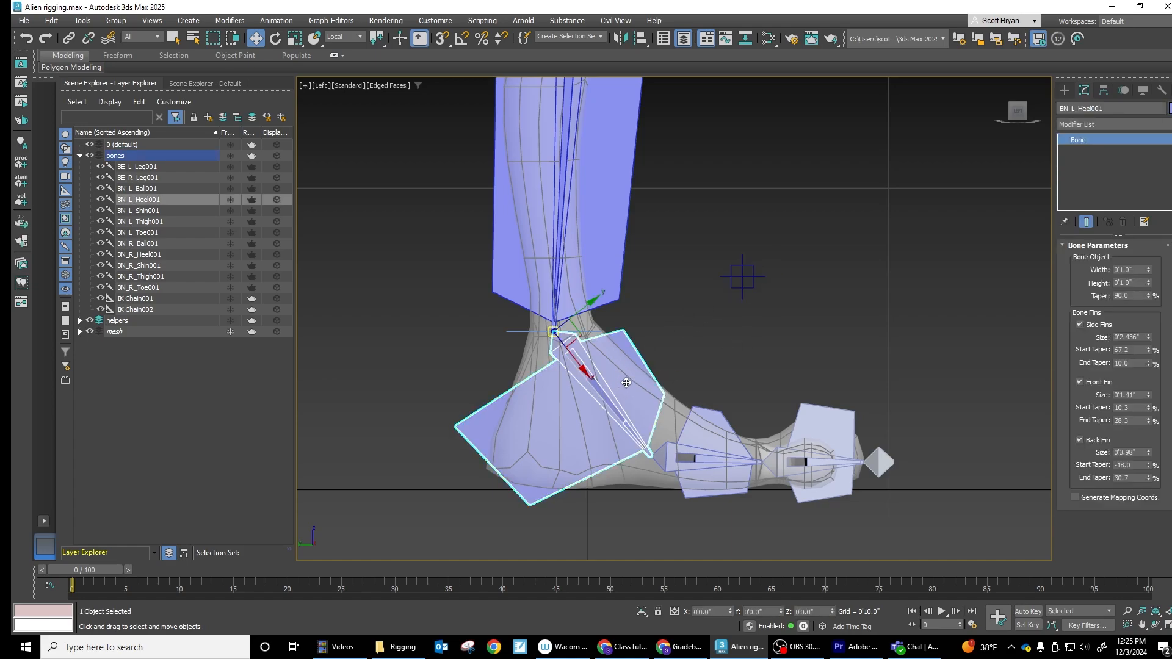
{"action": "left_click", "coordinate": [276, 20]}
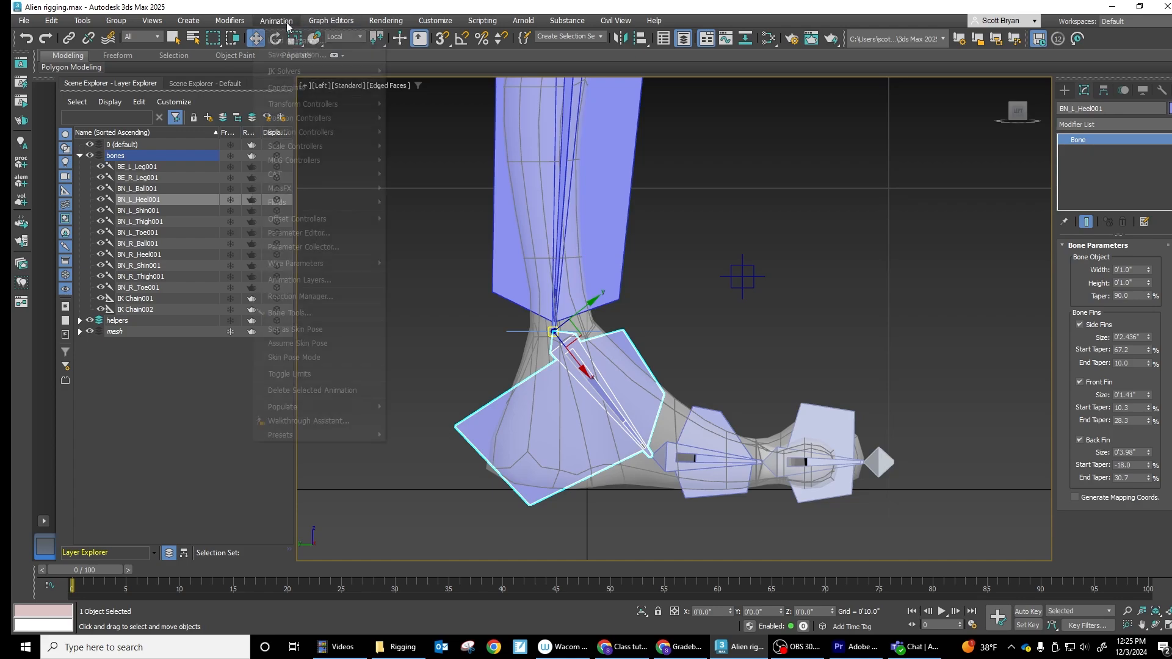
{"action": "mouse_move", "coordinate": [291, 86]}
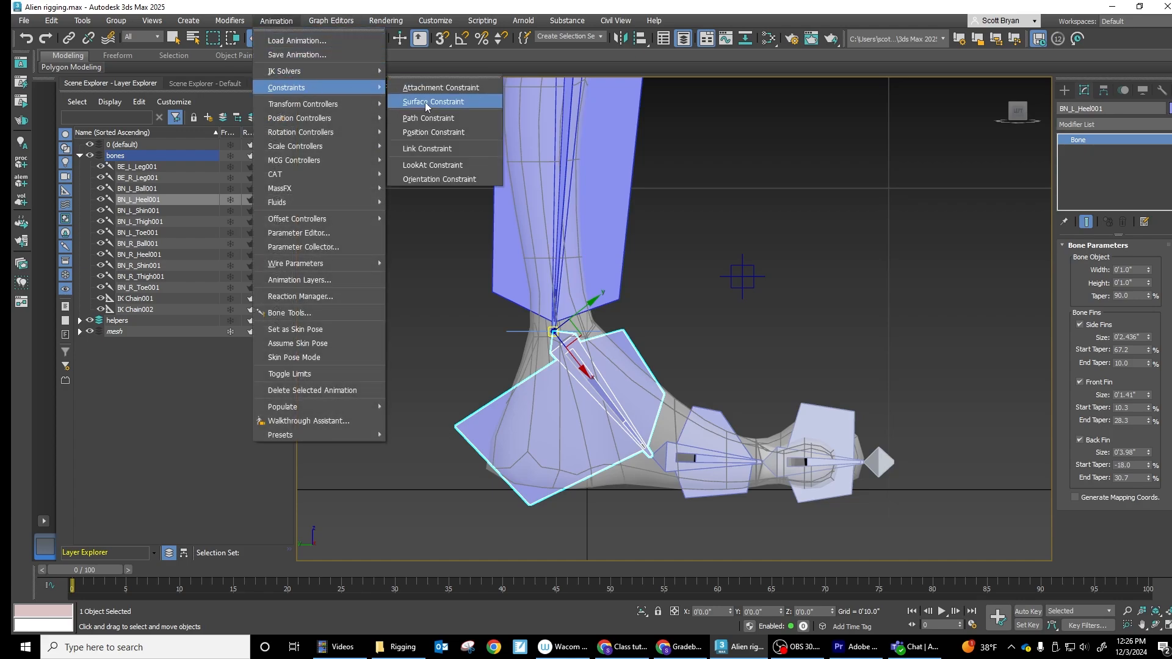
{"action": "left_click", "coordinate": [427, 180]}
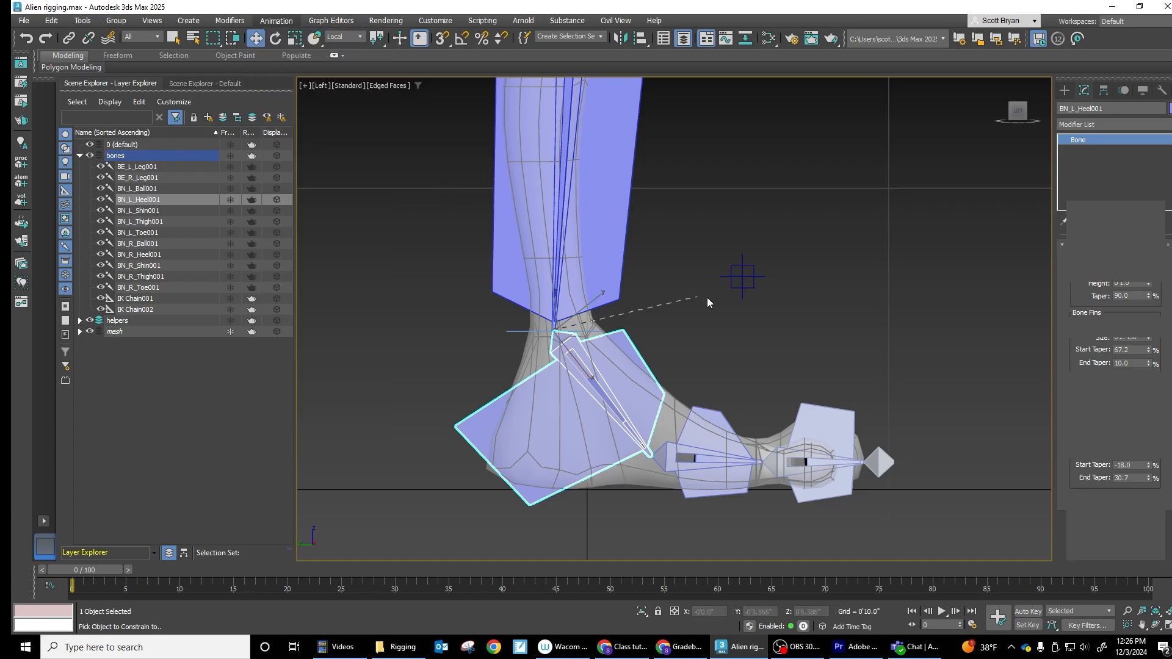
{"action": "left_click", "coordinate": [743, 277]}
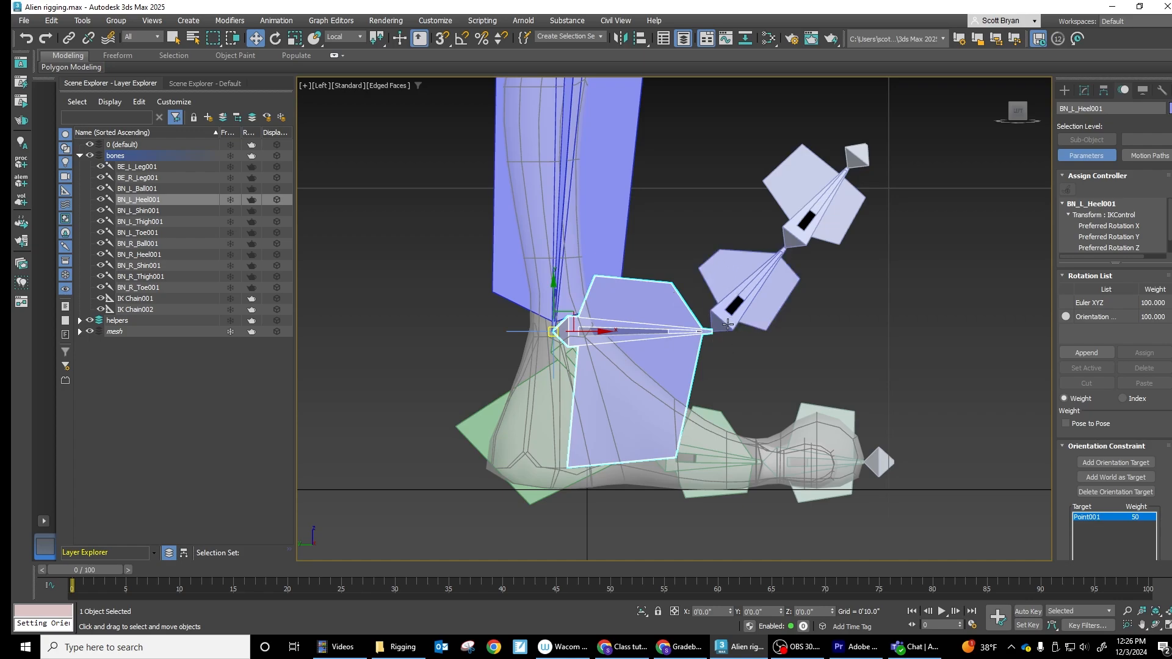
Step: Delete the Point001 target from the left heel bone's Orientation Constraint
{"action": "left_click", "coordinate": [797, 365]}
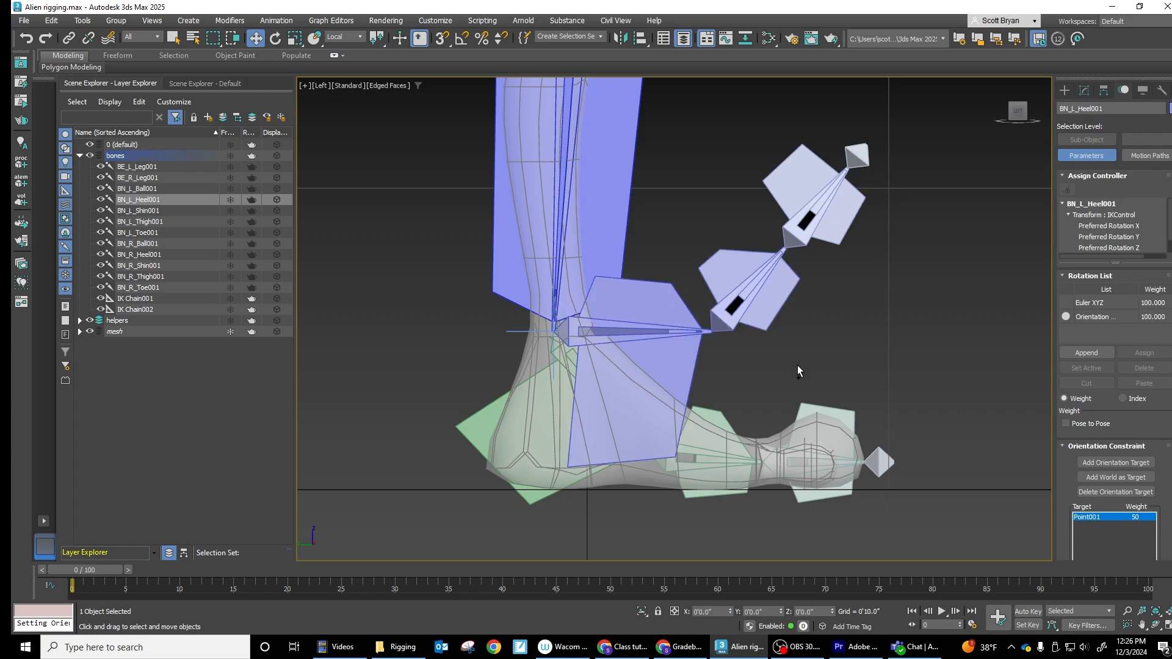
{"action": "key", "text": "ctrl+z"}
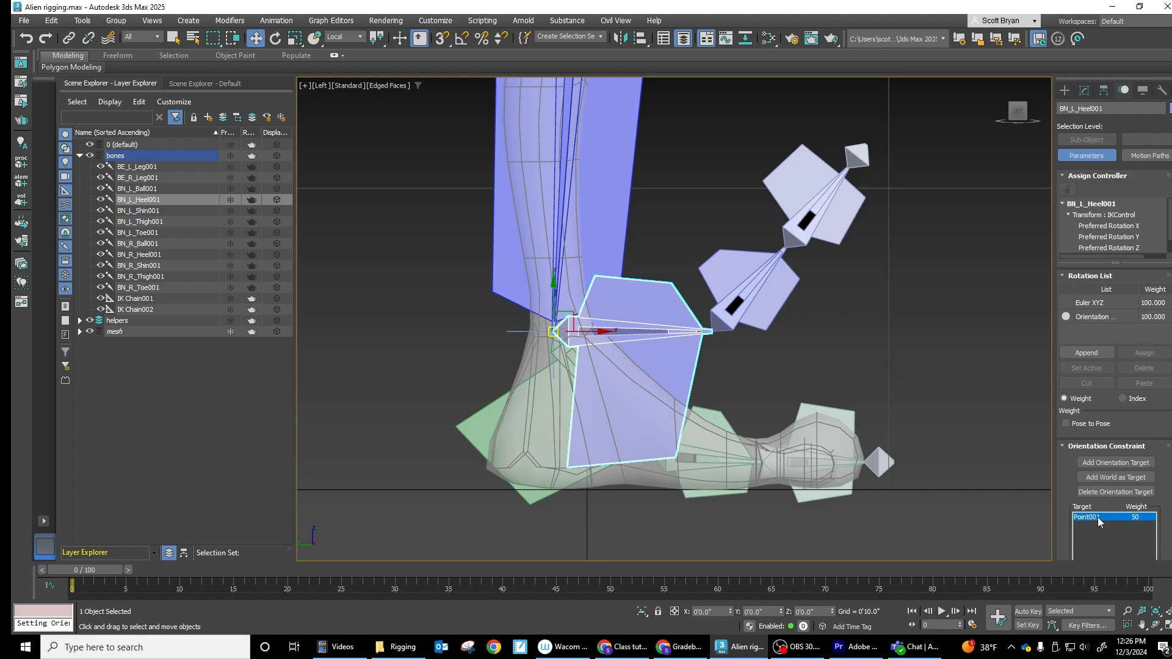
{"action": "left_click", "coordinate": [1114, 492]}
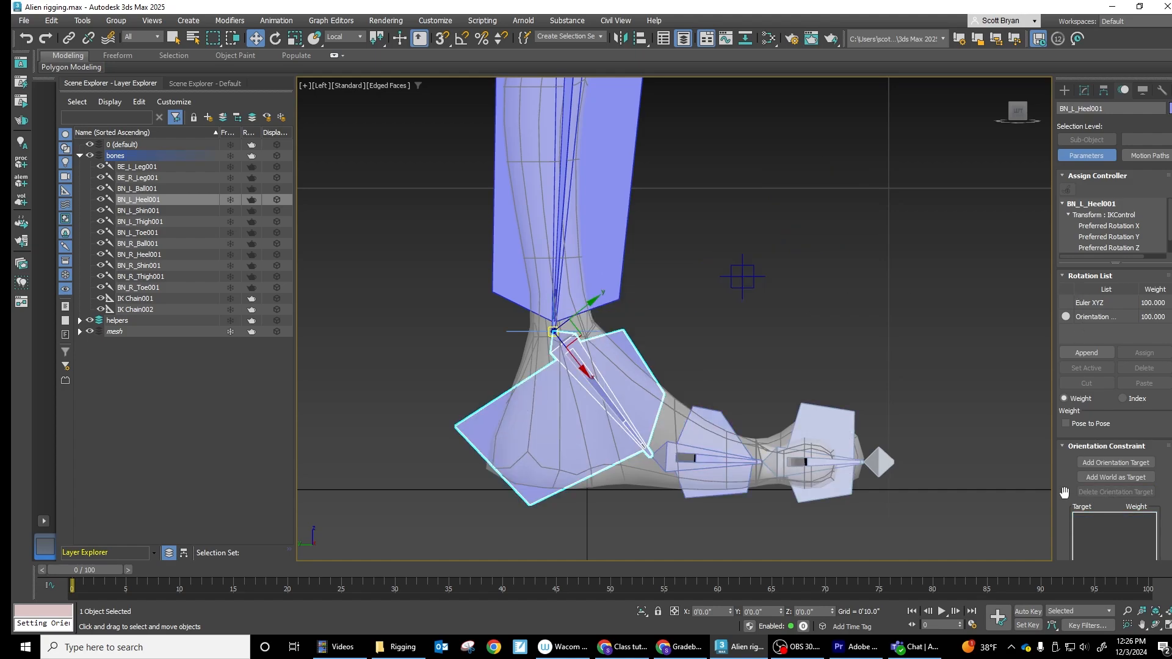
Step: Align the point helper Point001 to IK Chain001, matching pivot points in X, Y and Z position and orientation on all three axes
{"action": "left_click", "coordinate": [739, 272]}
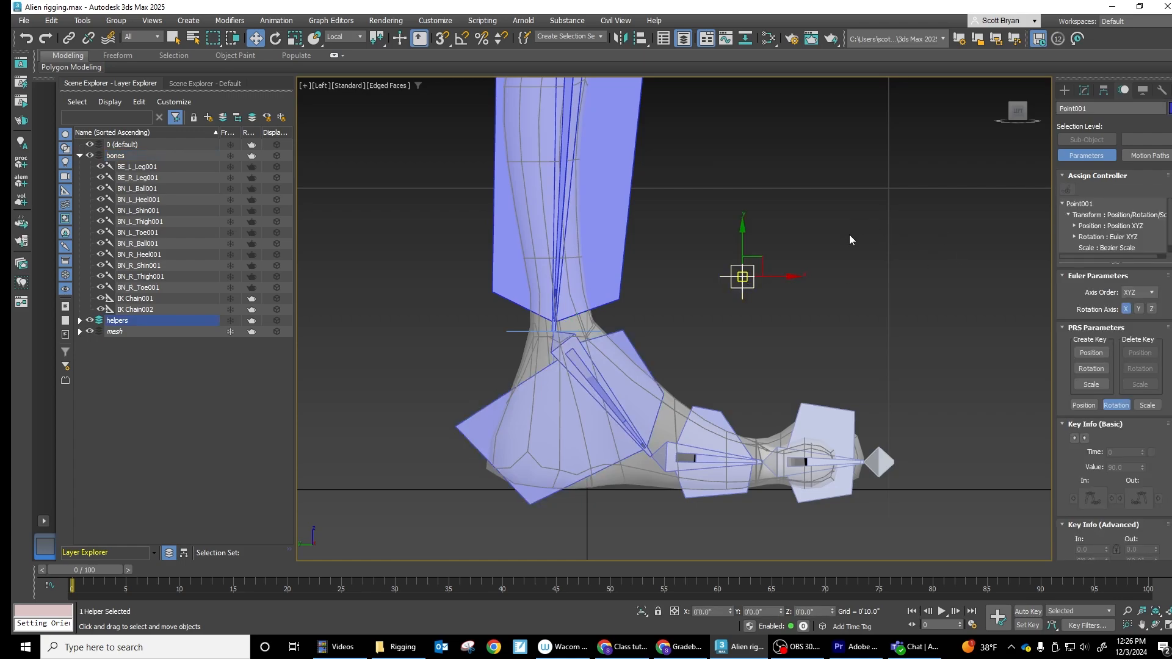
{"action": "key", "text": "alt+a"}
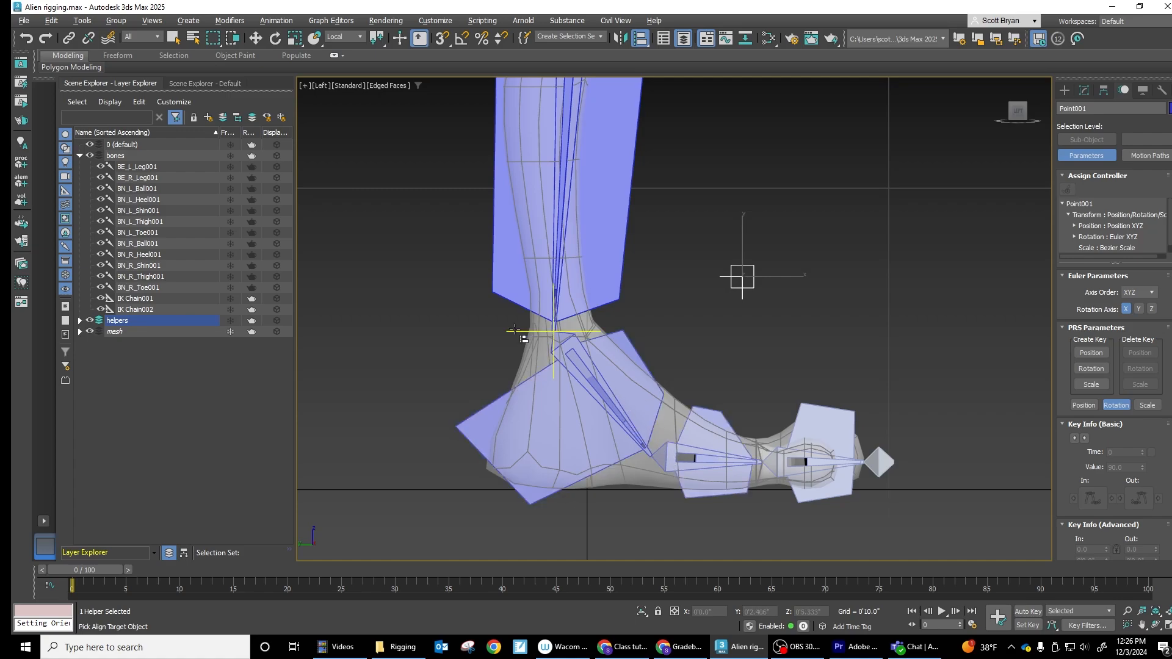
{"action": "scroll", "coordinate": [515, 332], "scroll_direction": "up", "scroll_amount": 2}
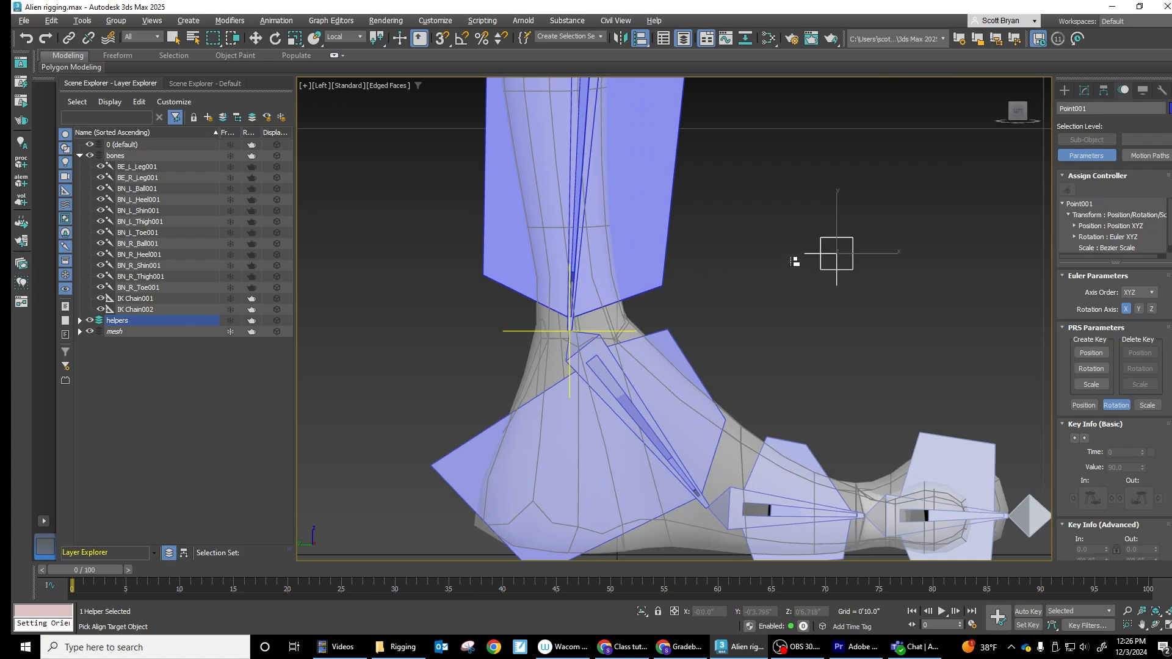
{"action": "left_click", "coordinate": [524, 332]}
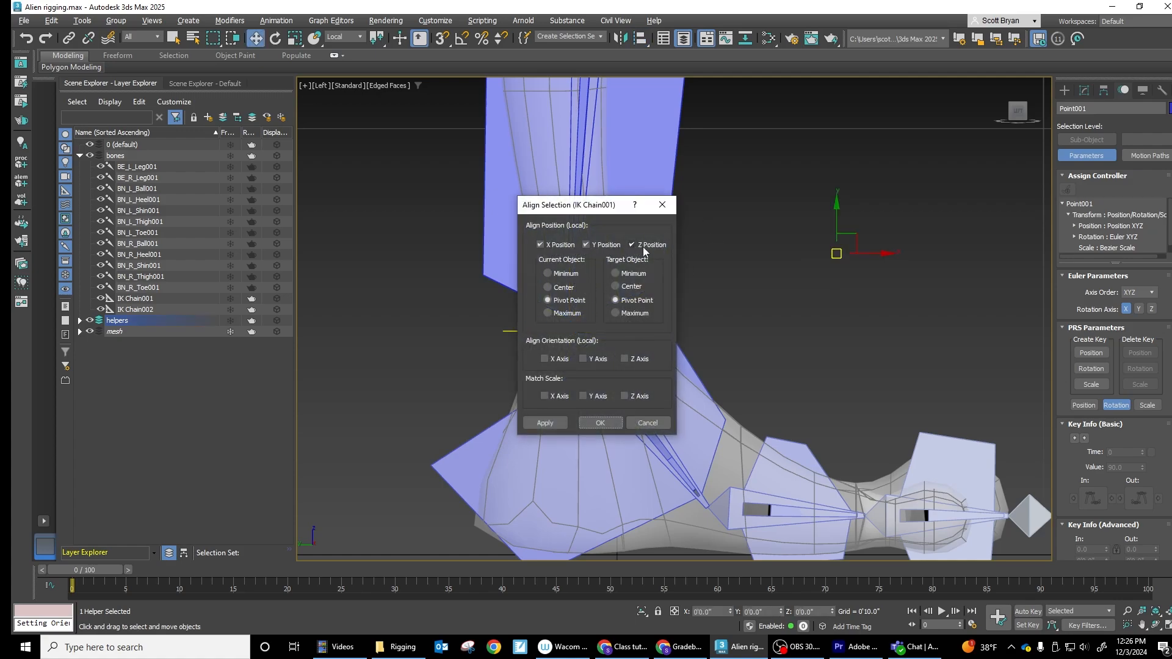
{"action": "left_click", "coordinate": [562, 360]}
{"action": "left_click", "coordinate": [584, 359]}
{"action": "left_click", "coordinate": [625, 360]}
{"action": "left_click", "coordinate": [600, 423]}
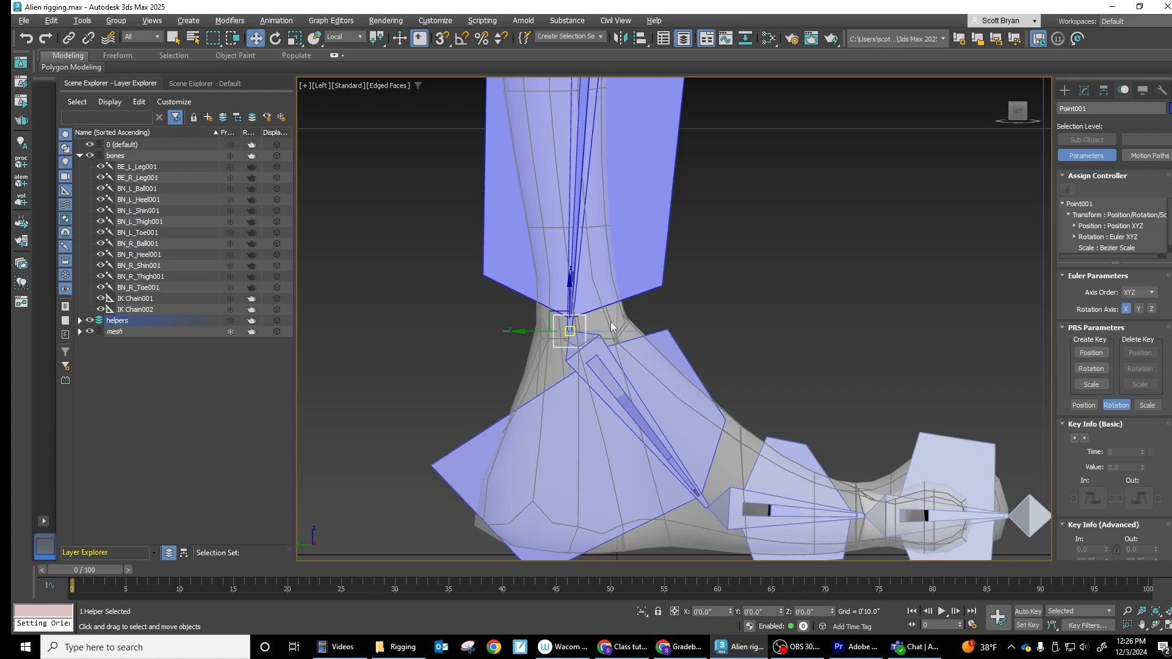
Step: Freeze the transform of the left leg's IK Chain001
{"action": "middle_click_drag", "start_coordinate": [623, 317], "coordinate": [625, 293]}
{"action": "left_click", "coordinate": [603, 358]}
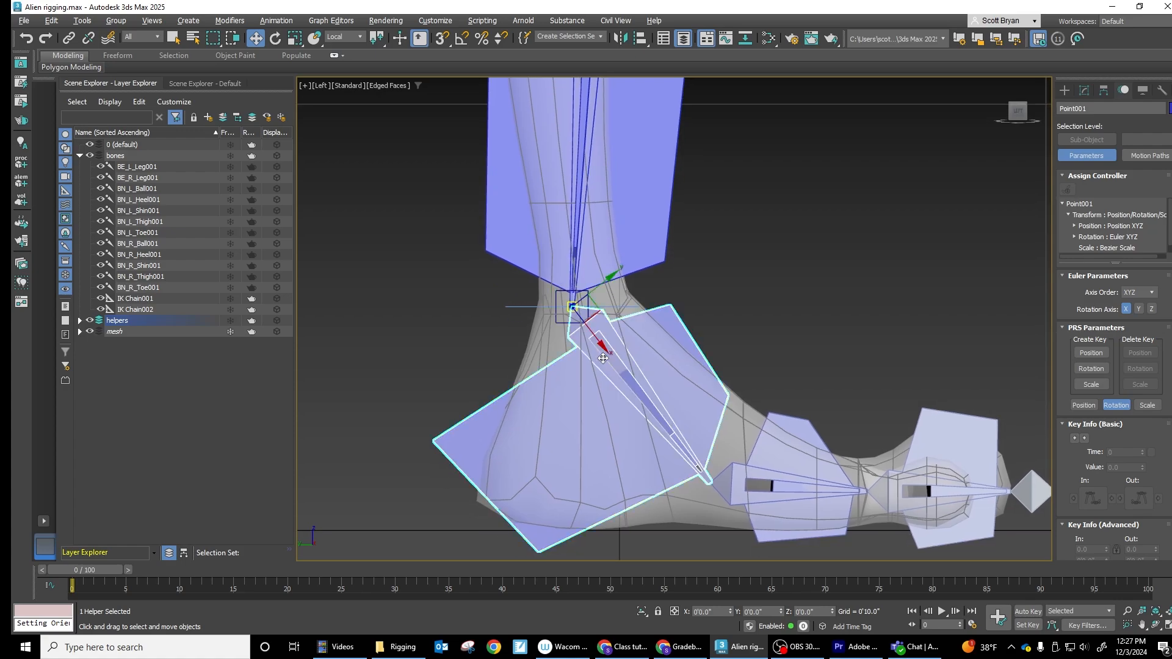
{"action": "left_click", "coordinate": [538, 307]}
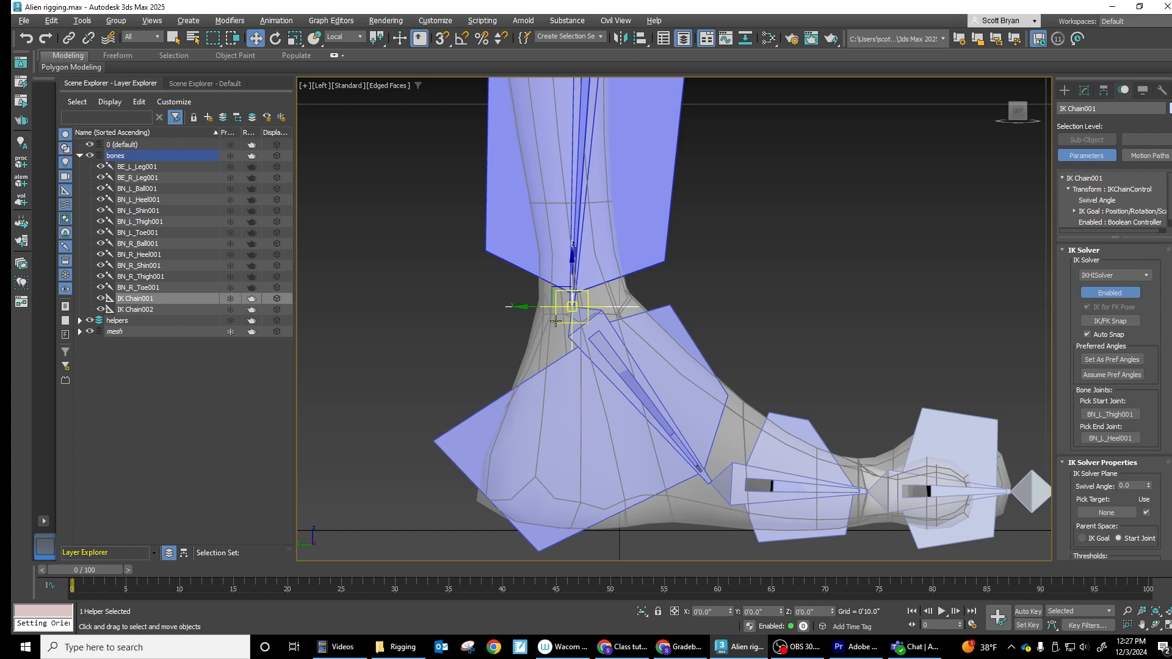
{"action": "right_click", "coordinate": [556, 326]}
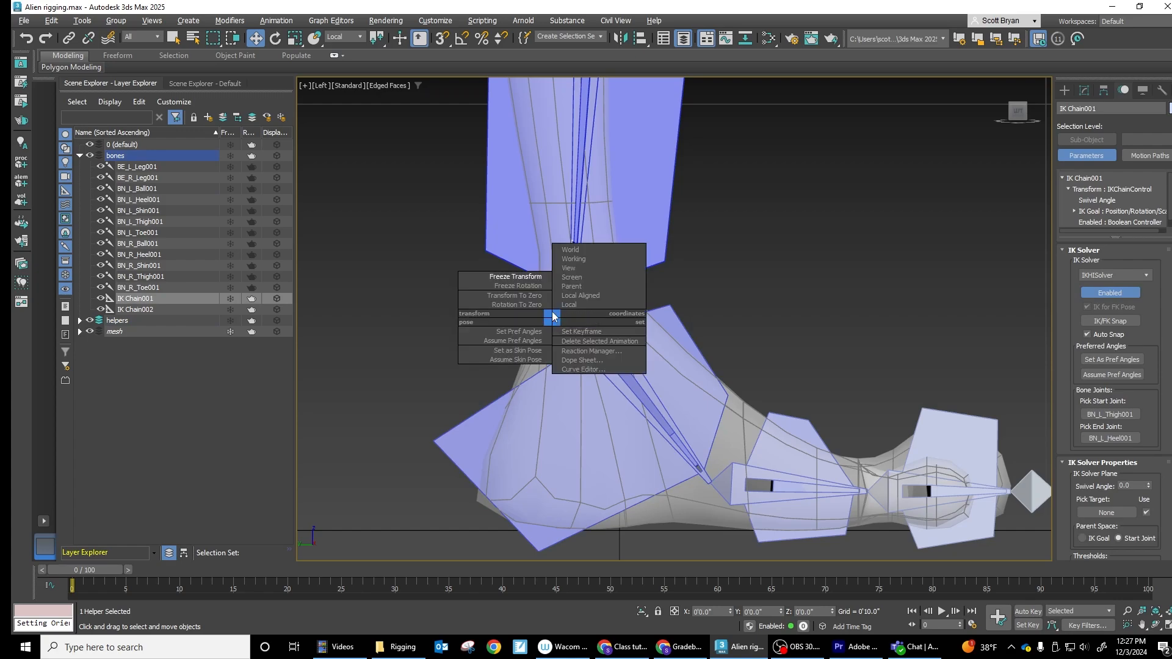
{"action": "left_click", "coordinate": [506, 271]}
{"action": "left_click", "coordinate": [660, 352]}
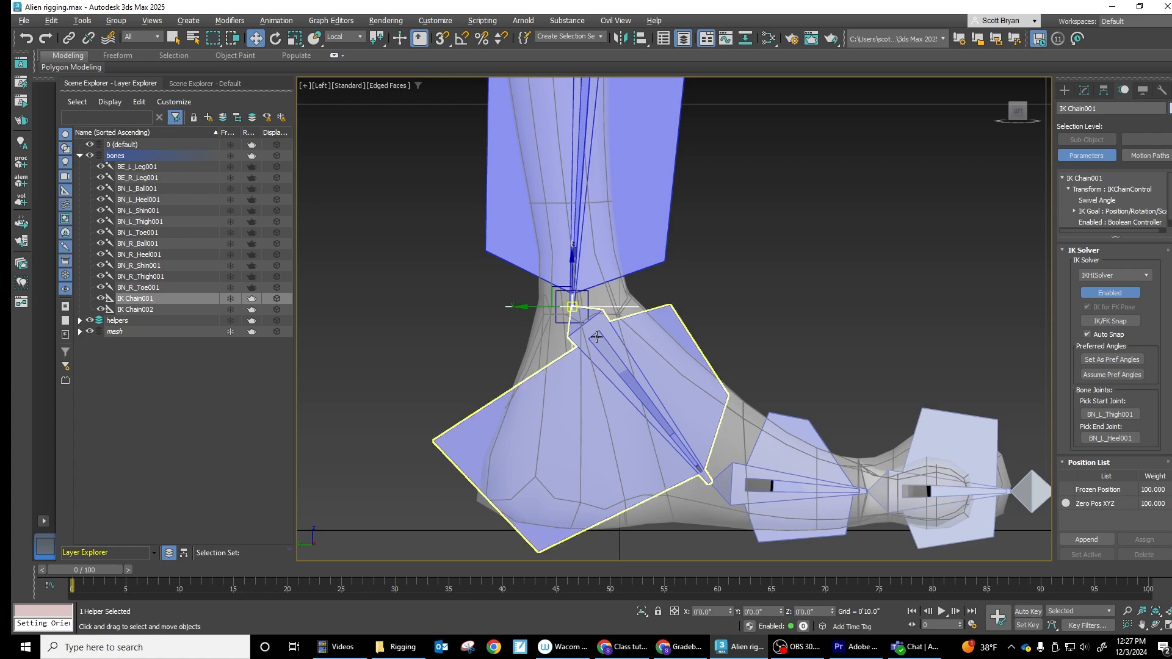
Step: Link IK Chain001 to the point helper Point001 as its parent
{"action": "scroll", "coordinate": [560, 320], "scroll_direction": "up", "scroll_amount": 3}
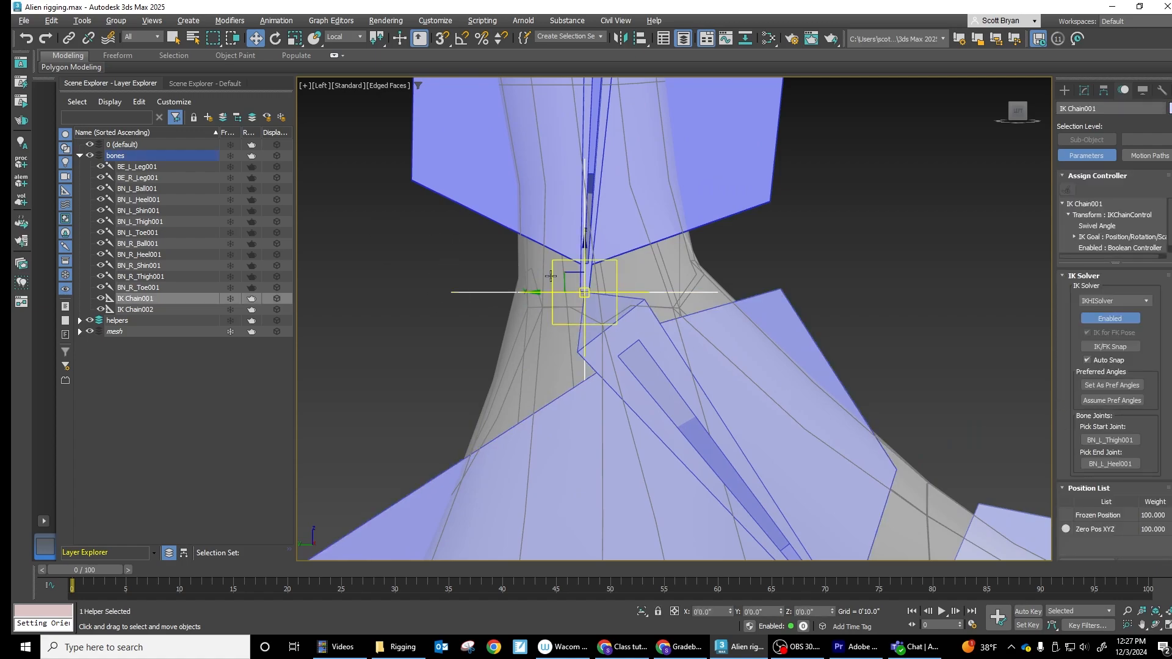
{"action": "left_click", "coordinate": [69, 38]}
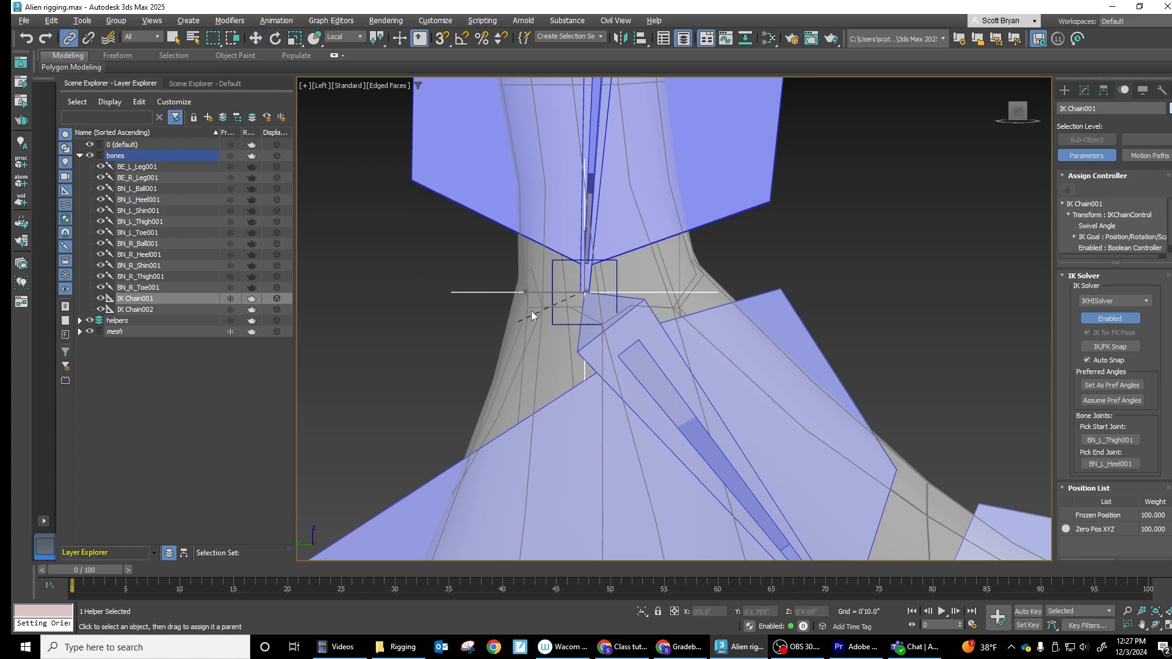
{"action": "left_click_drag", "start_coordinate": [553, 284], "coordinate": [556, 282]}
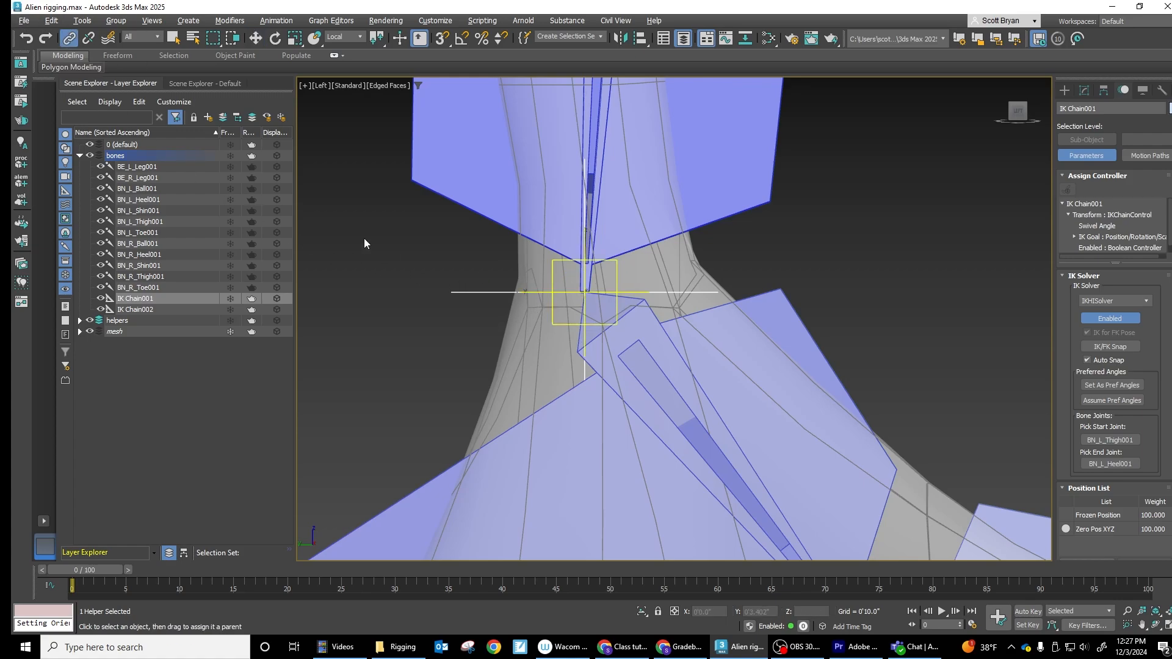
{"action": "left_click", "coordinate": [255, 38]}
Step: Test the left leg's IK by moving IK Chain001 upward twice, undoing each move
{"action": "scroll", "coordinate": [391, 378], "scroll_direction": "down", "scroll_amount": 5}
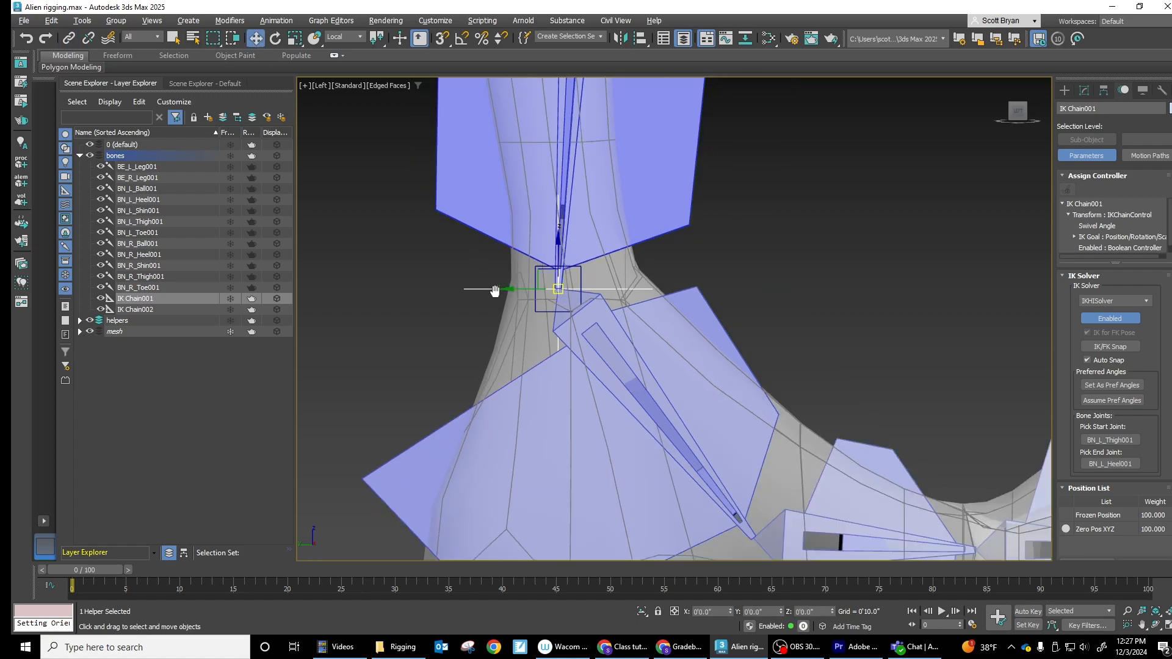
{"action": "mouse_move", "coordinate": [466, 315]}
{"action": "left_mouse_down"}
{"action": "mouse_move", "coordinate": [467, 248]}
{"action": "mouse_move", "coordinate": [463, 308]}
{"action": "left_mouse_up"}
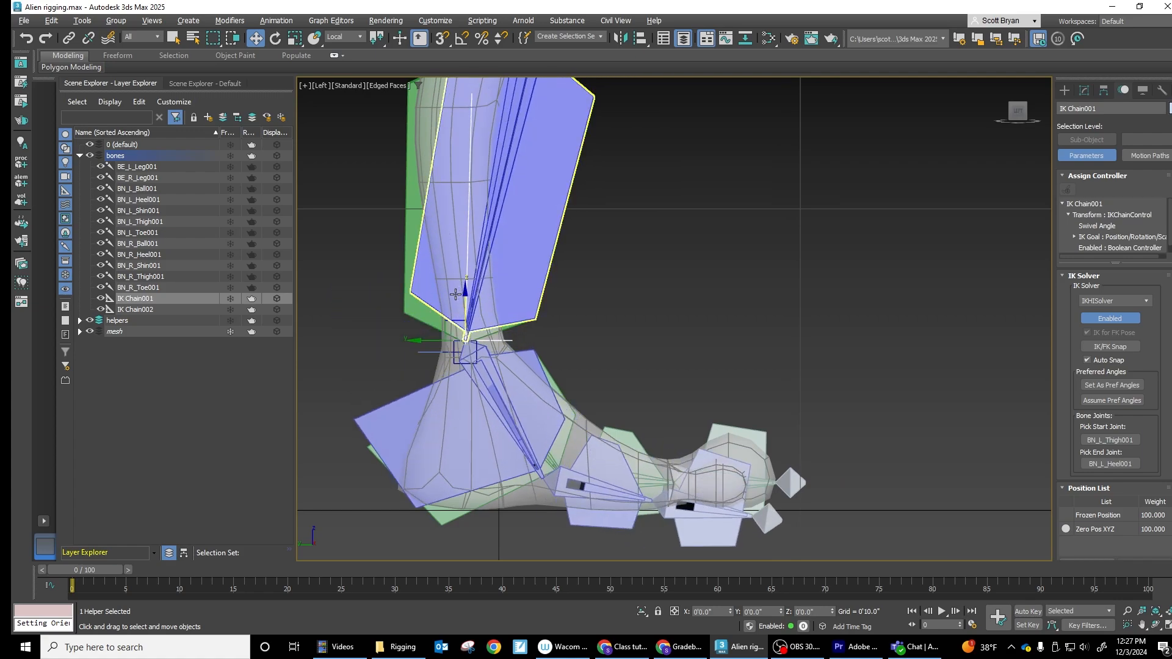
{"action": "key", "text": "ctrl+z"}
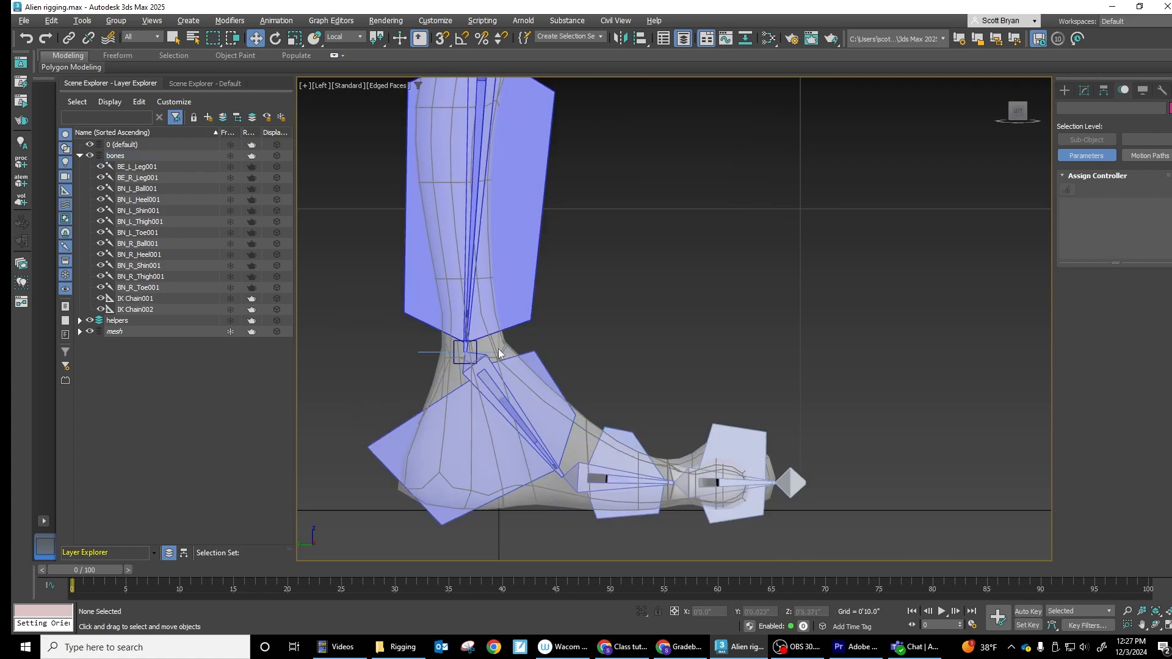
{"action": "mouse_move", "coordinate": [460, 300]}
{"action": "left_mouse_down"}
{"action": "mouse_move", "coordinate": [469, 263]}
{"action": "mouse_move", "coordinate": [449, 283]}
{"action": "left_mouse_up"}
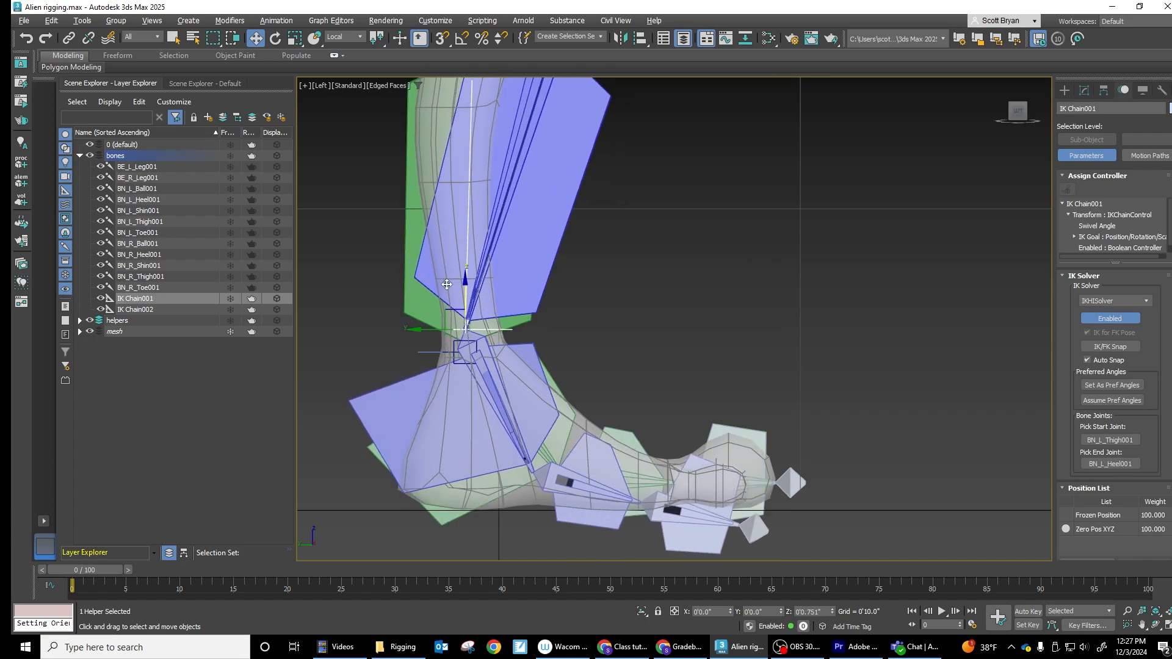
{"action": "key", "text": "ctrl+z"}
{"action": "left_click", "coordinate": [400, 373]}
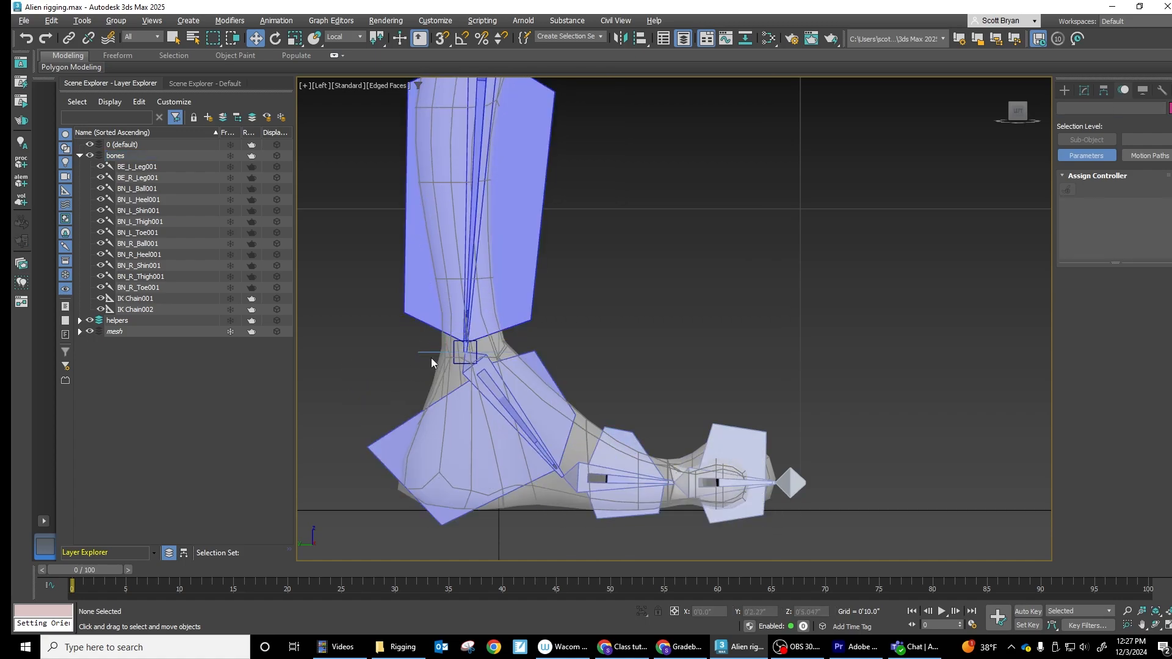
Step: Create a point helper with cross and box display in front of the left ankle
{"action": "scroll", "coordinate": [440, 361], "scroll_direction": "up", "scroll_amount": 5}
{"action": "middle_click_drag", "start_coordinate": [538, 344], "coordinate": [531, 280]}
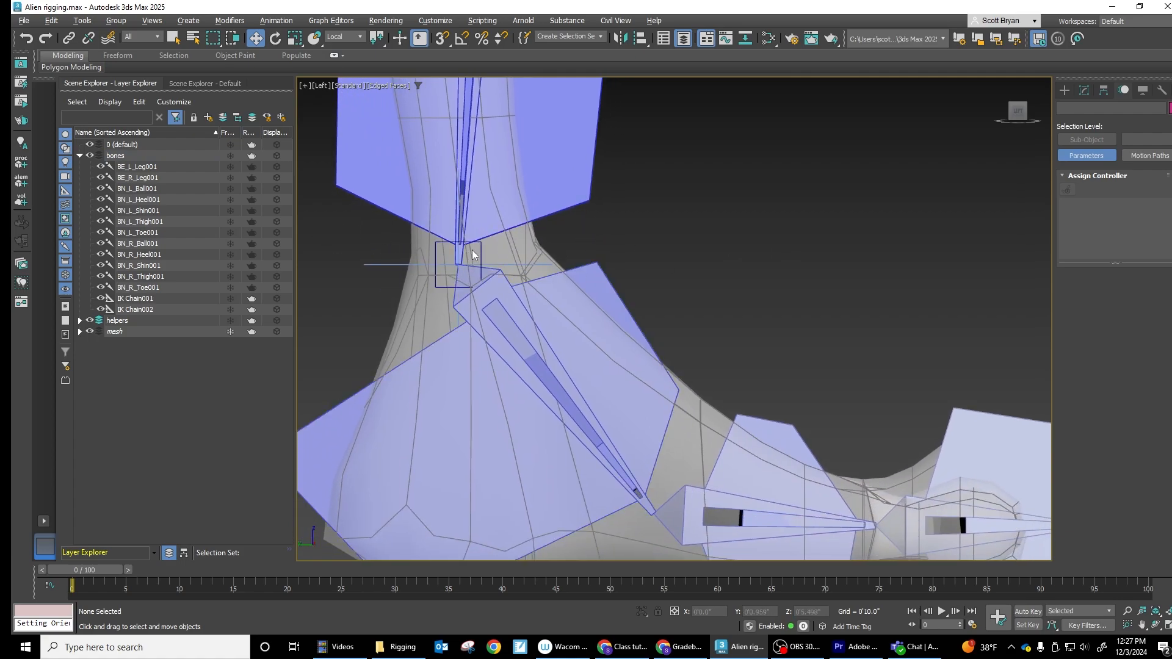
{"action": "left_click", "coordinate": [1065, 96]}
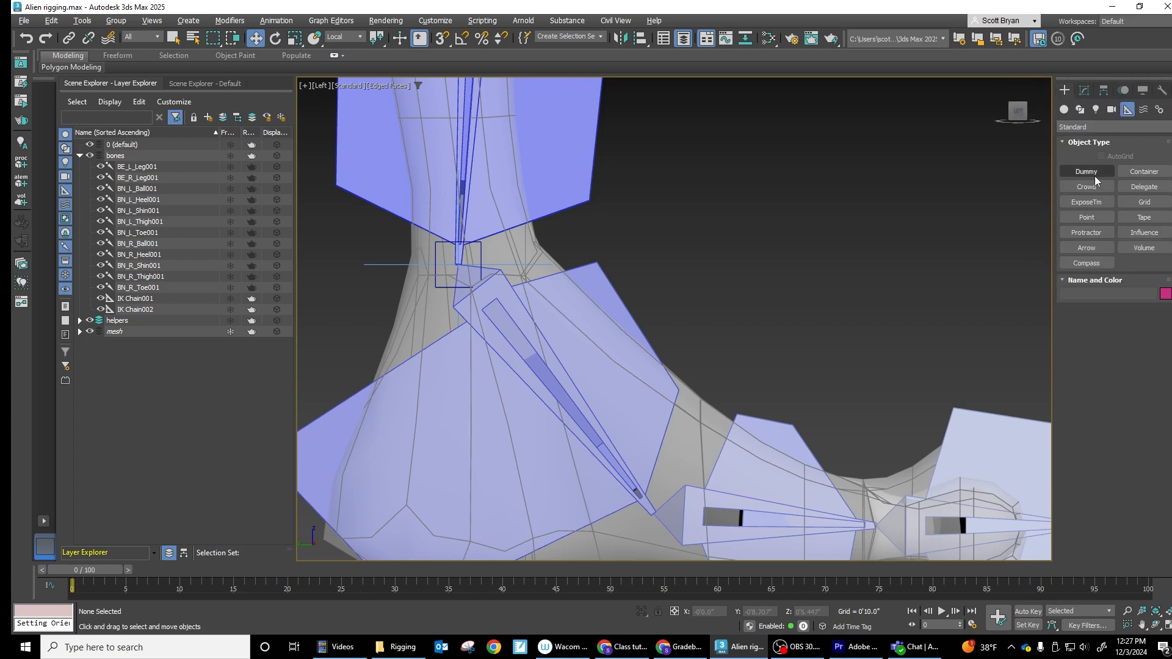
{"action": "left_click", "coordinate": [1086, 219]}
{"action": "left_click", "coordinate": [672, 250]}
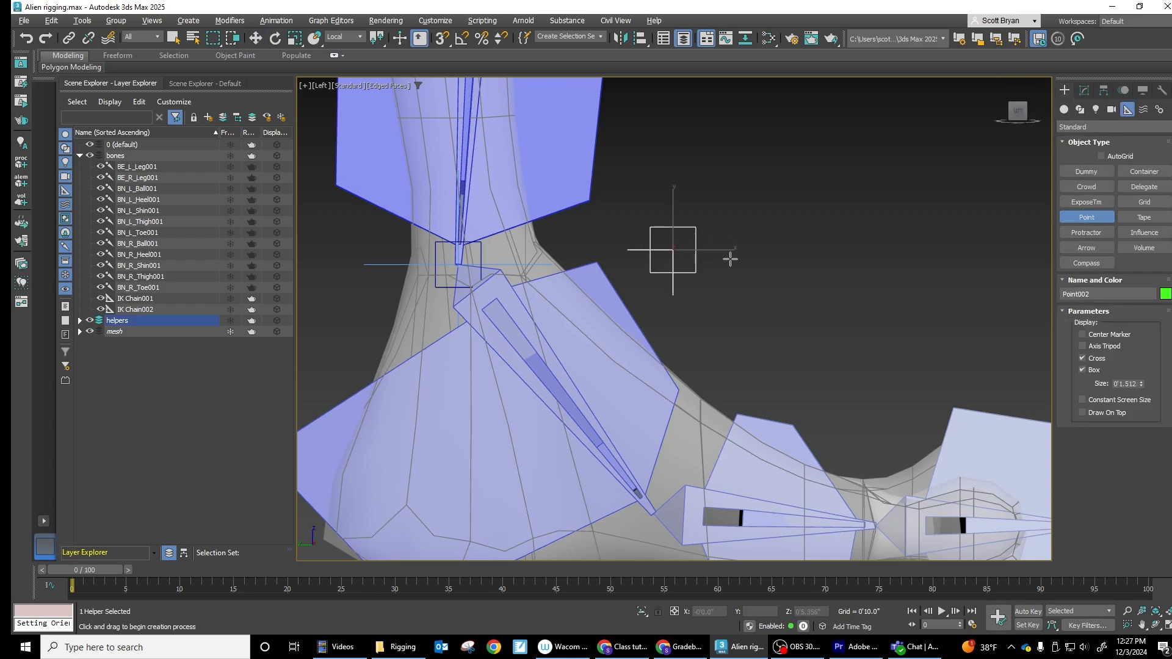
{"action": "scroll", "coordinate": [830, 308], "scroll_direction": "down", "scroll_amount": 4}
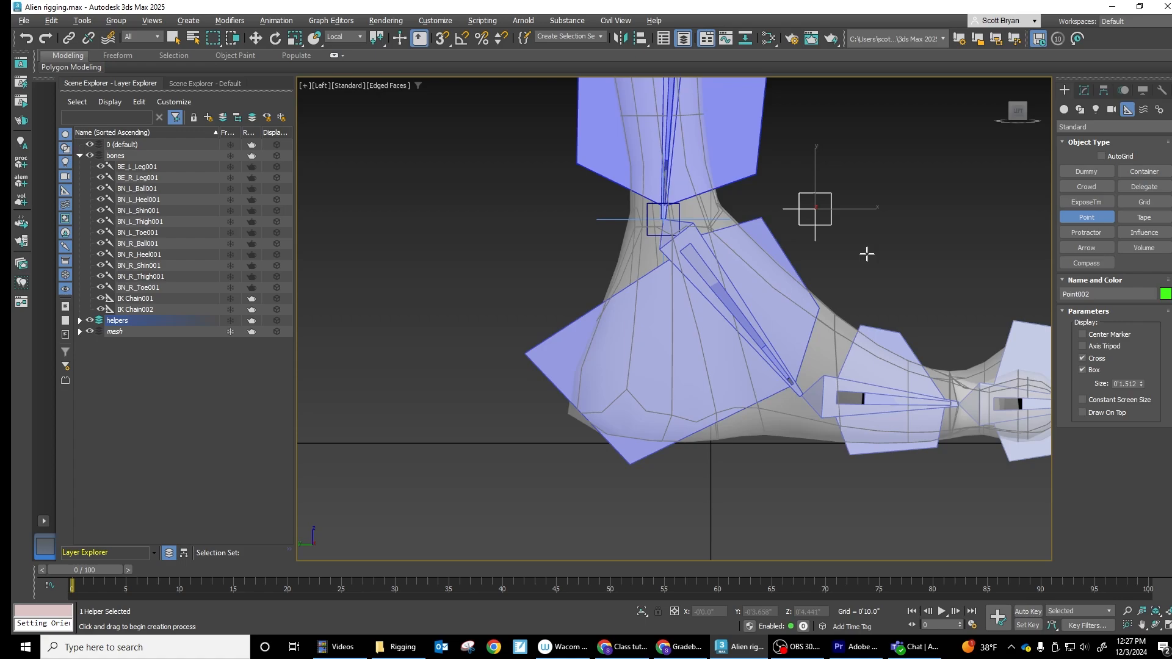
{"action": "middle_click_drag", "start_coordinate": [889, 262], "coordinate": [784, 268]}
{"action": "scroll", "coordinate": [634, 342], "scroll_direction": "down", "scroll_amount": 4}
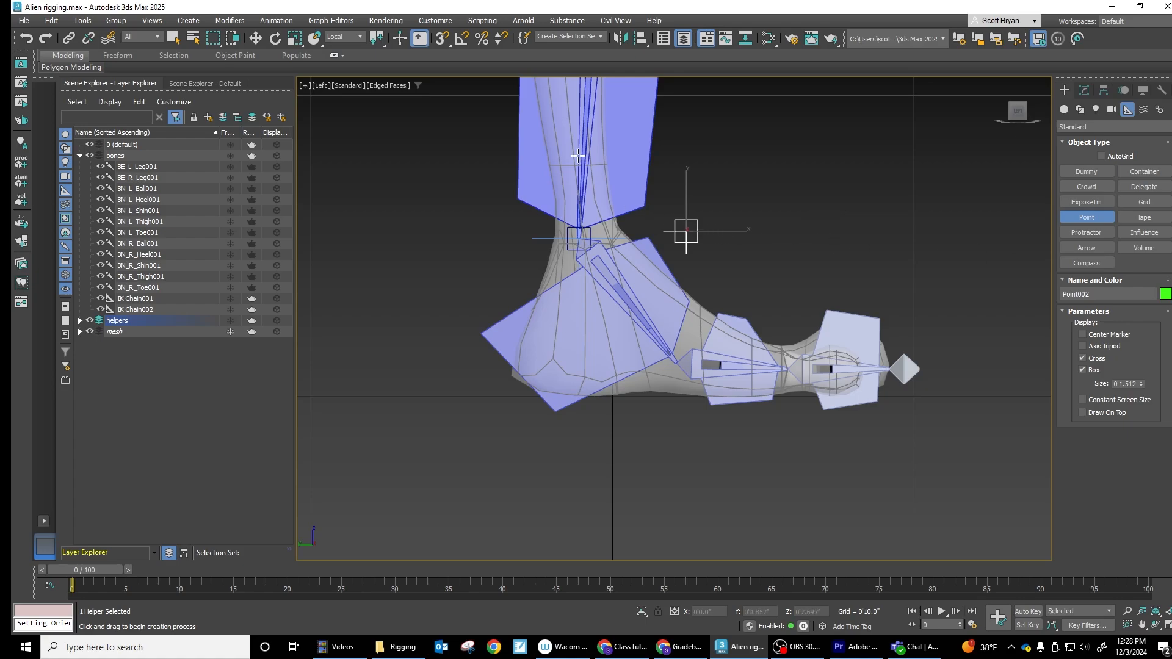
{"action": "left_click", "coordinate": [255, 39]}
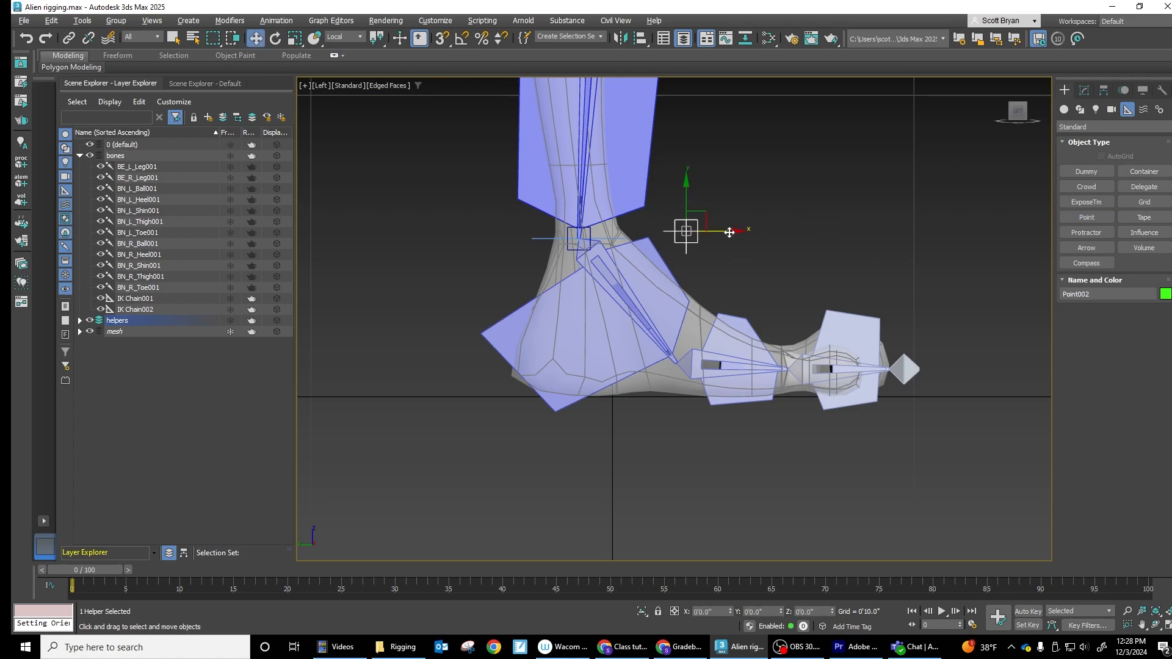
{"action": "left_click_drag", "start_coordinate": [729, 234], "coordinate": [793, 232], "text": "shift"}
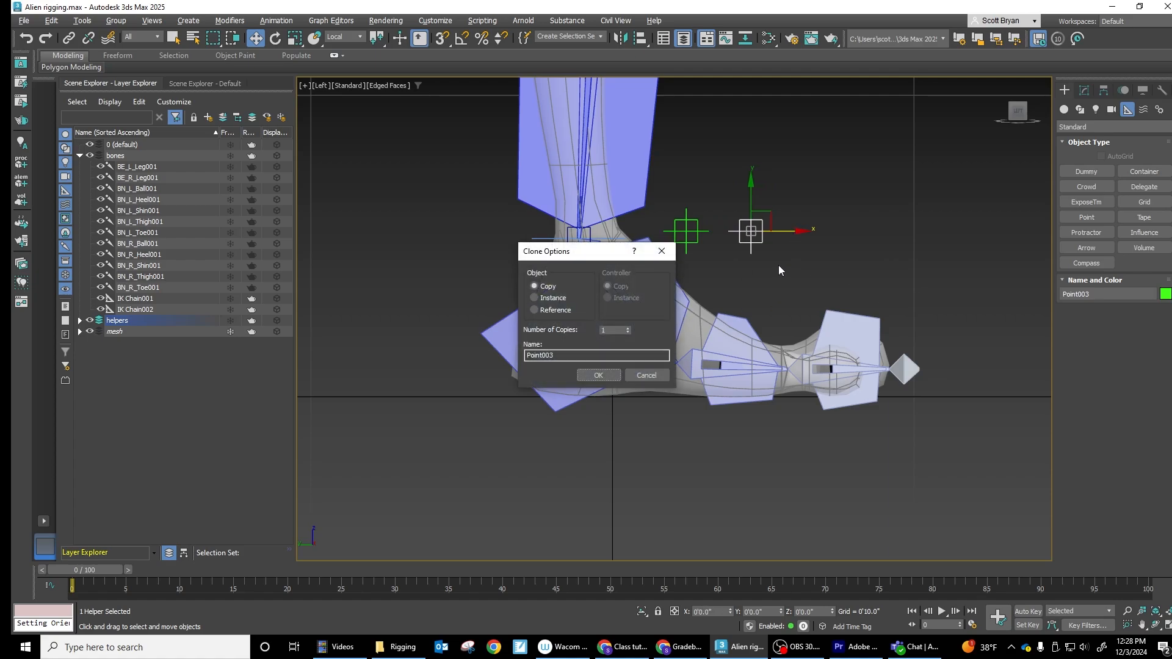
{"action": "left_click", "coordinate": [642, 375]}
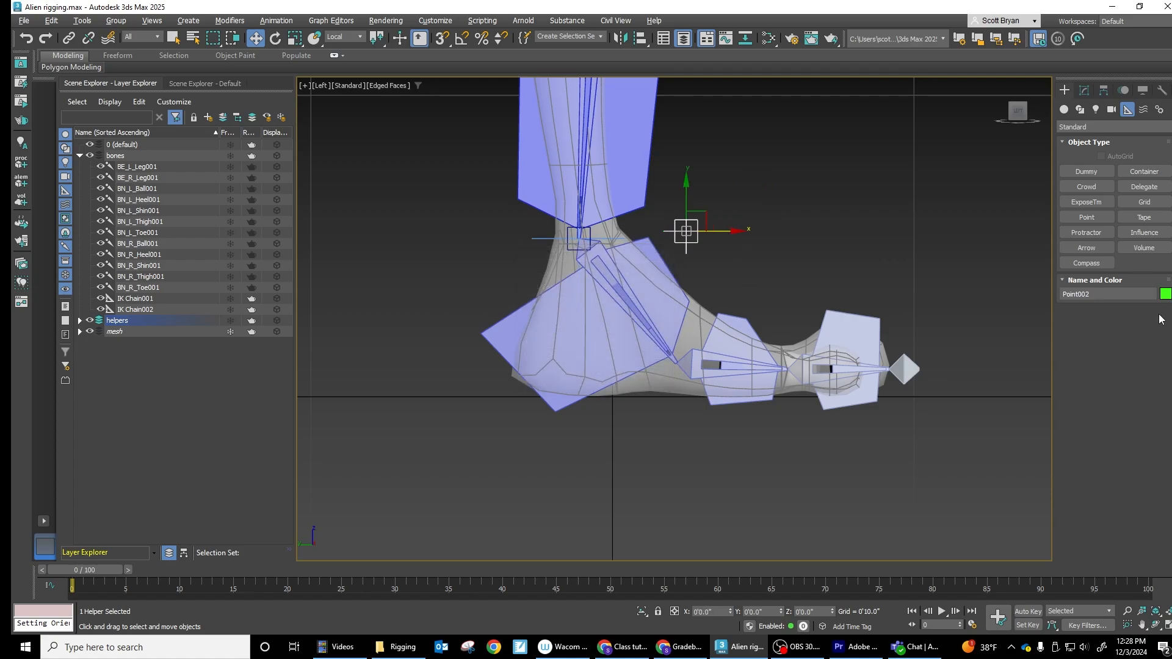
Step: Change Point002's object color to dark blue
{"action": "left_click", "coordinate": [1165, 294]}
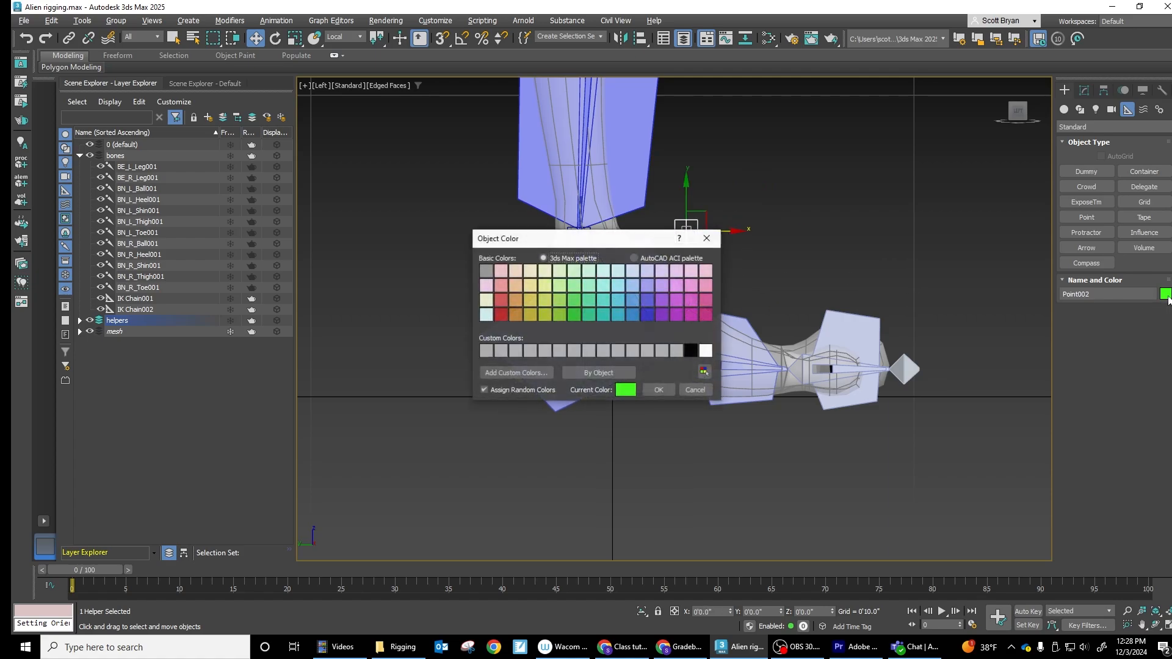
{"action": "left_click", "coordinate": [647, 314]}
{"action": "left_click", "coordinate": [663, 396]}
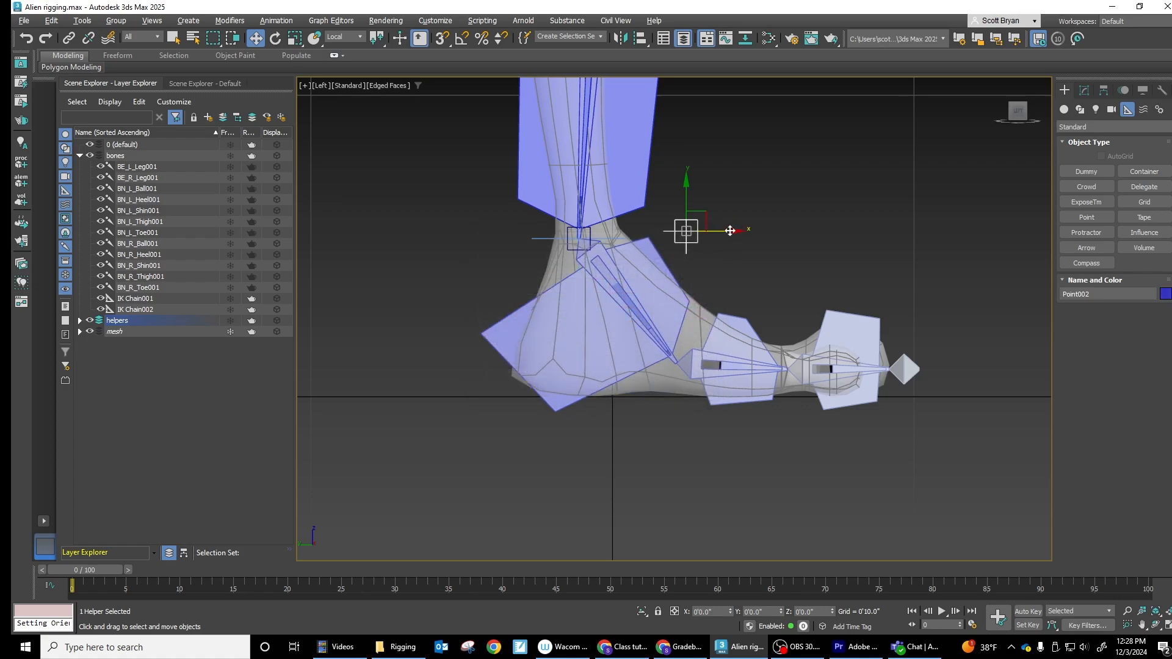
Step: Try cloning Point002 as three copies in a row toward the toes, and undo back to before its color change
{"action": "left_click_drag", "start_coordinate": [730, 231], "coordinate": [811, 231], "text": "shift"}
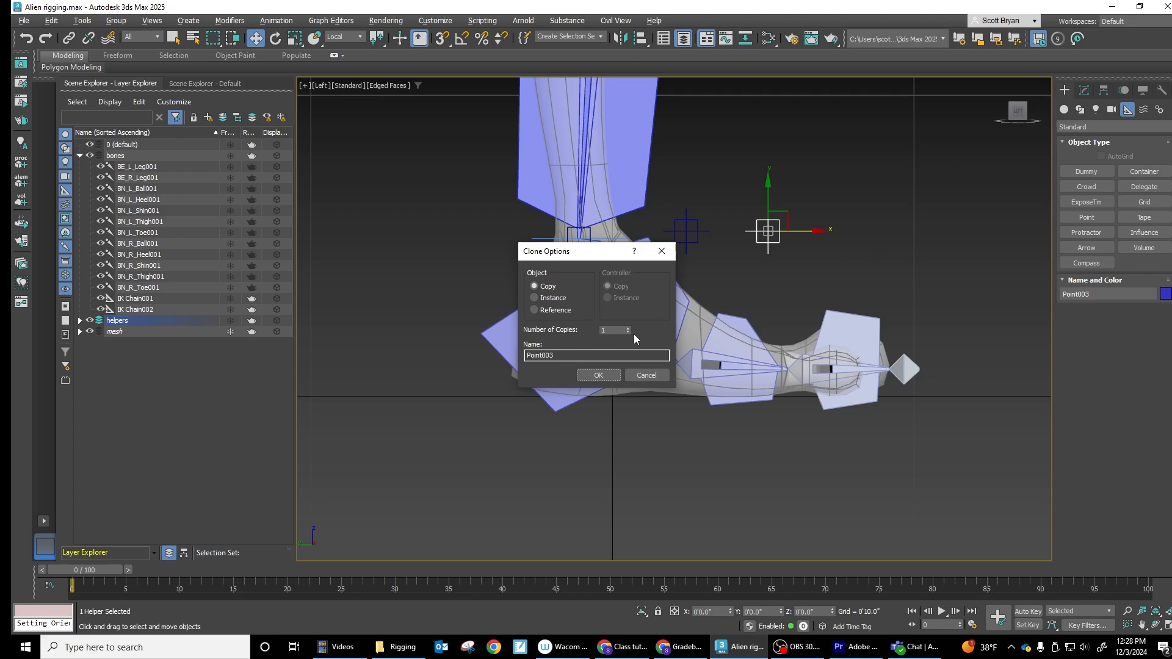
{"action": "left_click", "coordinate": [628, 329]}
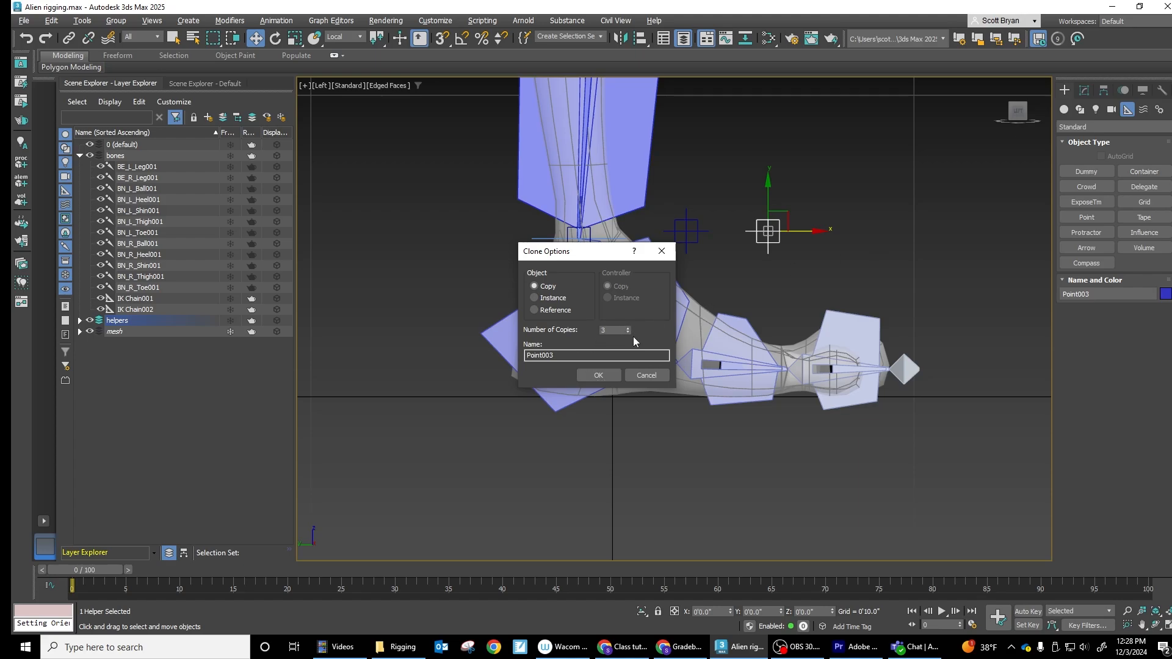
{"action": "left_click", "coordinate": [598, 375]}
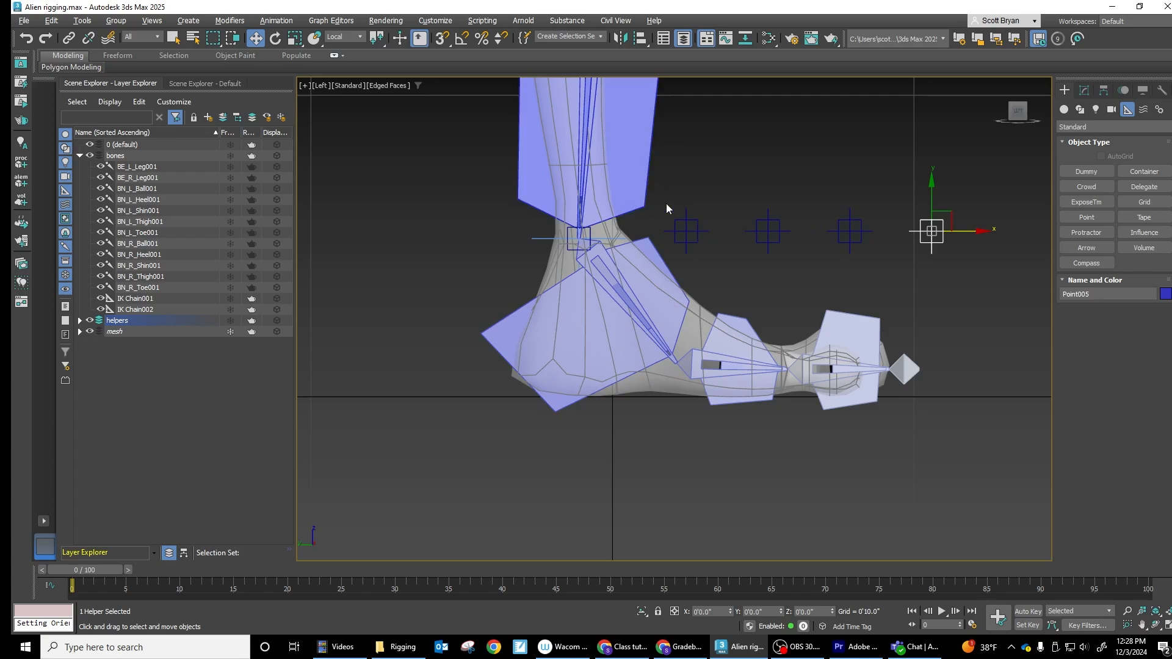
{"action": "left_click", "coordinate": [686, 231]}
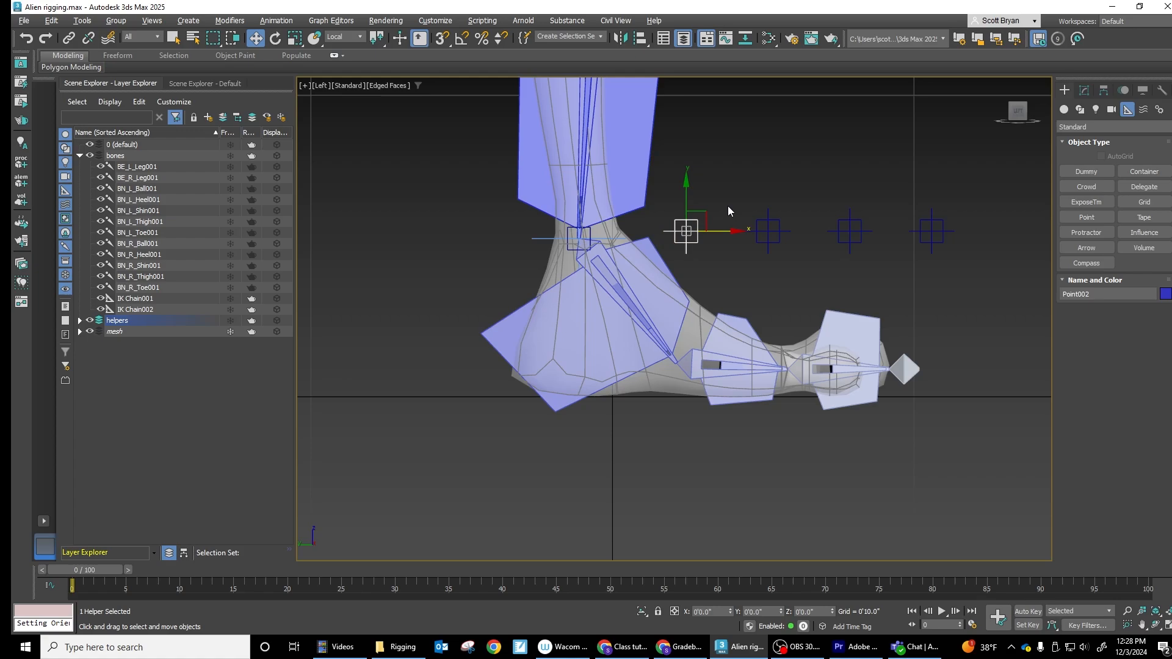
{"action": "key", "text": "ctrl+z"}
{"action": "key", "text": "ctrl+z"}
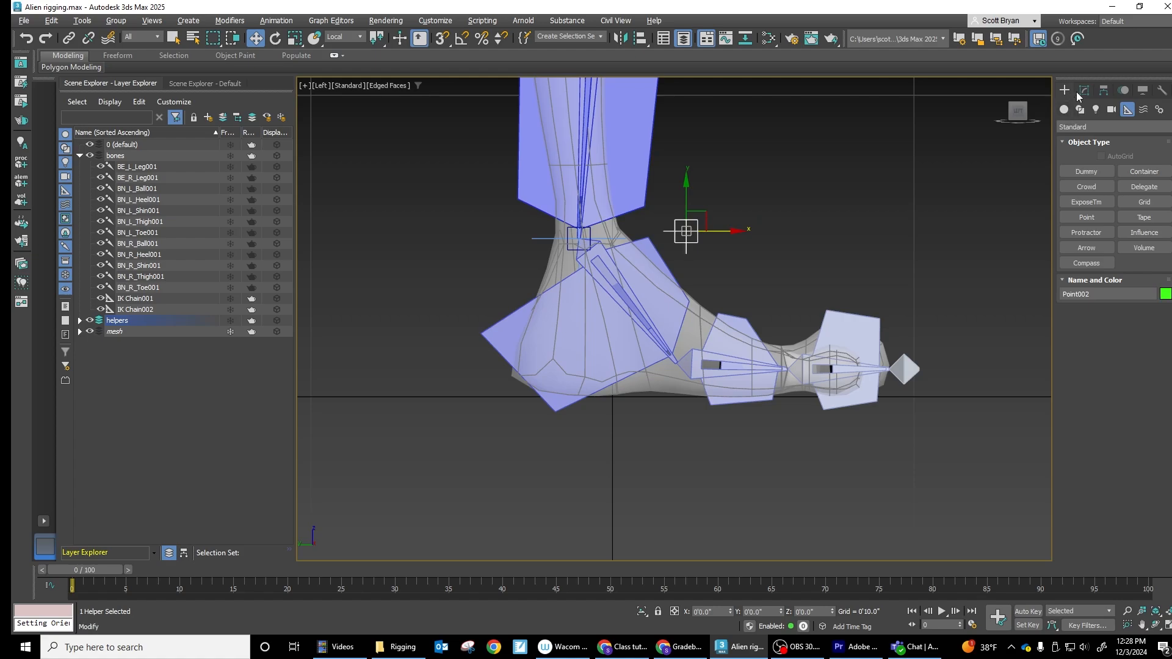
Step: Increase Point002's size to 0'1.905" and leave the helper selected
{"action": "left_click", "coordinate": [1078, 91]}
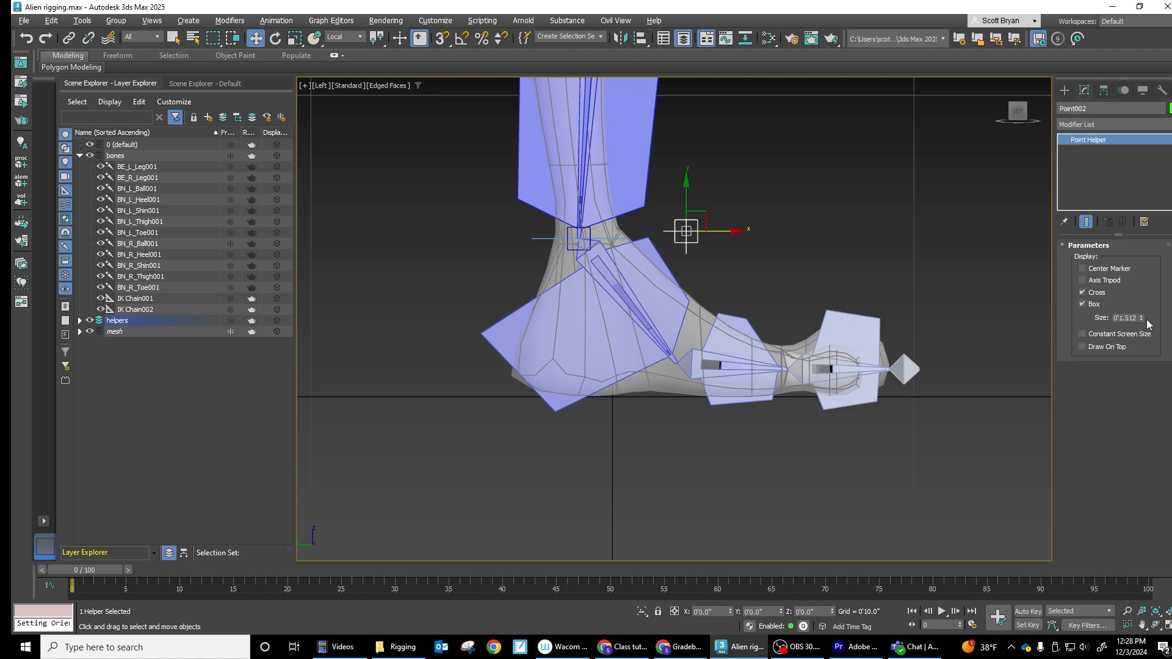
{"action": "left_click_drag", "start_coordinate": [1141, 318], "coordinate": [1145, 304]}
{"action": "left_click", "coordinate": [742, 199]}
{"action": "left_click", "coordinate": [686, 230]}
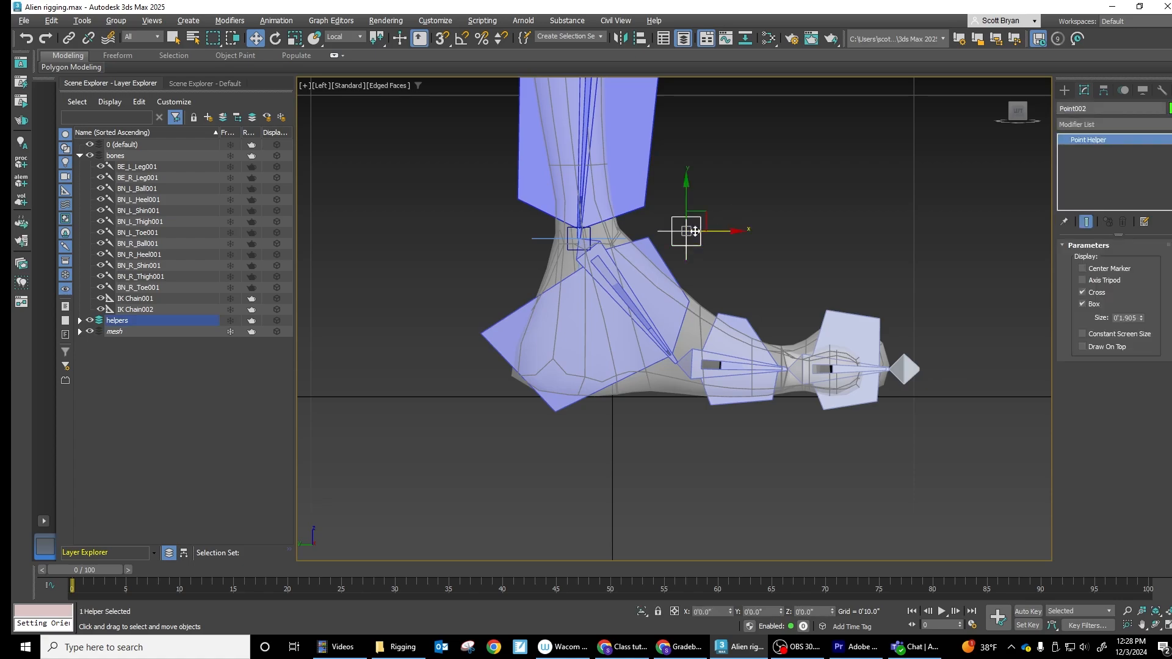
Step: Change Point002's object color to dark blue
{"action": "left_click", "coordinate": [1169, 109]}
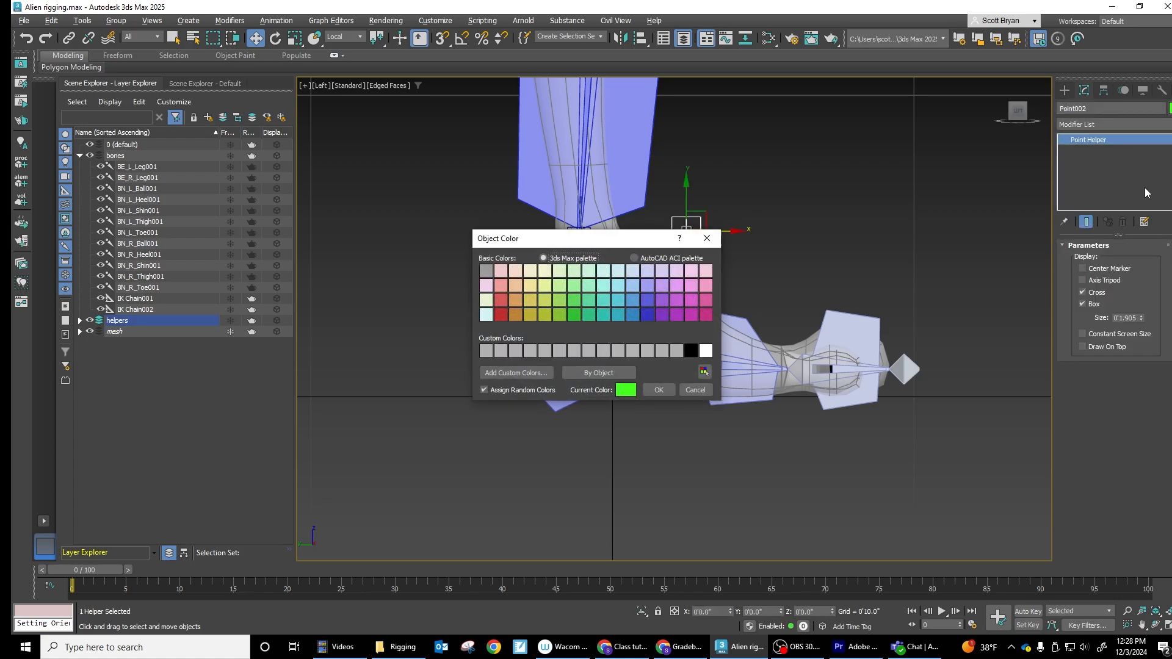
{"action": "left_click", "coordinate": [647, 315]}
{"action": "left_click", "coordinate": [659, 389]}
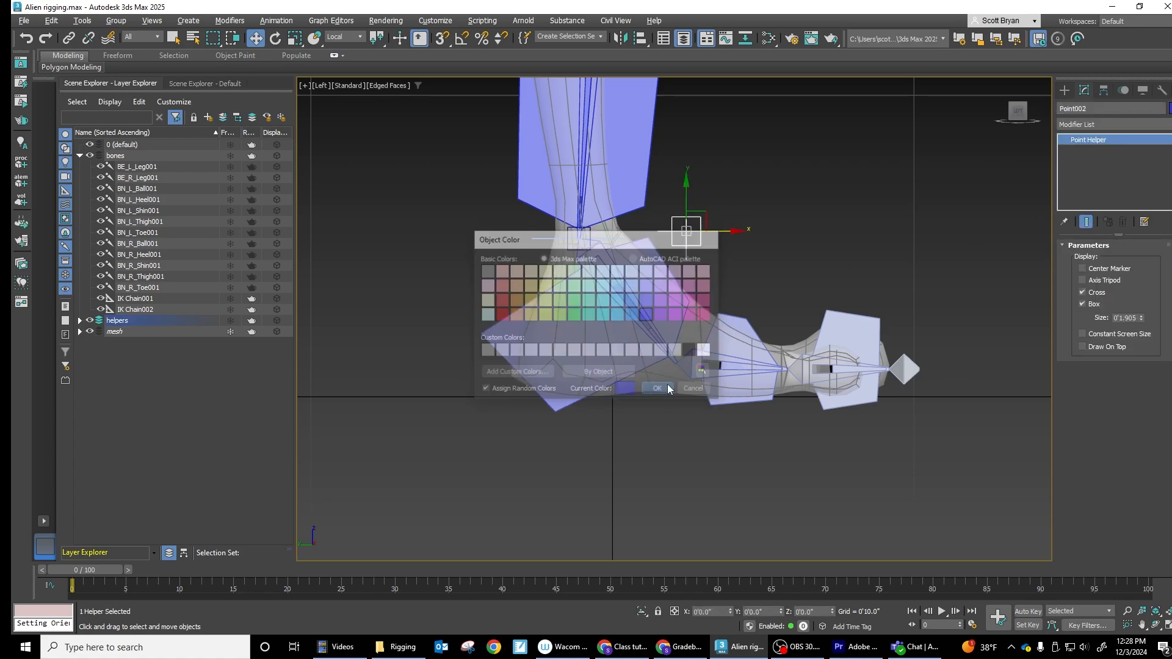
{"action": "left_click_drag", "start_coordinate": [729, 231], "coordinate": [813, 237], "text": "shift"}
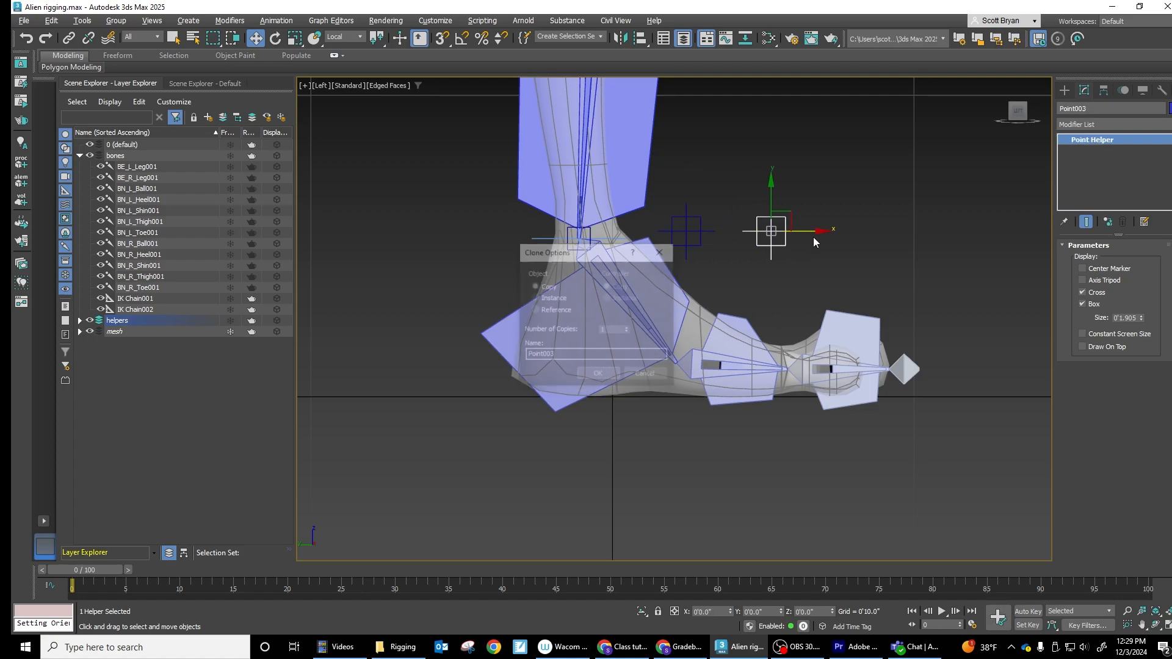
{"action": "left_click", "coordinate": [626, 329]}
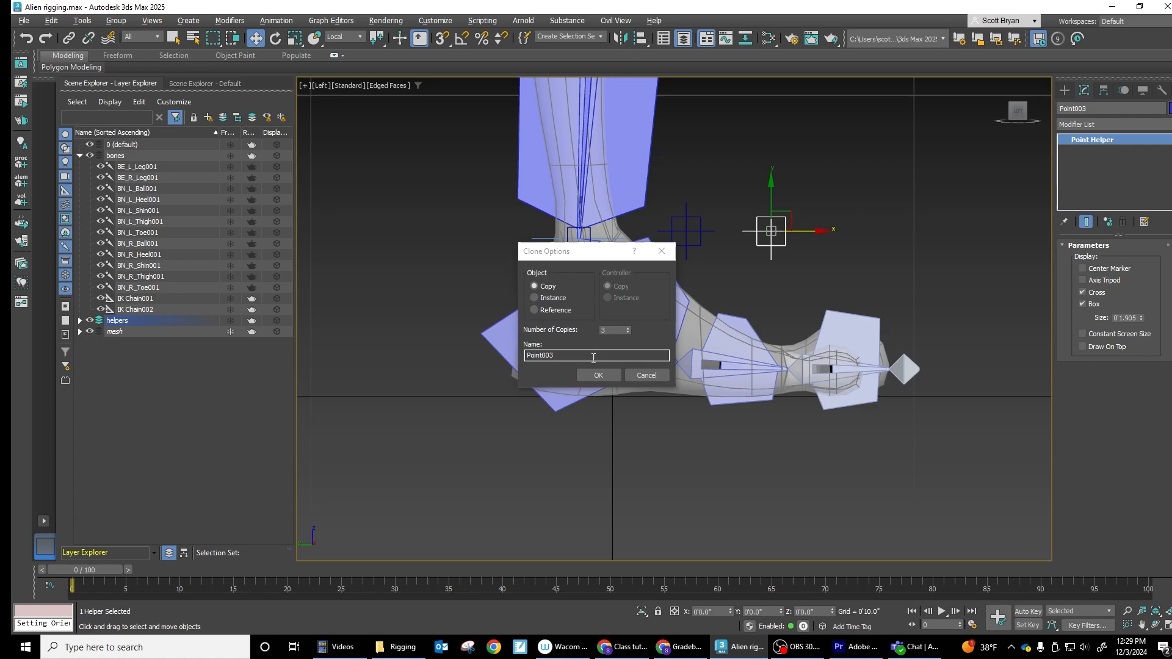
{"action": "left_click", "coordinate": [646, 375]}
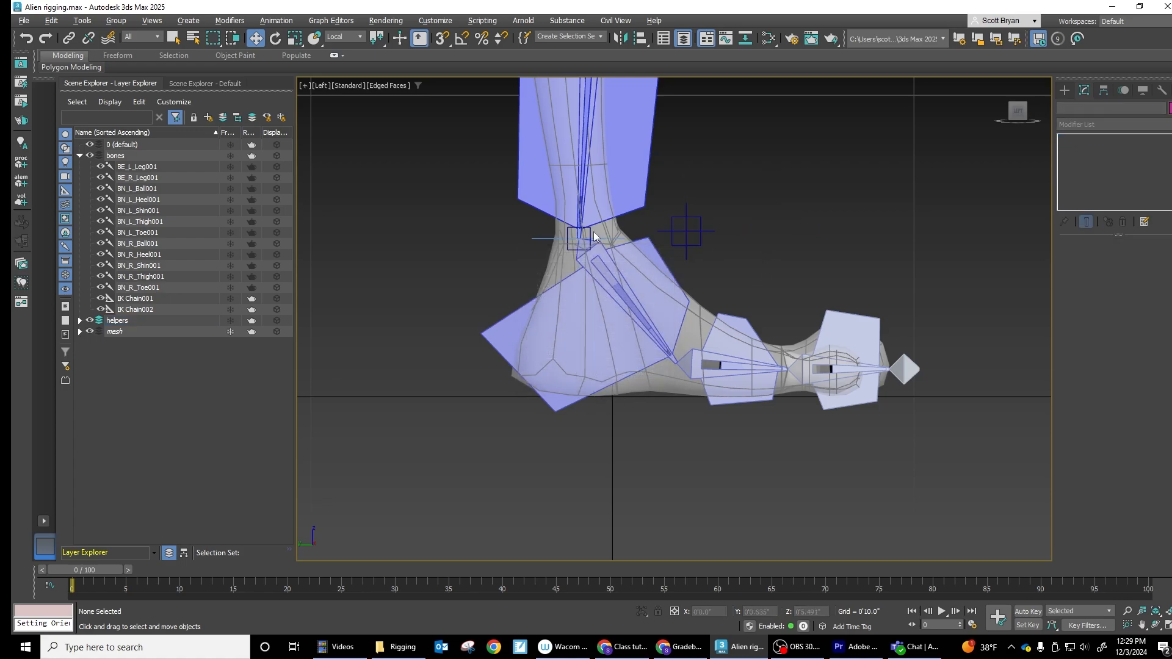
Step: Move IK Chain001 and IK Chain002 from the bones layer into the helpers layer
{"action": "left_click", "coordinate": [541, 238]}
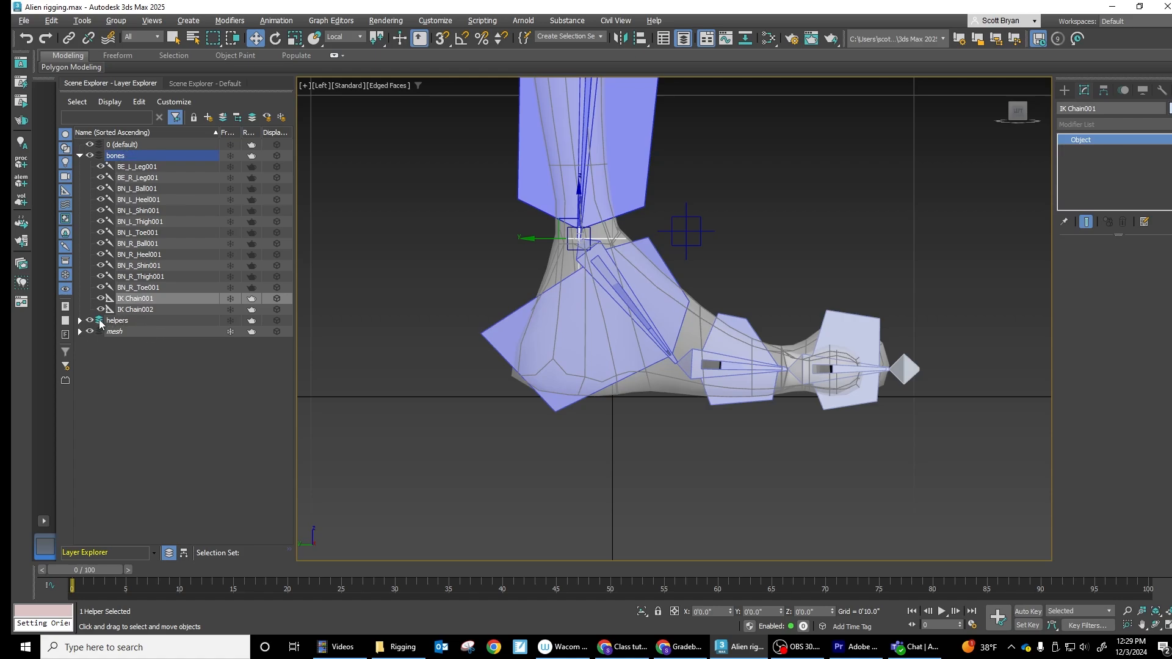
{"action": "left_click", "coordinate": [80, 321]}
{"action": "left_click", "coordinate": [79, 321]}
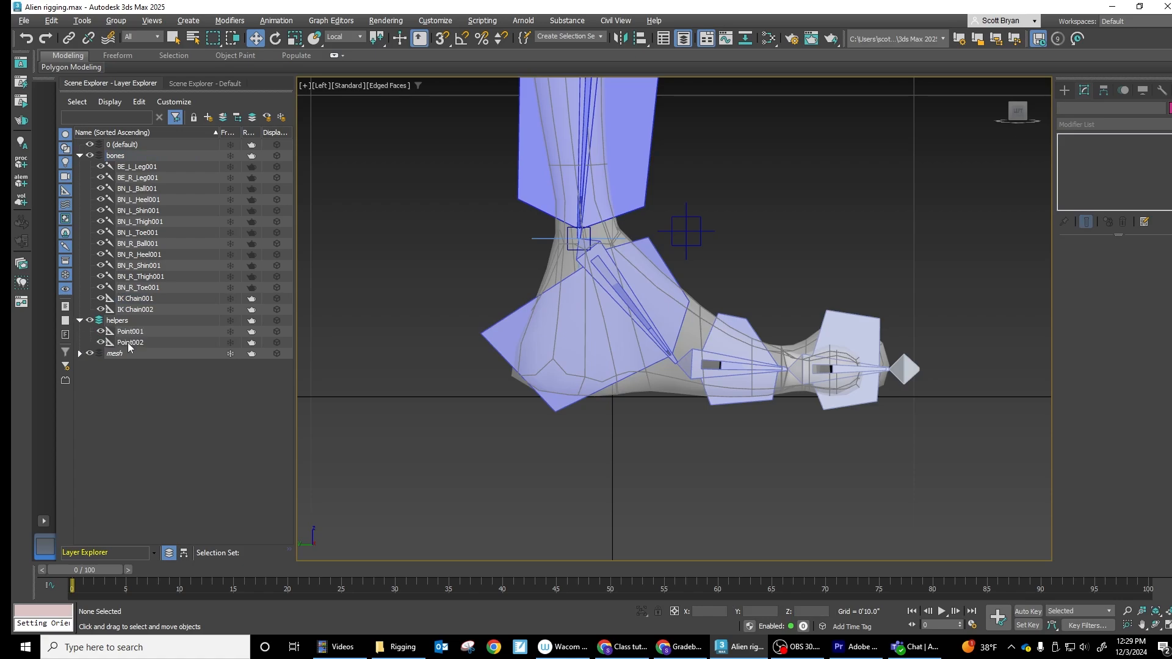
{"action": "left_click_drag", "start_coordinate": [134, 298], "coordinate": [116, 320]}
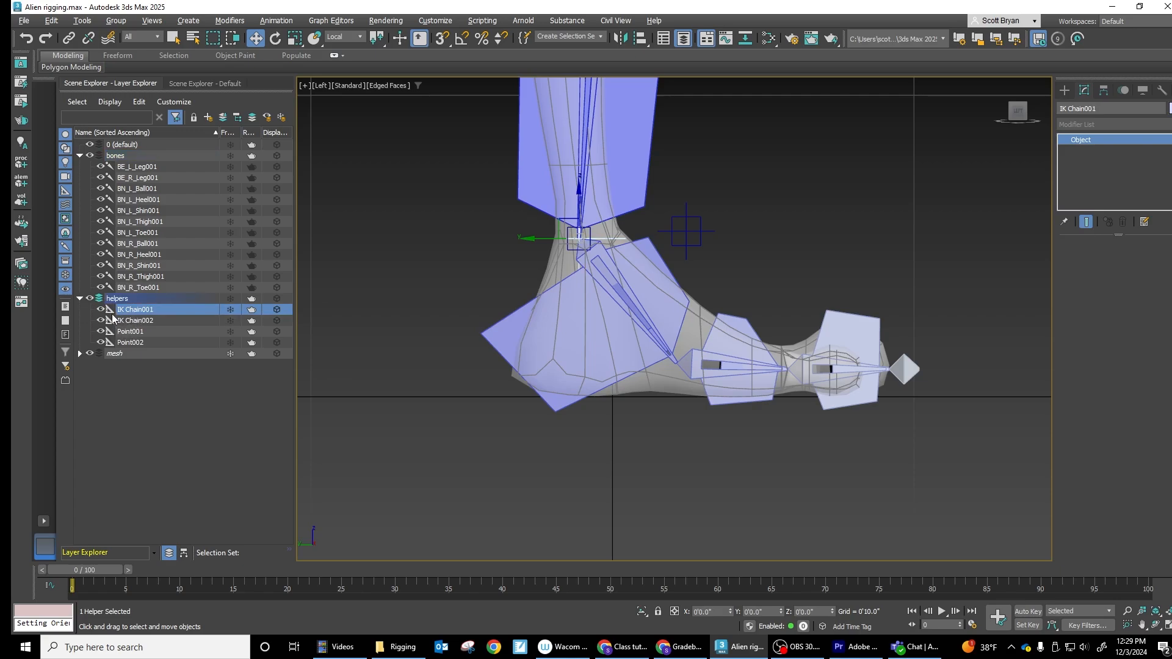
Step: Rename IK Chain001 to IK_L_Leg001
{"action": "left_click", "coordinate": [152, 310]}
{"action": "left_click", "coordinate": [151, 310]}
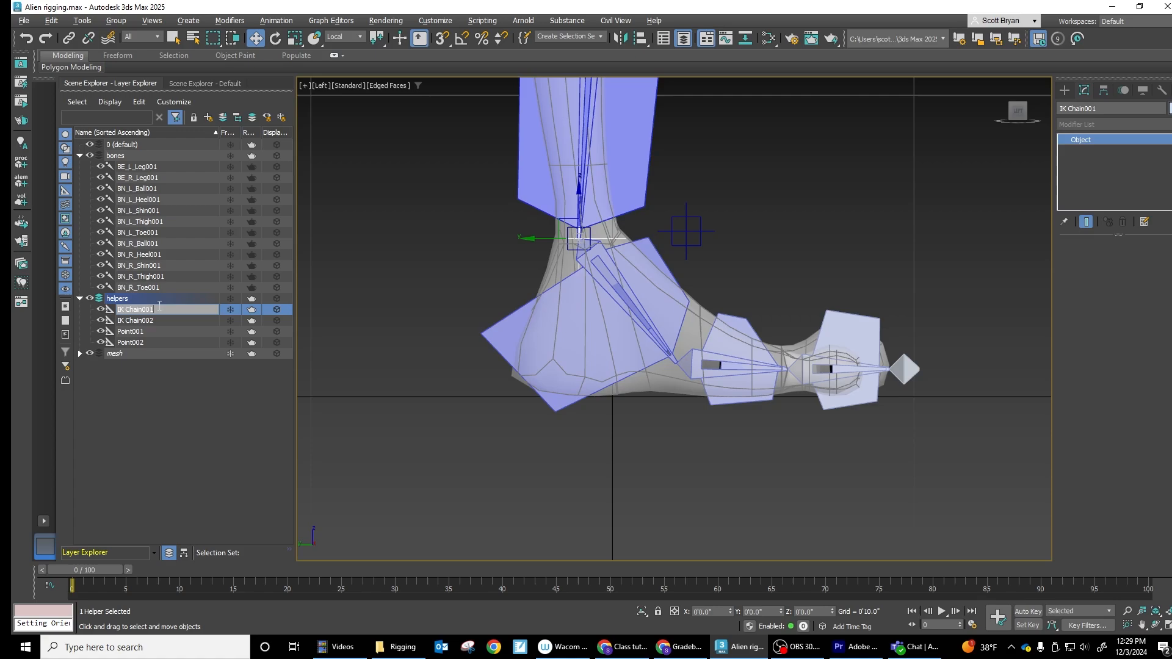
{"action": "left_click_drag", "start_coordinate": [154, 312], "coordinate": [126, 313]}
{"action": "key", "text": "BackSpace"}
{"action": "middle_click_drag", "start_coordinate": [618, 268], "coordinate": [591, 277], "text": "alt"}
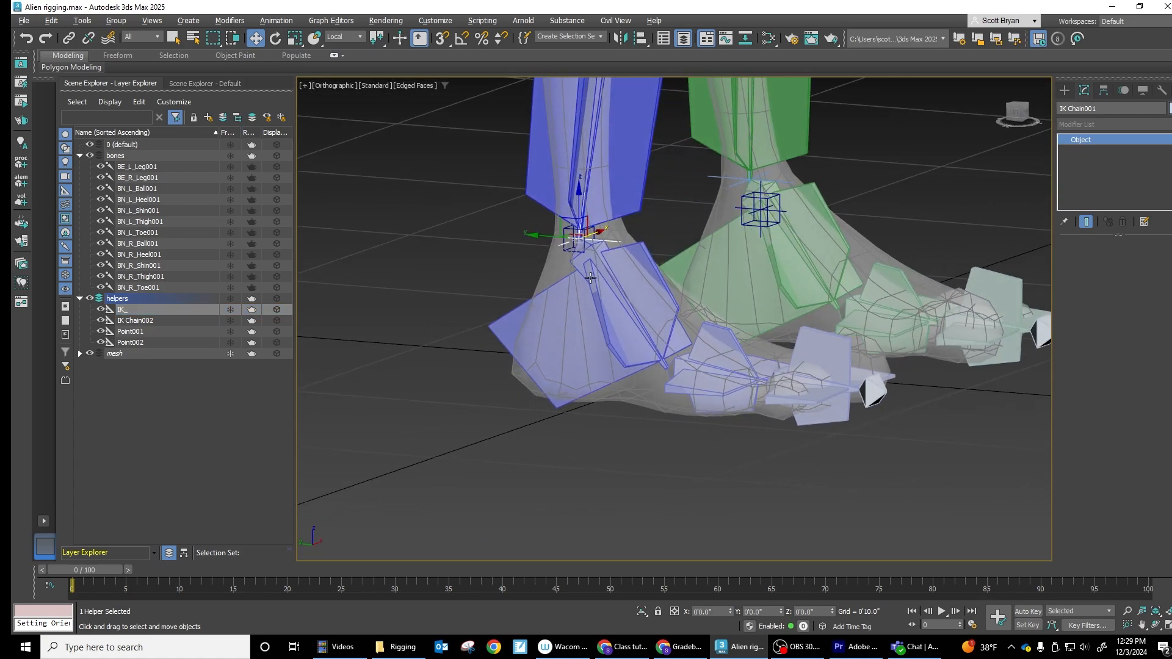
{"action": "double_click", "coordinate": [135, 309]}
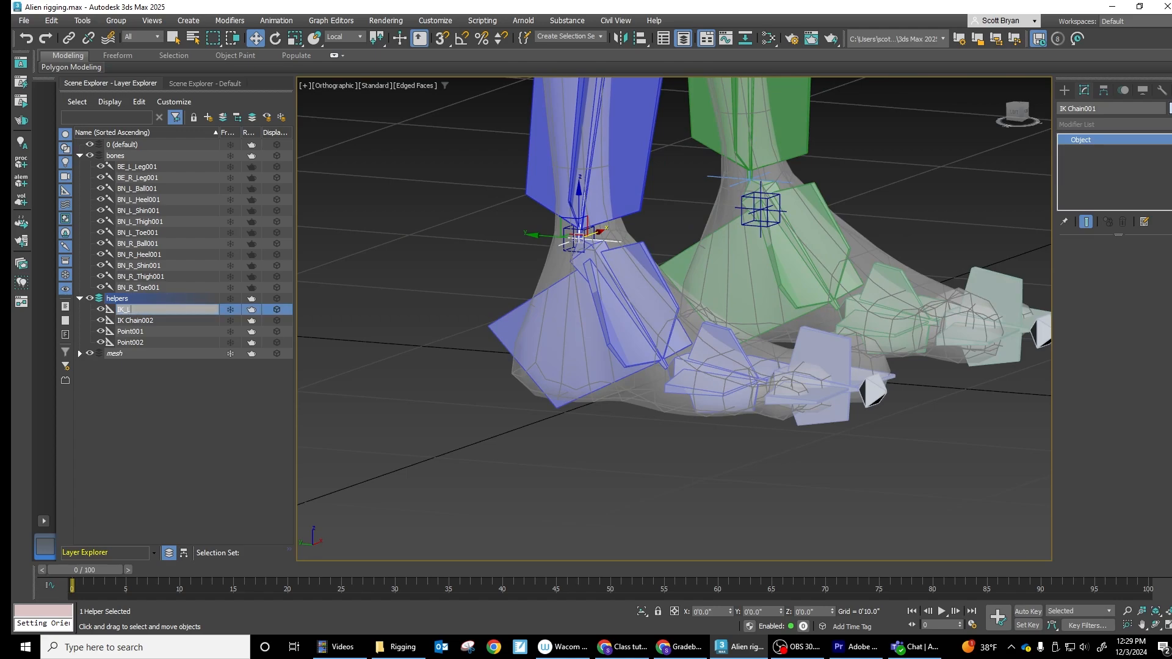
{"action": "type", "text": "L_Leg001"}
Step: Rename IK Chain002 to IK_R_Leg001
{"action": "left_click", "coordinate": [151, 318]}
{"action": "left_click", "coordinate": [145, 318]}
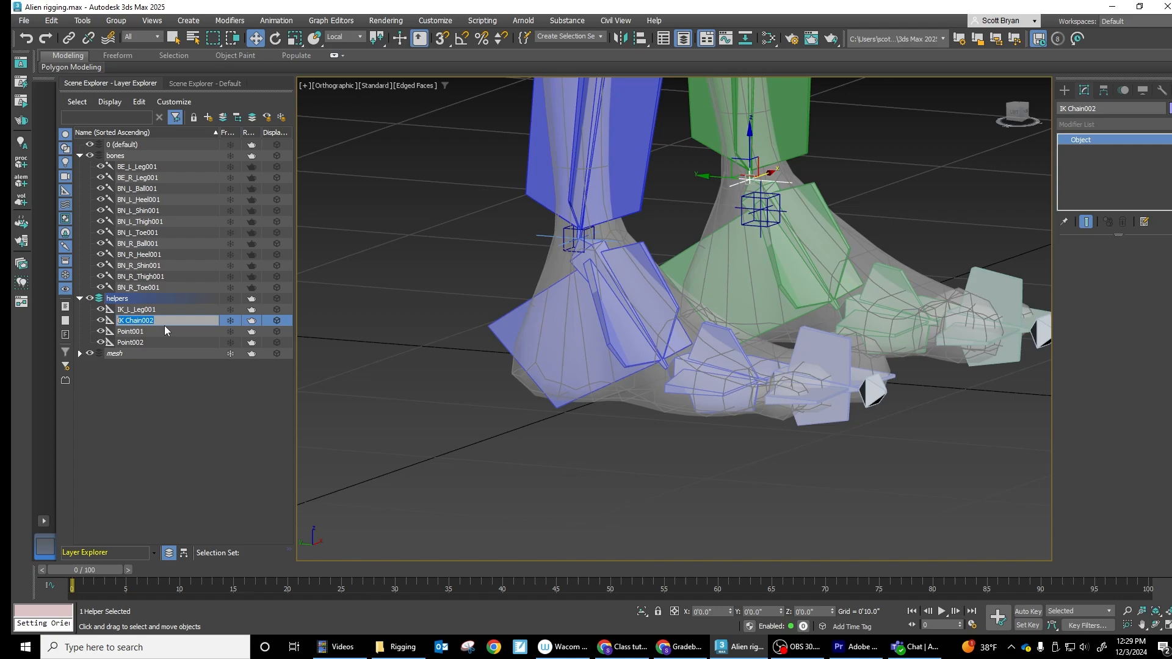
{"action": "left_click_drag", "start_coordinate": [163, 320], "coordinate": [125, 326]}
{"action": "type", "text": "_R_Leg001"}
{"action": "left_click", "coordinate": [164, 414]}
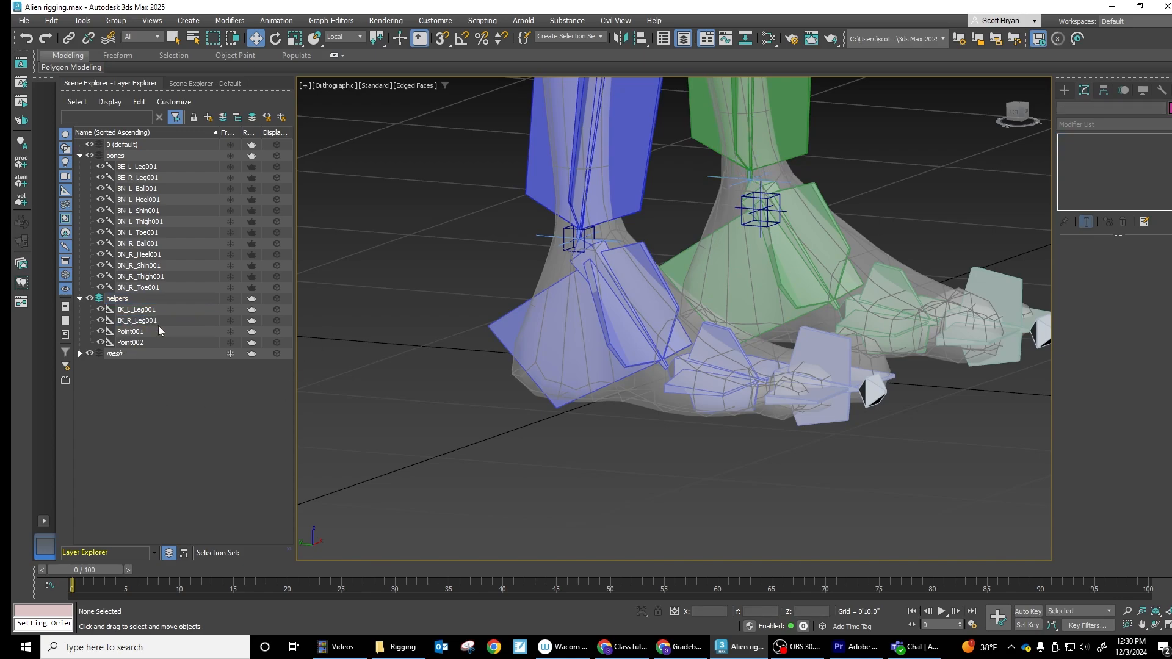
Step: Test the left ankle's Point001 helper by moving it up and down, undoing each move
{"action": "left_click", "coordinate": [567, 228]}
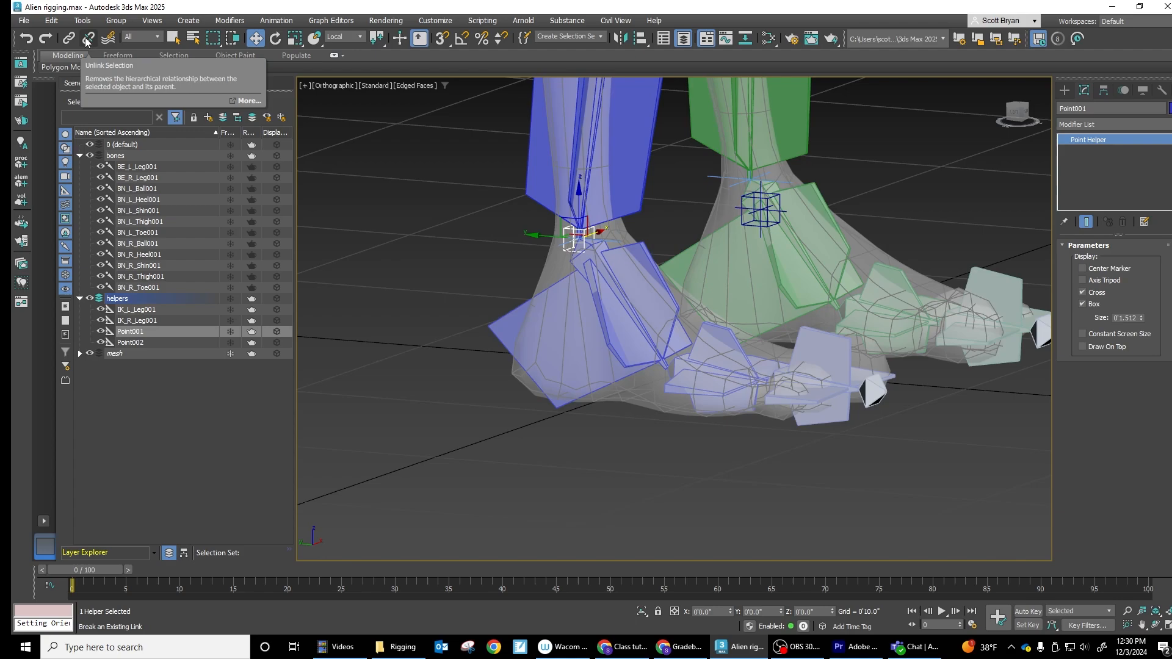
{"action": "left_click", "coordinate": [528, 276]}
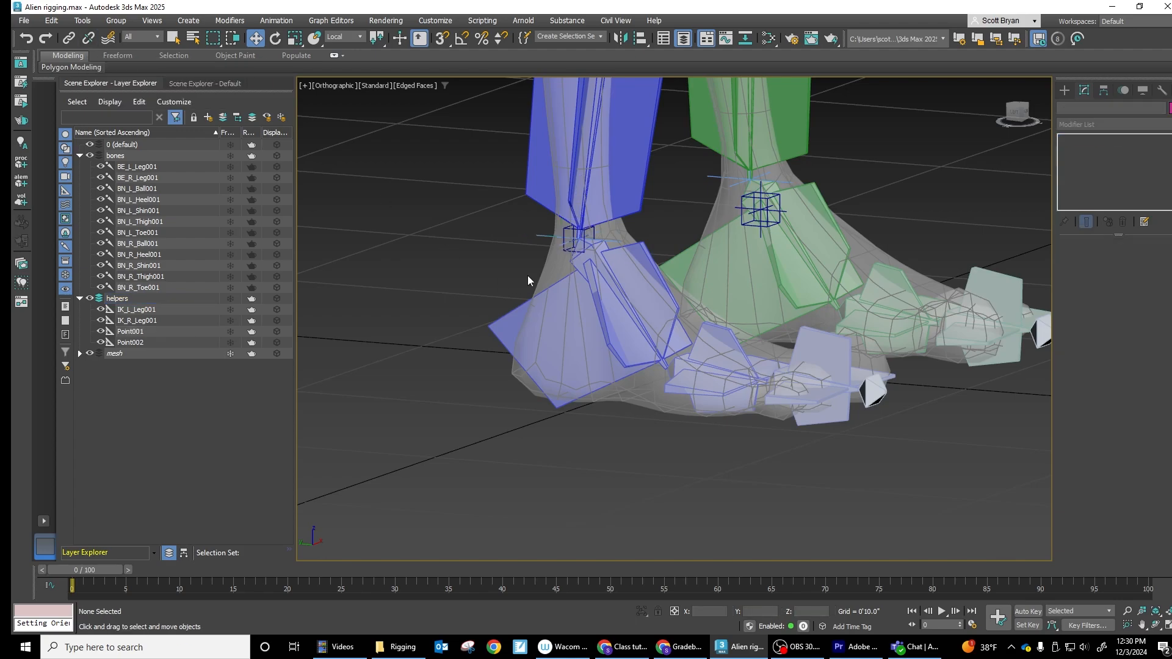
{"action": "left_click", "coordinate": [576, 233]}
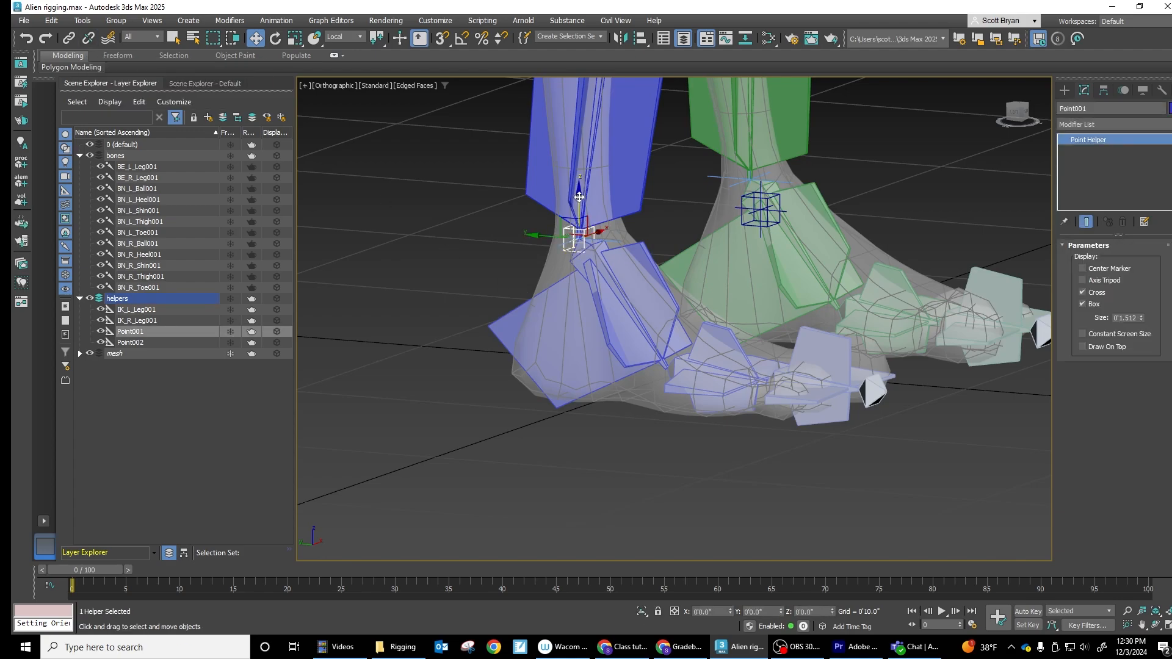
{"action": "left_click_drag", "start_coordinate": [579, 196], "coordinate": [579, 158]}
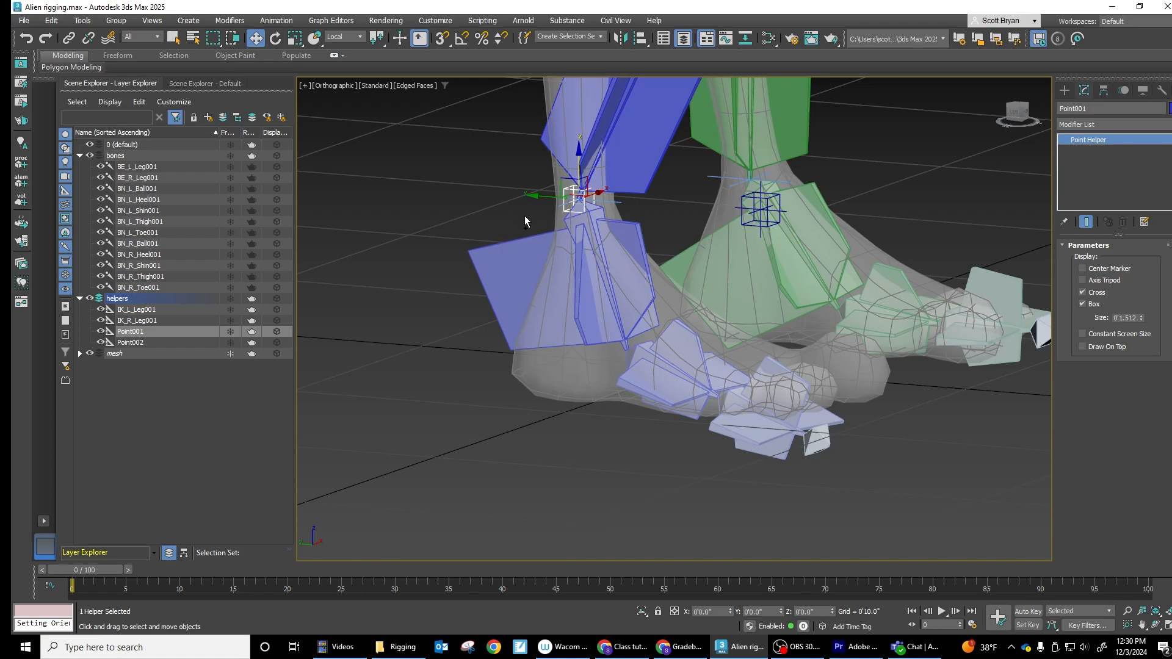
{"action": "key", "text": "ctrl+z"}
{"action": "left_click", "coordinate": [524, 246]}
{"action": "scroll", "coordinate": [561, 227], "scroll_direction": "up", "scroll_amount": 3}
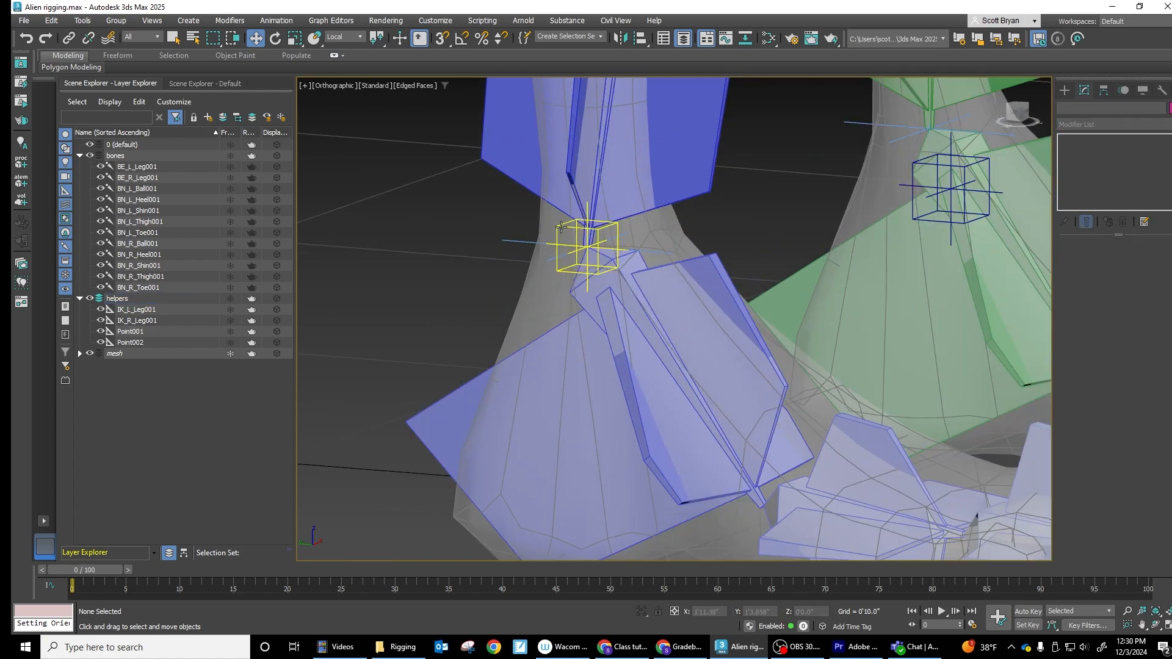
{"action": "left_click", "coordinate": [561, 227]}
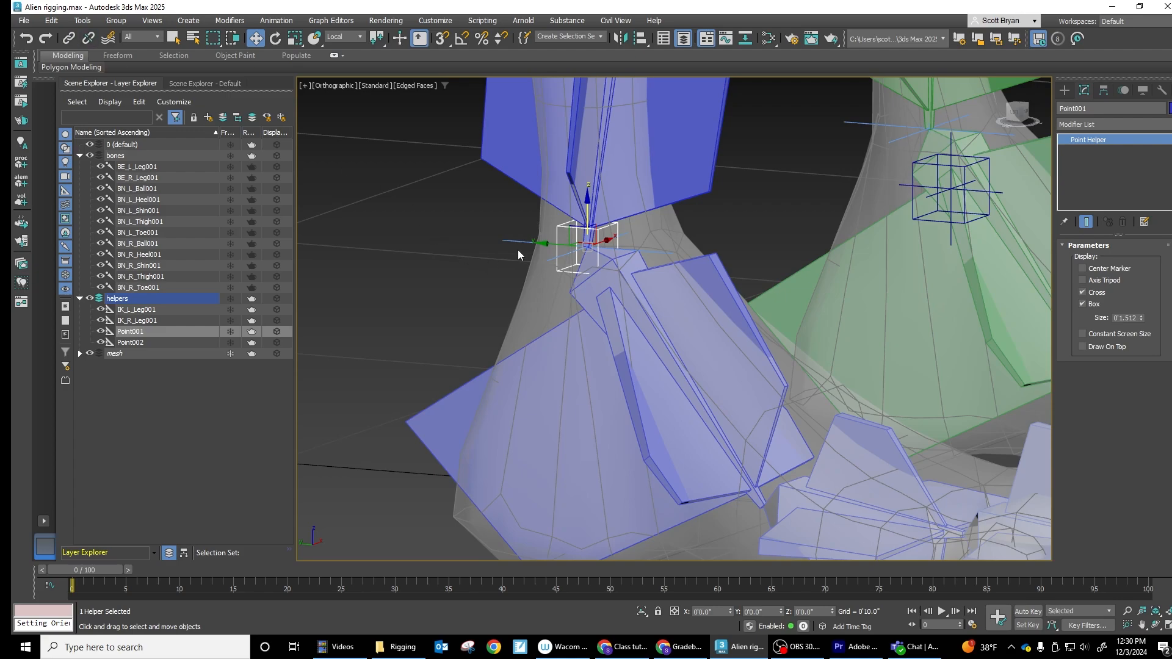
{"action": "left_click_drag", "start_coordinate": [587, 212], "coordinate": [554, 229]}
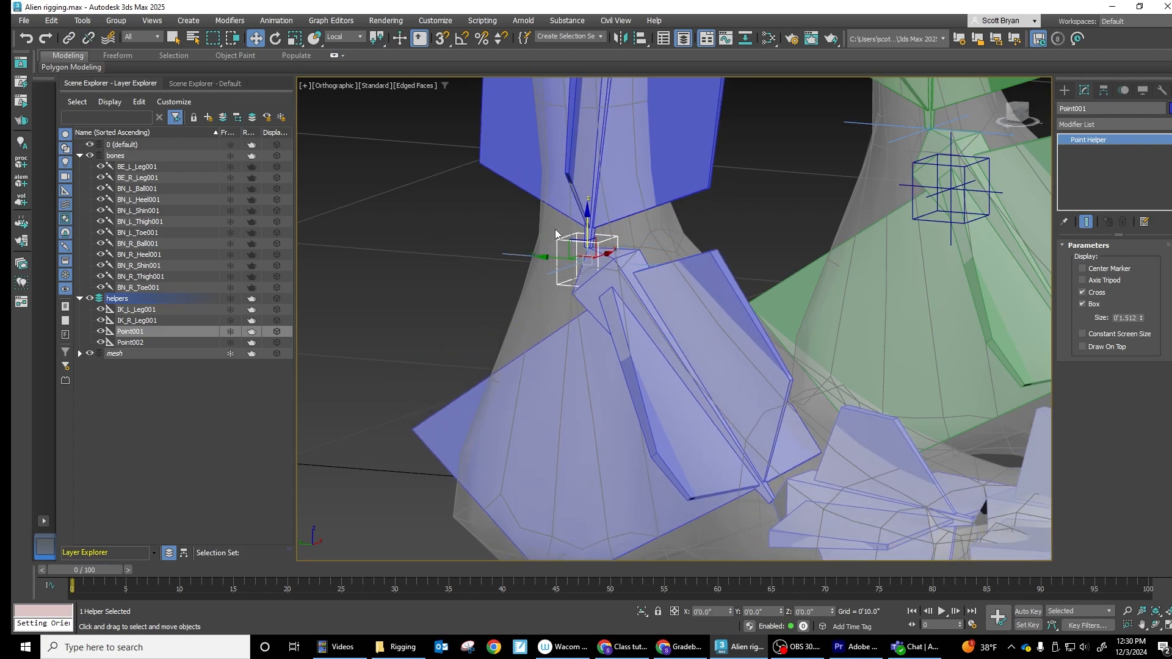
{"action": "key", "text": "ctrl+z"}
Step: Test-move the IK_L_Leg001 goal and the Point001 helper vertically for comparison, restoring their positions
{"action": "left_click", "coordinate": [518, 242]}
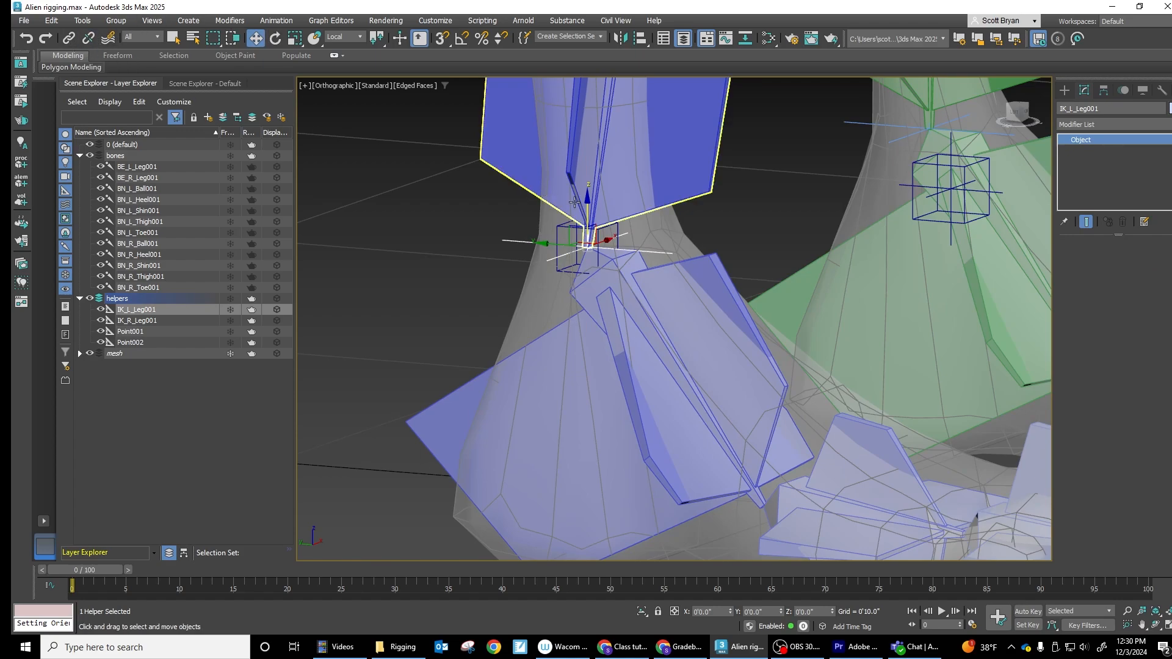
{"action": "left_click_drag", "start_coordinate": [586, 213], "coordinate": [584, 207]}
{"action": "key", "text": "ctrl+z"}
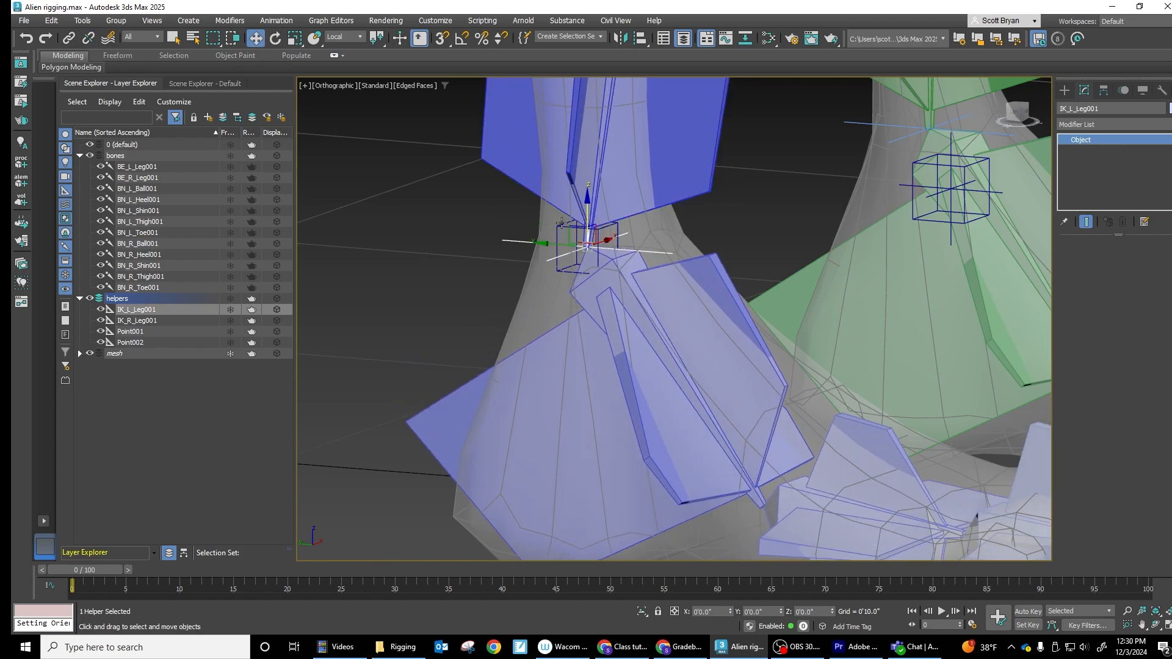
{"action": "left_click", "coordinate": [556, 234]}
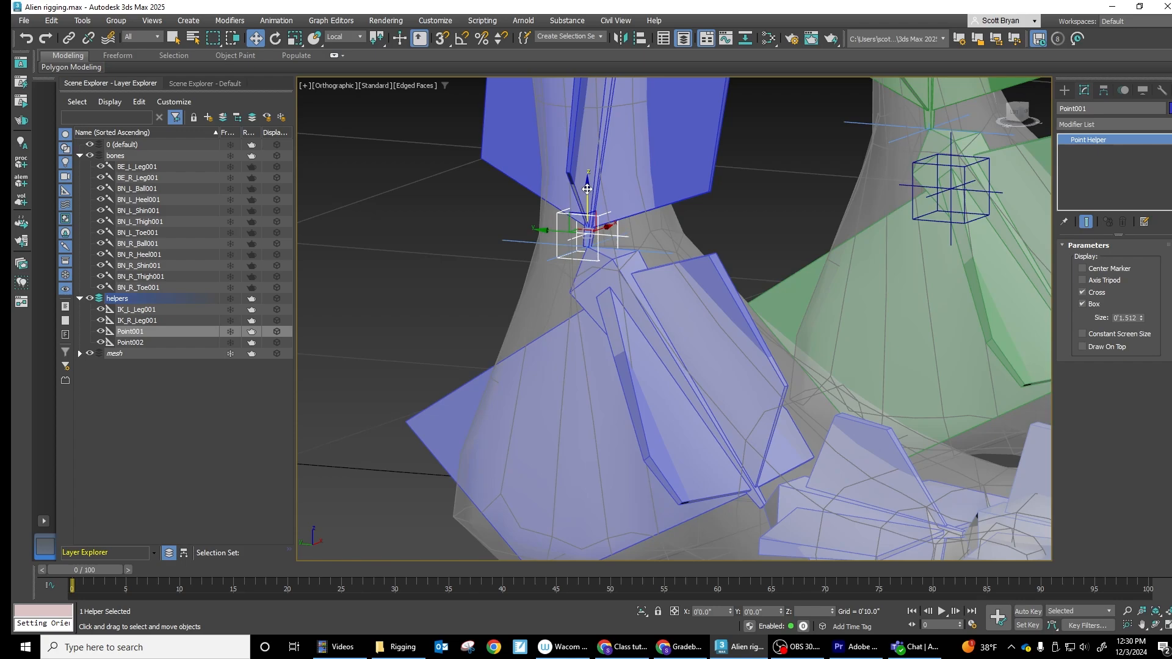
{"action": "scroll", "coordinate": [529, 284], "scroll_direction": "down", "scroll_amount": 2}
{"action": "middle_click_drag", "start_coordinate": [537, 288], "coordinate": [475, 249]}
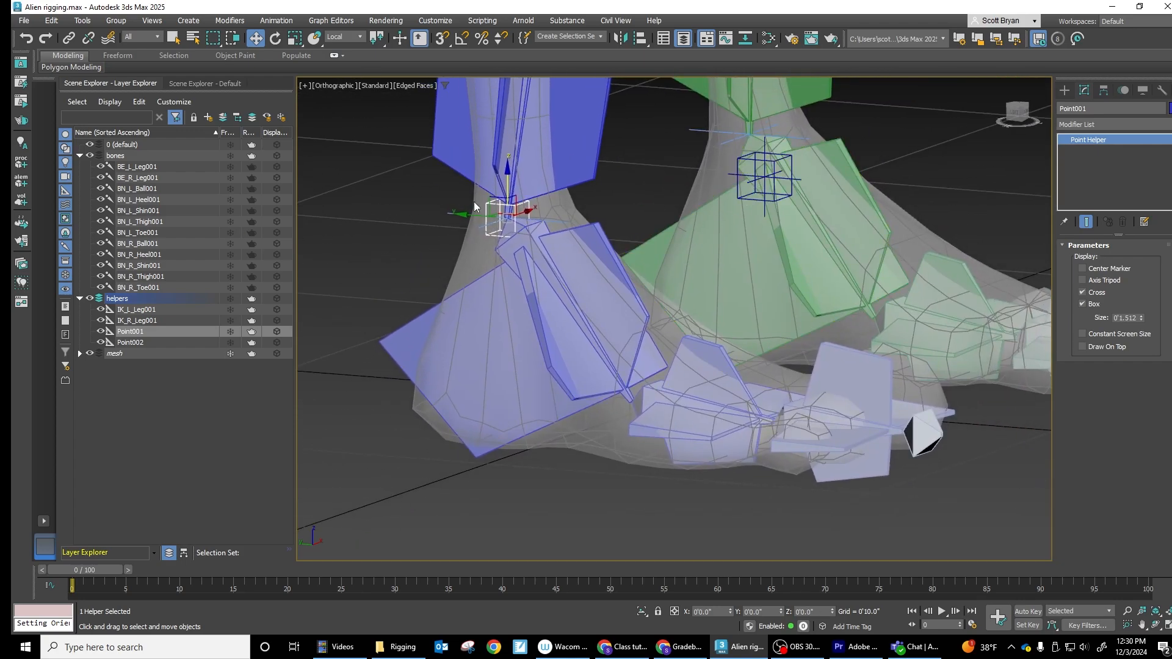
Step: Rename the left ankle's Point001 helper to PtCtrl_L_IK01
{"action": "left_click", "coordinate": [444, 191]}
{"action": "left_click", "coordinate": [454, 212]}
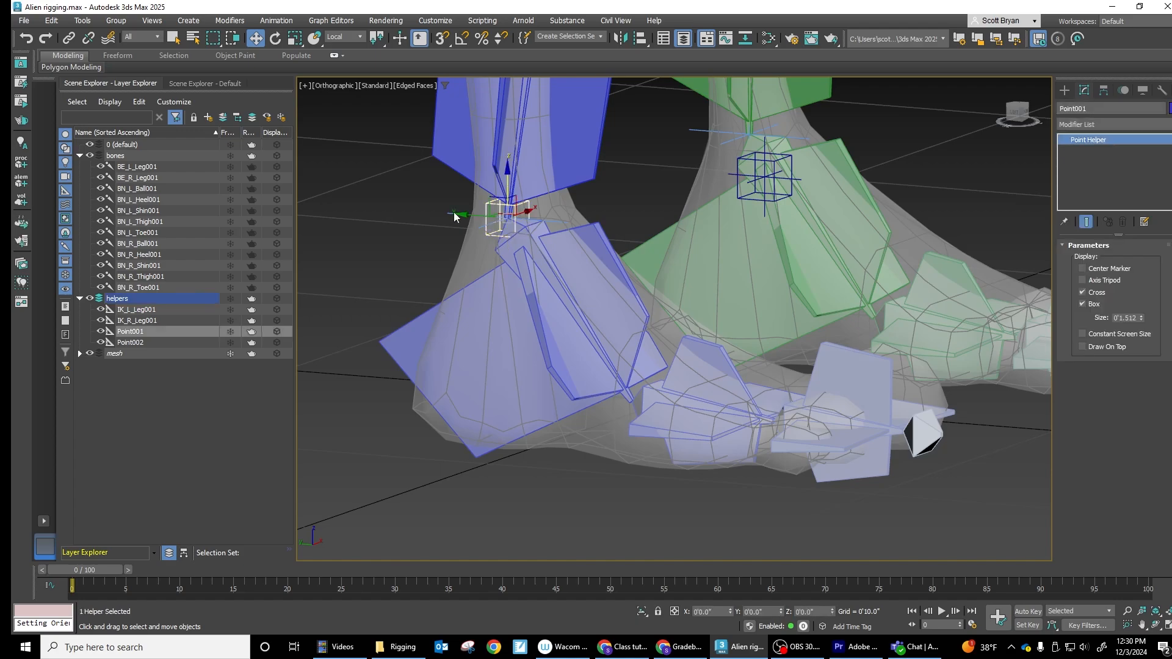
{"action": "left_click", "coordinate": [130, 333]}
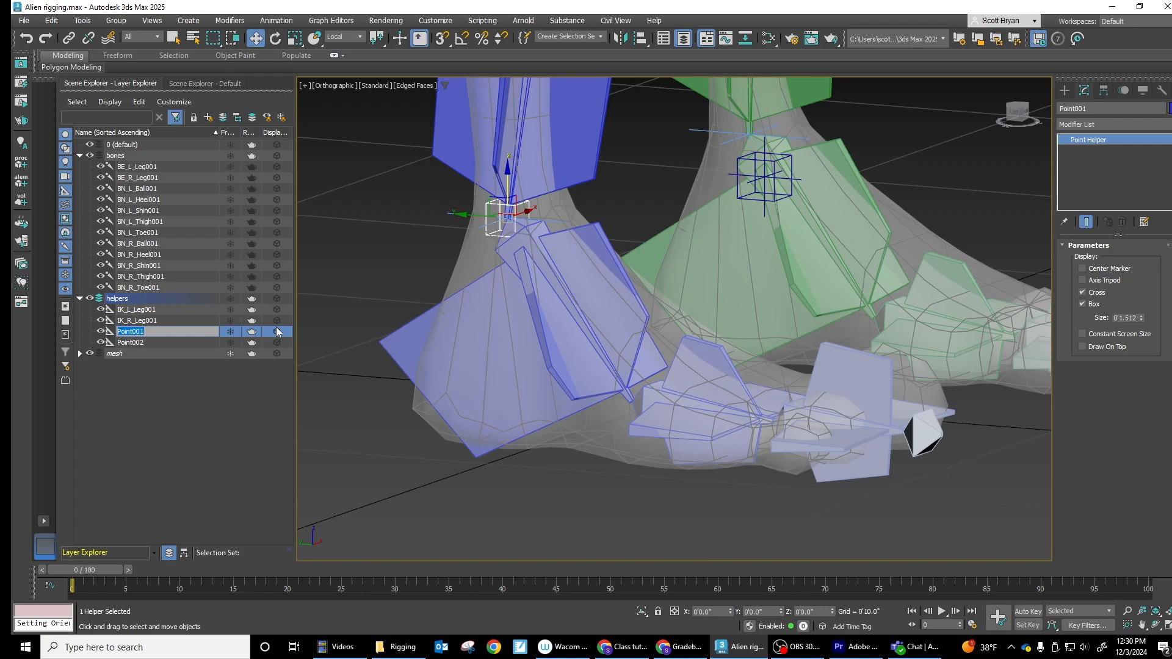
{"action": "type", "text": "PtCtrl_L_I"}
{"action": "type", "text": "K01"}
{"action": "left_click", "coordinate": [152, 377]}
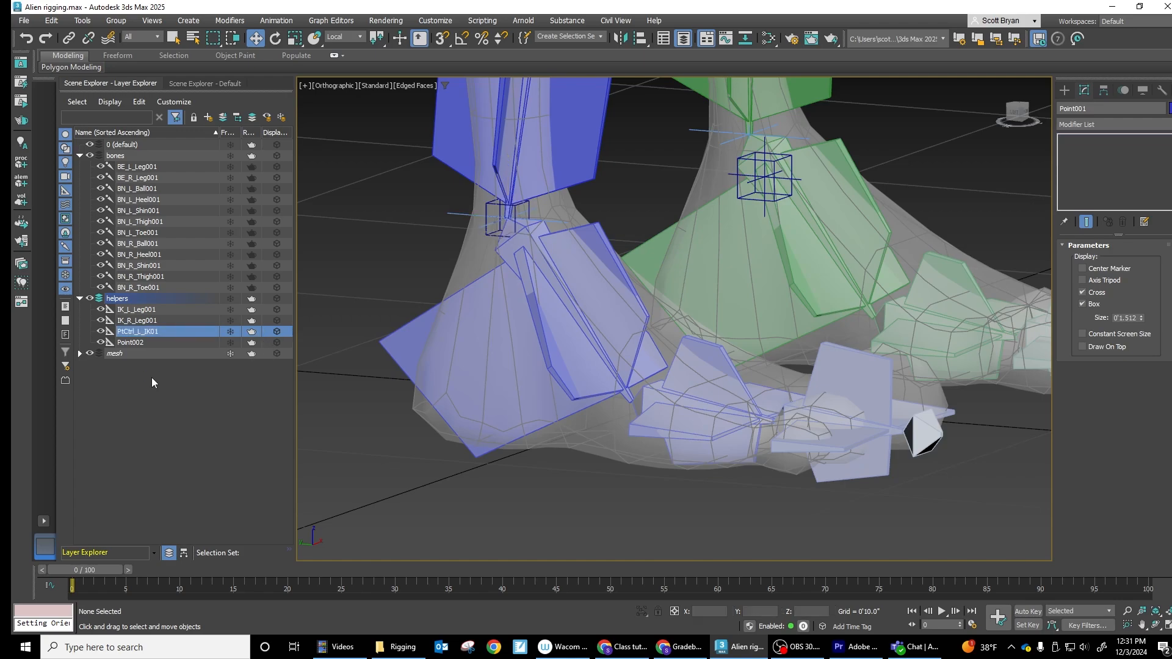
Step: Rename Point002 to PtCtrl_L_Heal01, reusing the name copied from PtCtrl_L_IK01, and select that helper in the viewport
{"action": "left_click", "coordinate": [146, 342]}
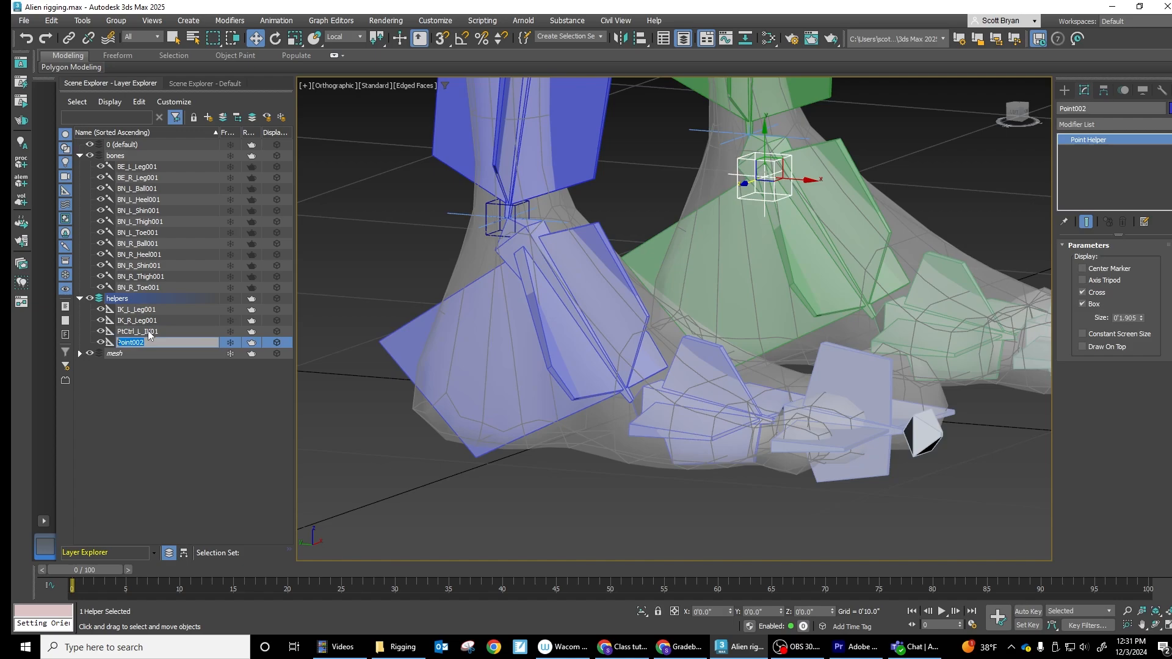
{"action": "left_click", "coordinate": [147, 331]}
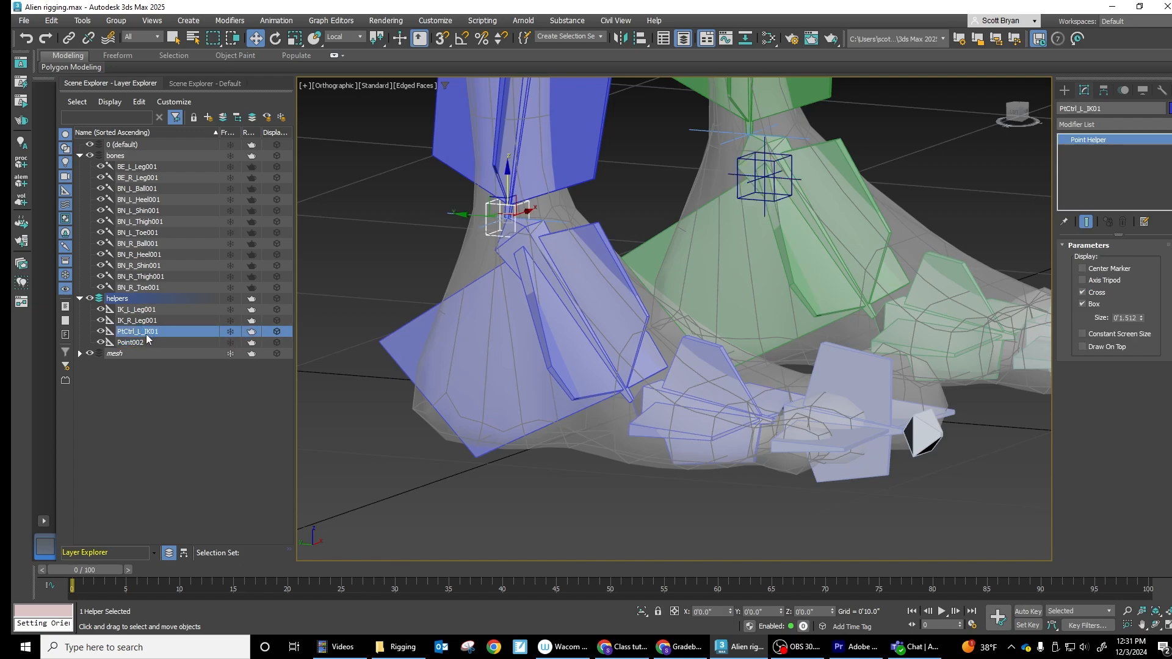
{"action": "left_click", "coordinate": [146, 333]}
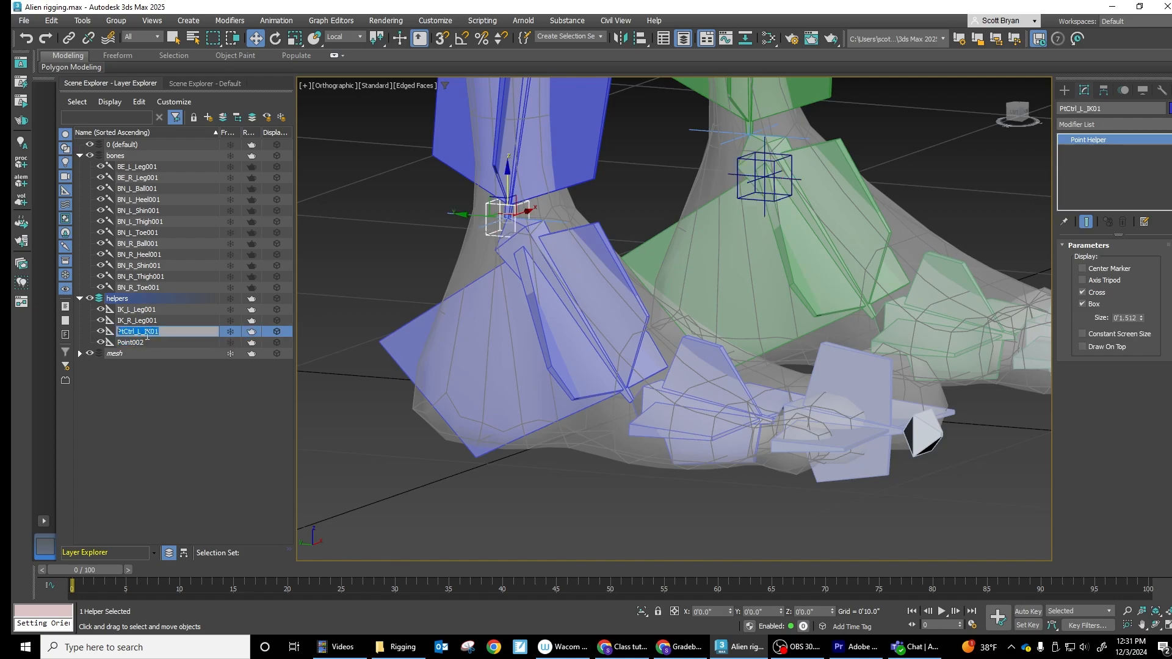
{"action": "left_click", "coordinate": [1114, 106]}
{"action": "key", "text": "ctrl+c"}
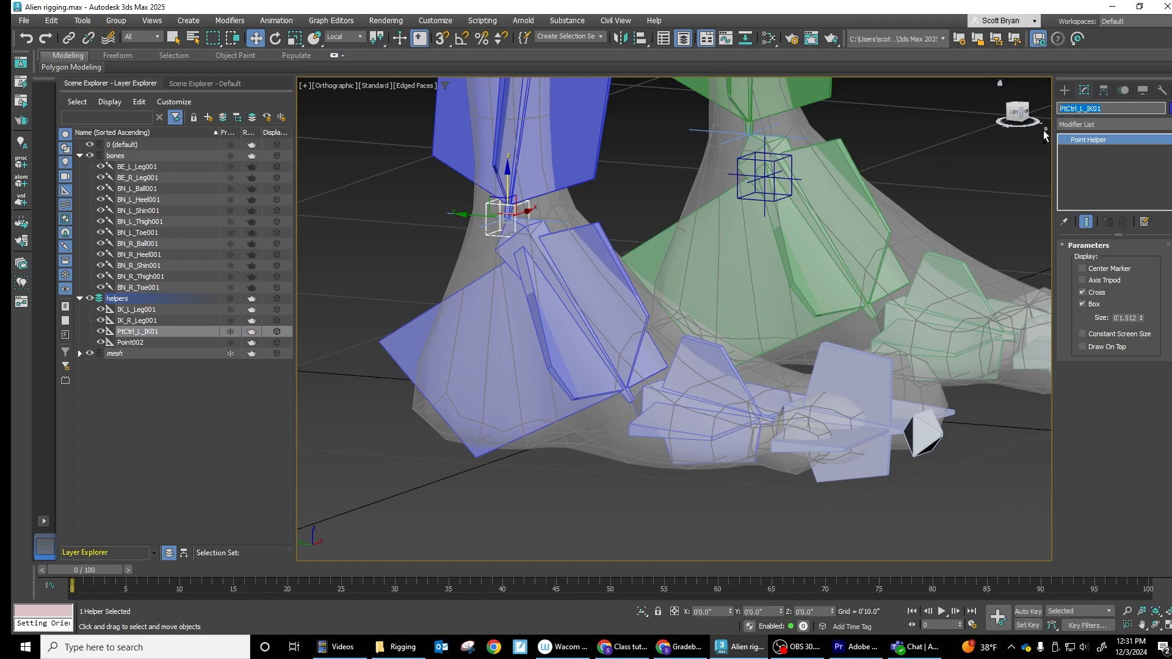
{"action": "left_click", "coordinate": [139, 344]}
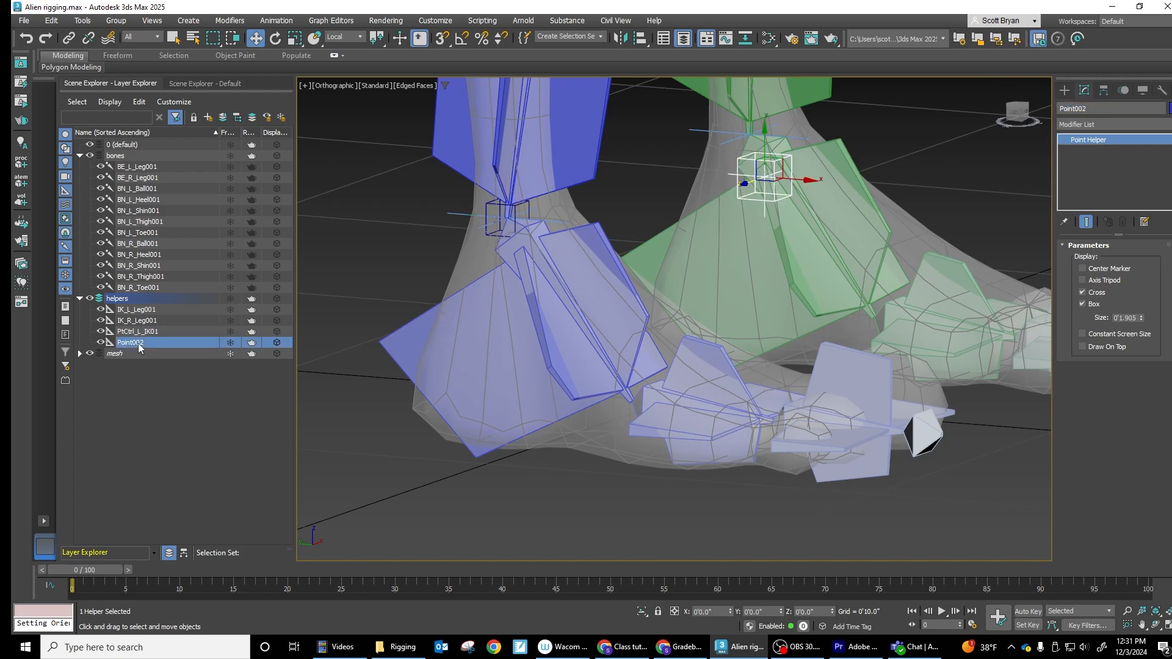
{"action": "left_click", "coordinate": [139, 344]}
{"action": "key", "text": "ctrl+v"}
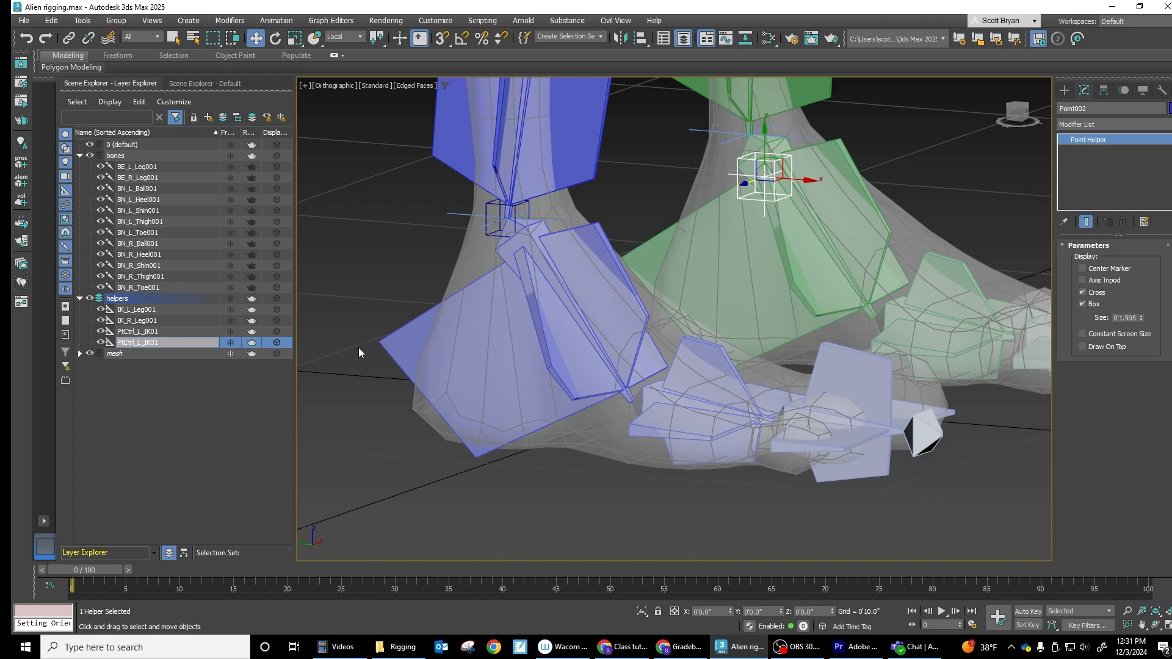
{"action": "key", "text": "BackSpace"}
{"action": "type", "text": "Heel"}
{"action": "left_click", "coordinate": [176, 398]}
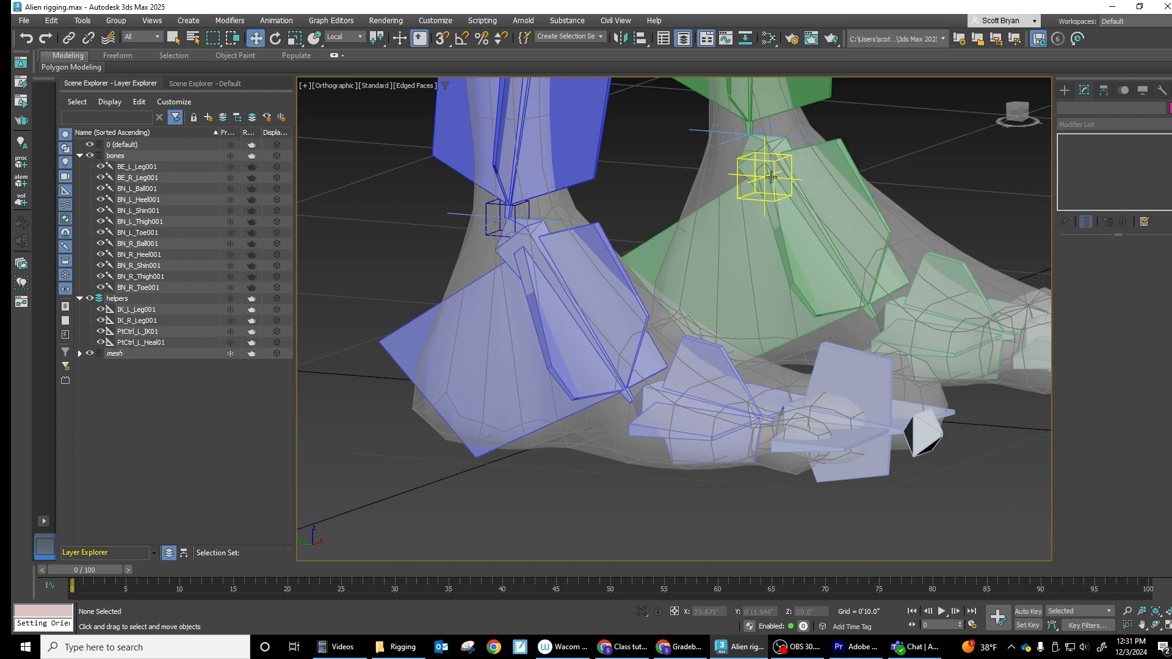
{"action": "left_click", "coordinate": [790, 173]}
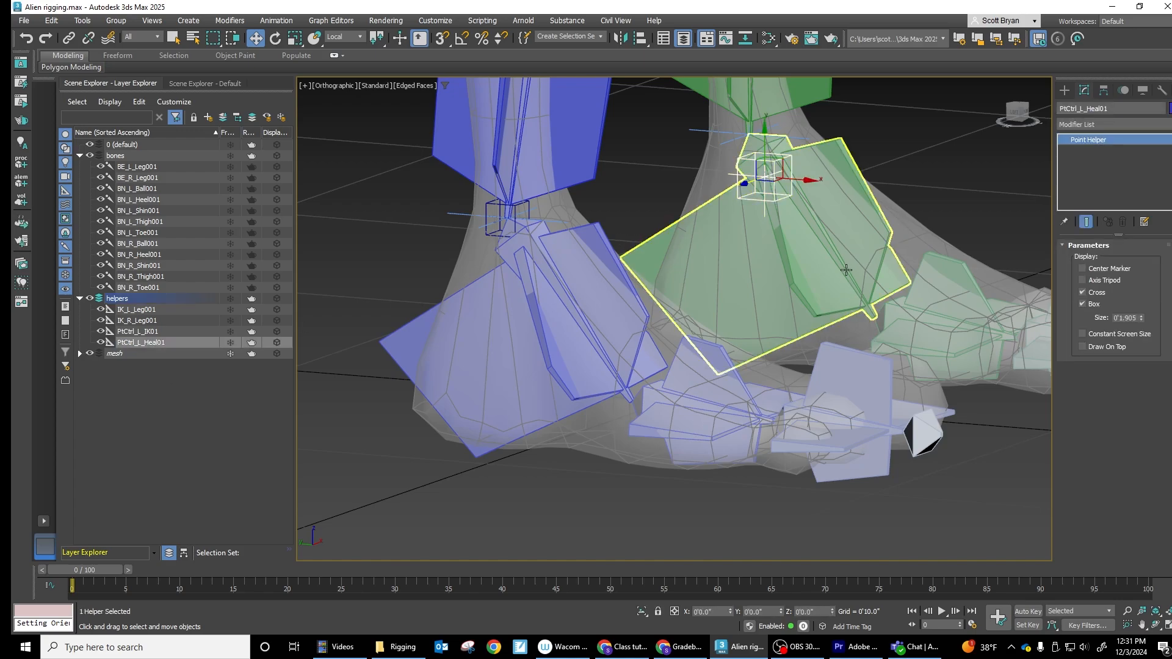
Step: In the Left view, clone PtCtrl_L_Heal01 into three independent copies, evenly spaced in a row toward the toes
{"action": "key", "text": "l"}
{"action": "scroll", "coordinate": [680, 387], "scroll_direction": "up", "scroll_amount": 5}
{"action": "middle_click_drag", "start_coordinate": [662, 355], "coordinate": [686, 318]}
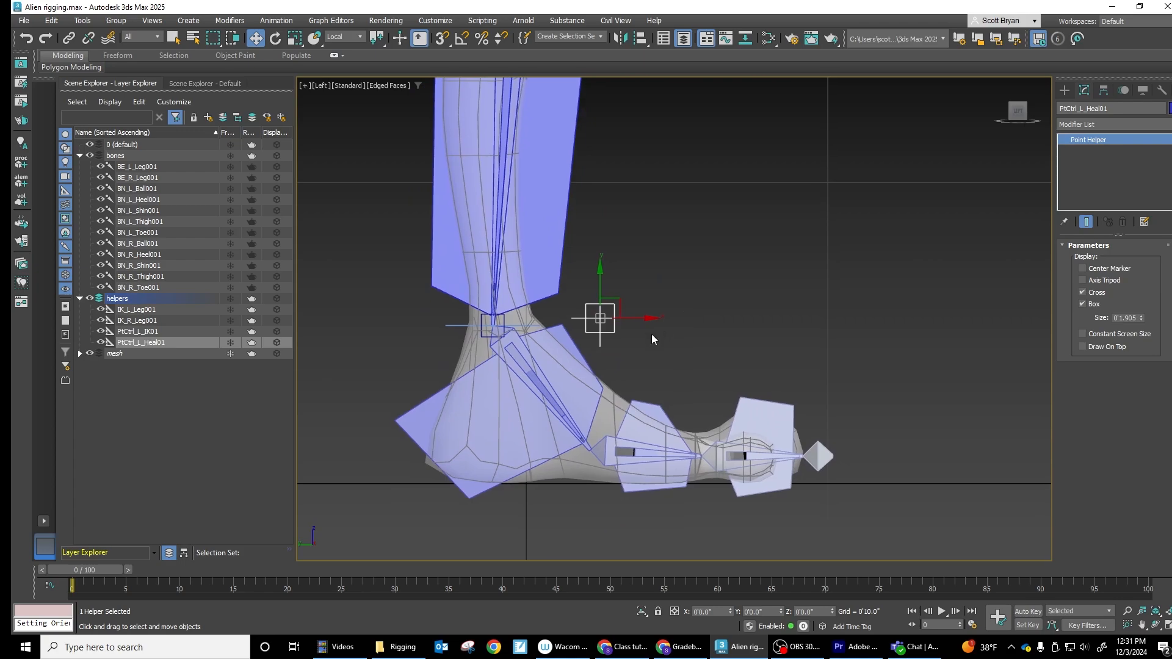
{"action": "left_click_drag", "start_coordinate": [643, 316], "coordinate": [727, 317], "text": "shift"}
{"action": "left_click", "coordinate": [581, 356]}
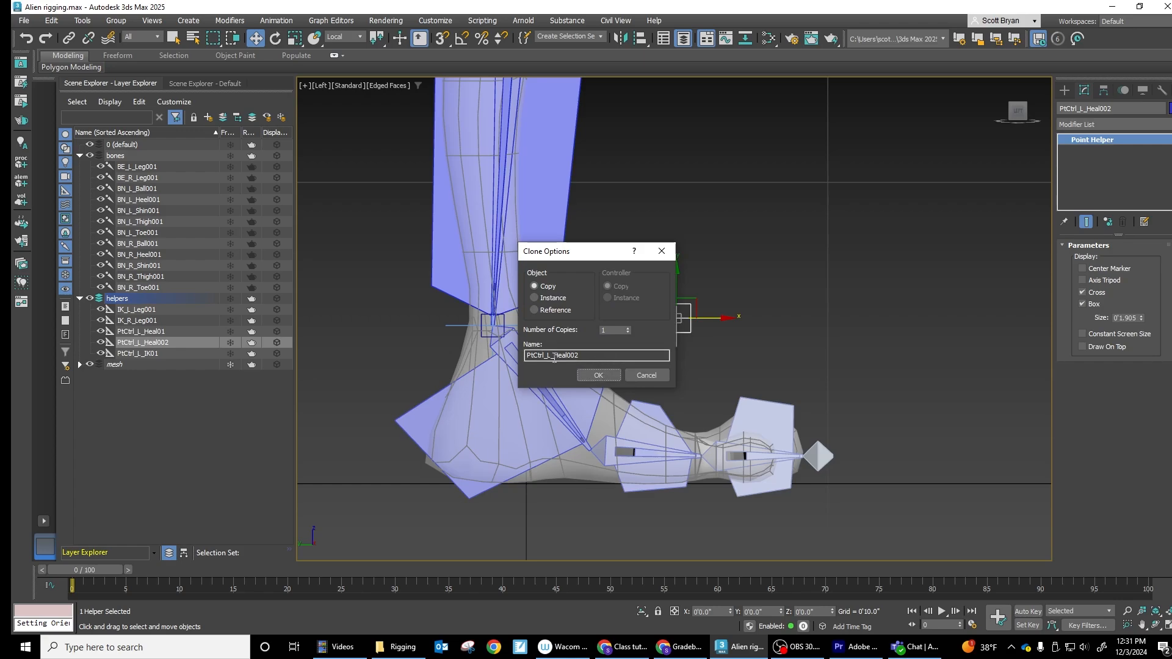
{"action": "left_click", "coordinate": [627, 327]}
{"action": "left_click", "coordinate": [627, 327]}
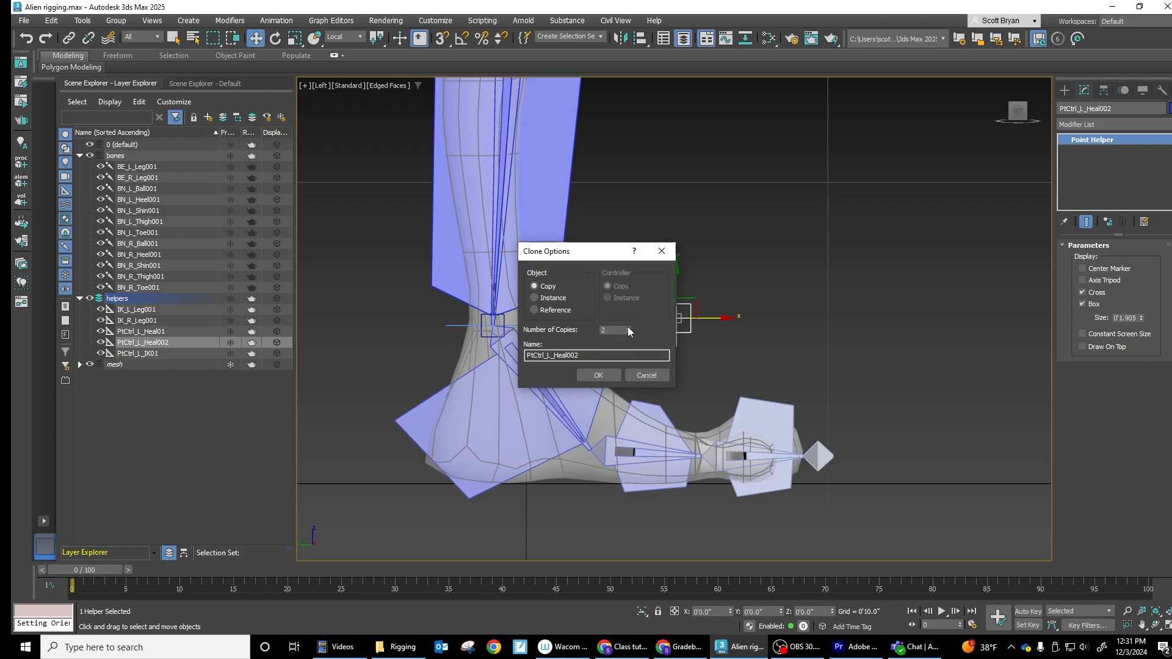
{"action": "left_click", "coordinate": [600, 374]}
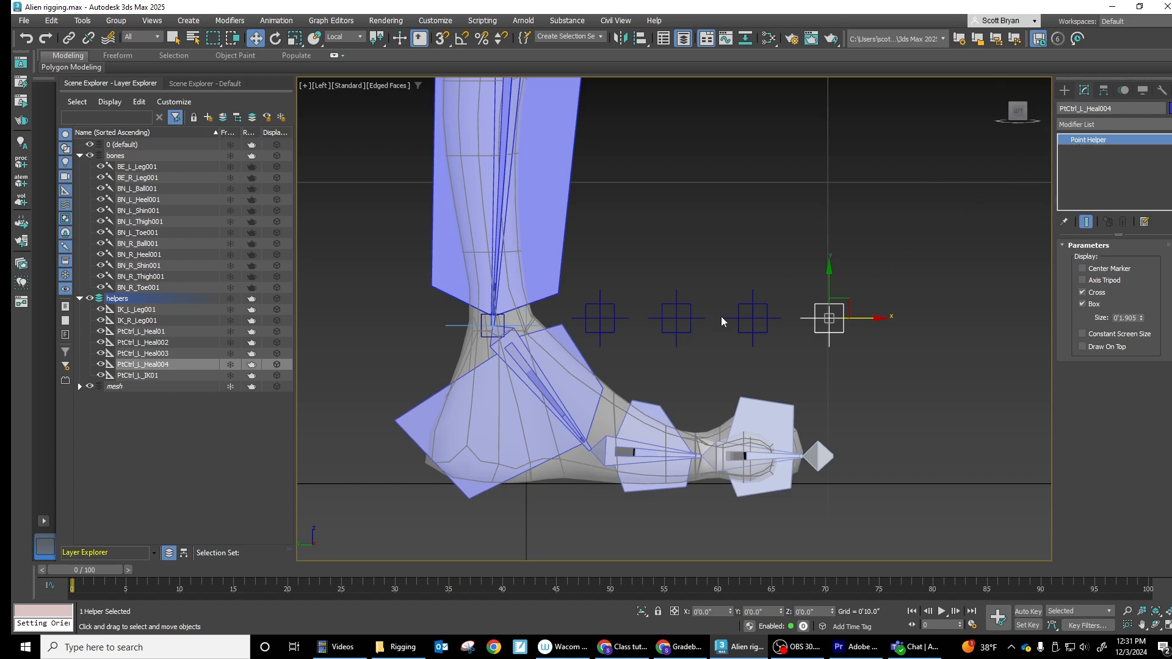
Step: Rename the first cloned helper, PtCtrl_L_Heal002, to PtCtrl_L_Ball01
{"action": "left_click", "coordinate": [604, 319]}
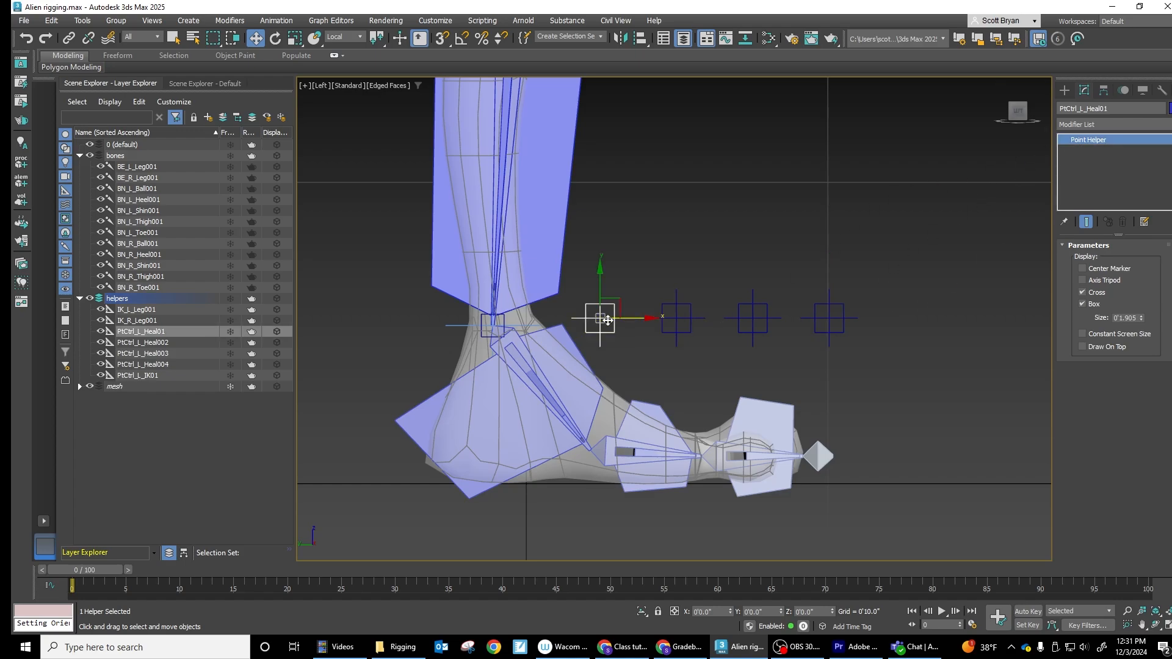
{"action": "left_click", "coordinate": [668, 318]}
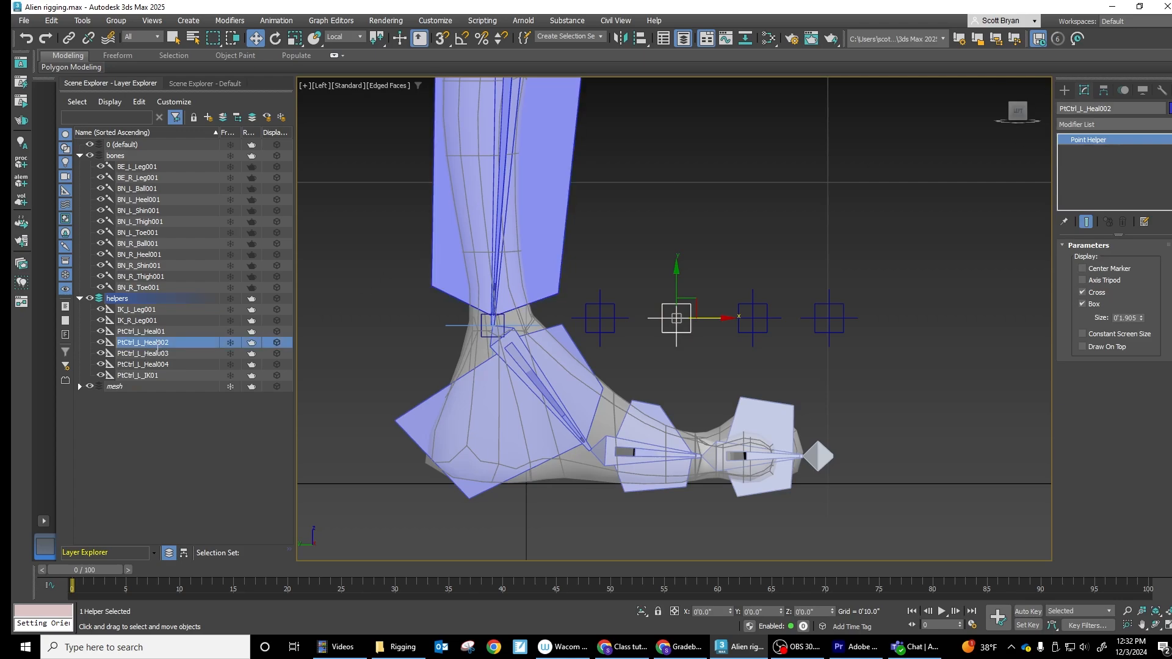
{"action": "left_click", "coordinate": [185, 339]}
{"action": "left_click_drag", "start_coordinate": [170, 342], "coordinate": [145, 342]}
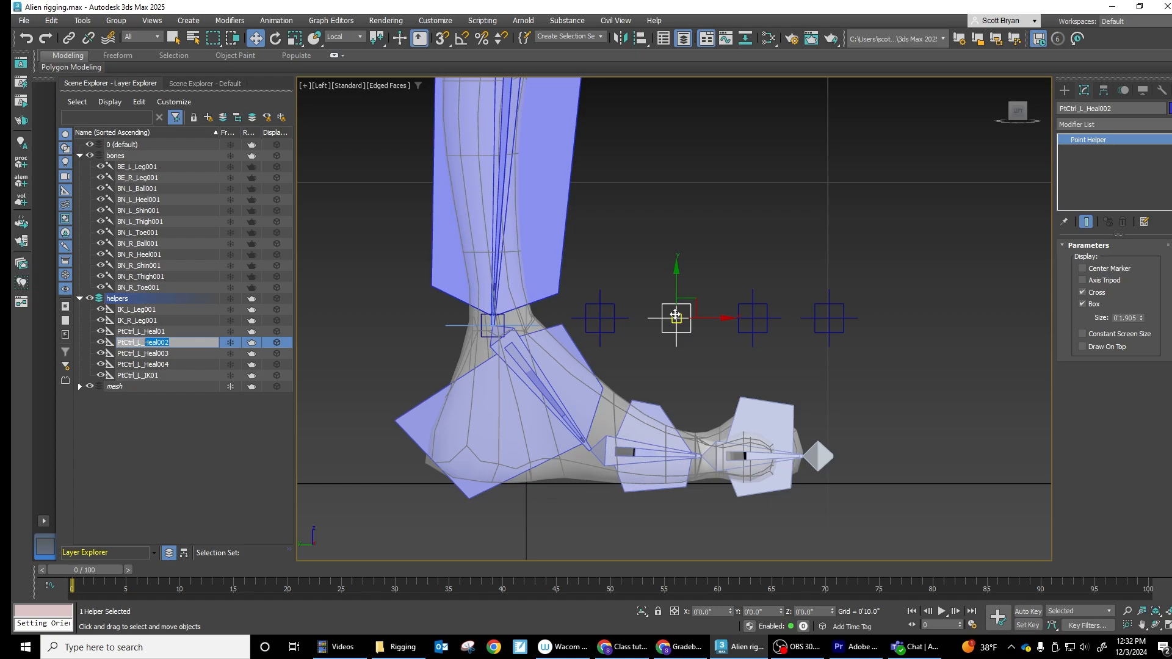
{"action": "type", "text": "Ball01"}
Step: Rename the original helper PtCtrl_L_Heal01 to PtCtrl_L_Ankle01
{"action": "left_click", "coordinate": [150, 333]}
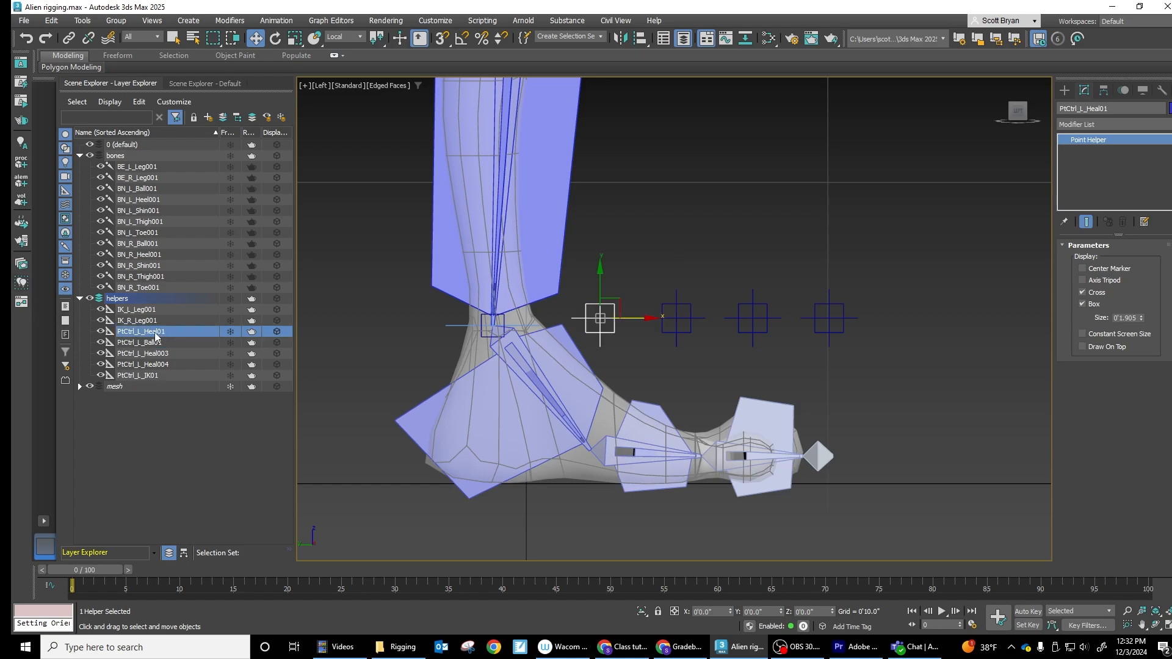
{"action": "left_click", "coordinate": [156, 334]}
{"action": "left_click", "coordinate": [158, 334]}
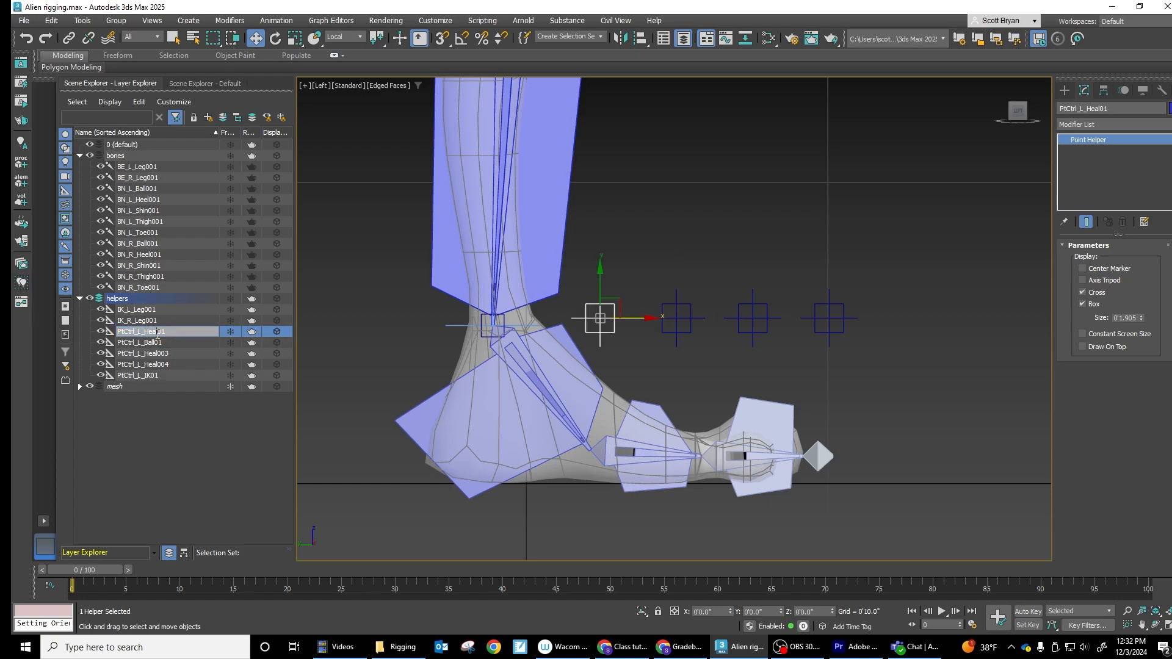
{"action": "left_click_drag", "start_coordinate": [157, 333], "coordinate": [147, 333]}
{"action": "type", "text": "Ankle"}
Step: Rename the second cloned helper, PtCtrl_L_Heal003, to PtCtrl_L_Toe001
{"action": "left_click", "coordinate": [163, 354]}
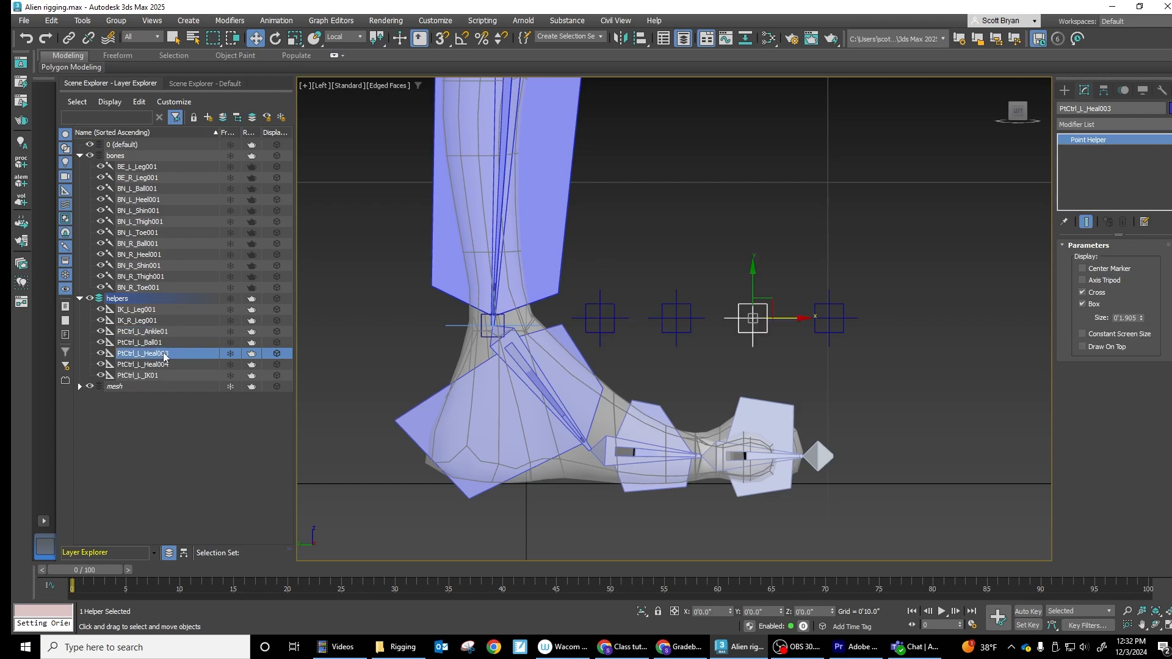
{"action": "left_click", "coordinate": [157, 356]}
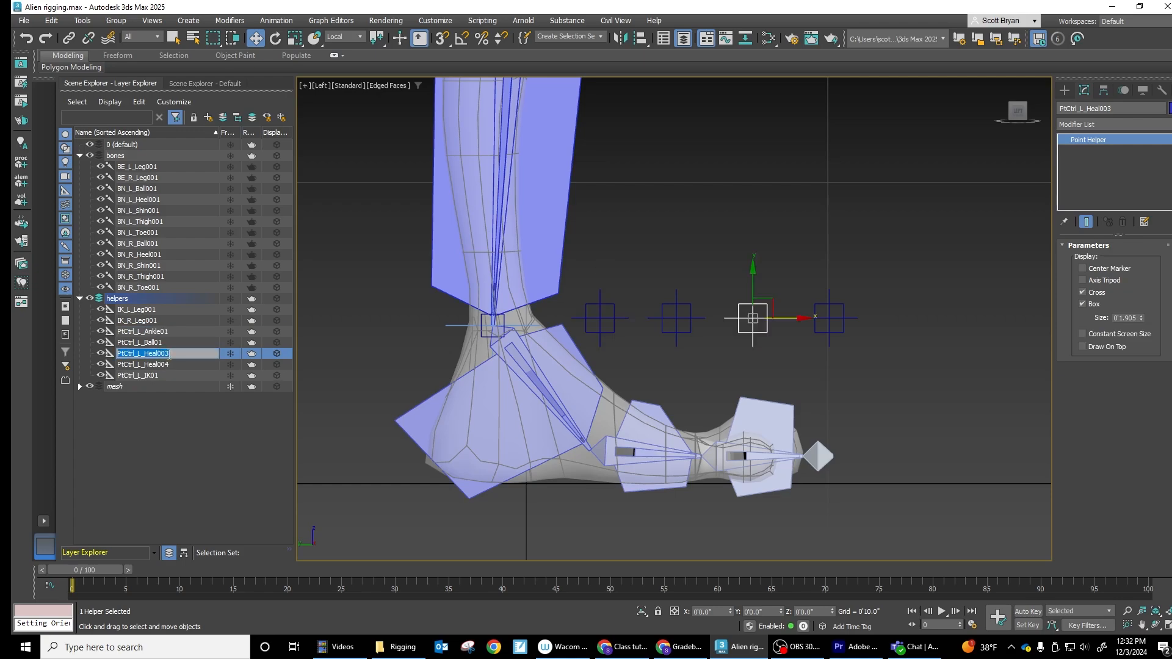
{"action": "left_click_drag", "start_coordinate": [169, 354], "coordinate": [144, 354]}
{"action": "type", "text": "To"}
Step: Extend the ball and ankle helpers' numbering to three digits, naming them PtCtrl_L_Ball001 and PtCtrl_L_Ankle001
{"action": "left_click", "coordinate": [160, 344]}
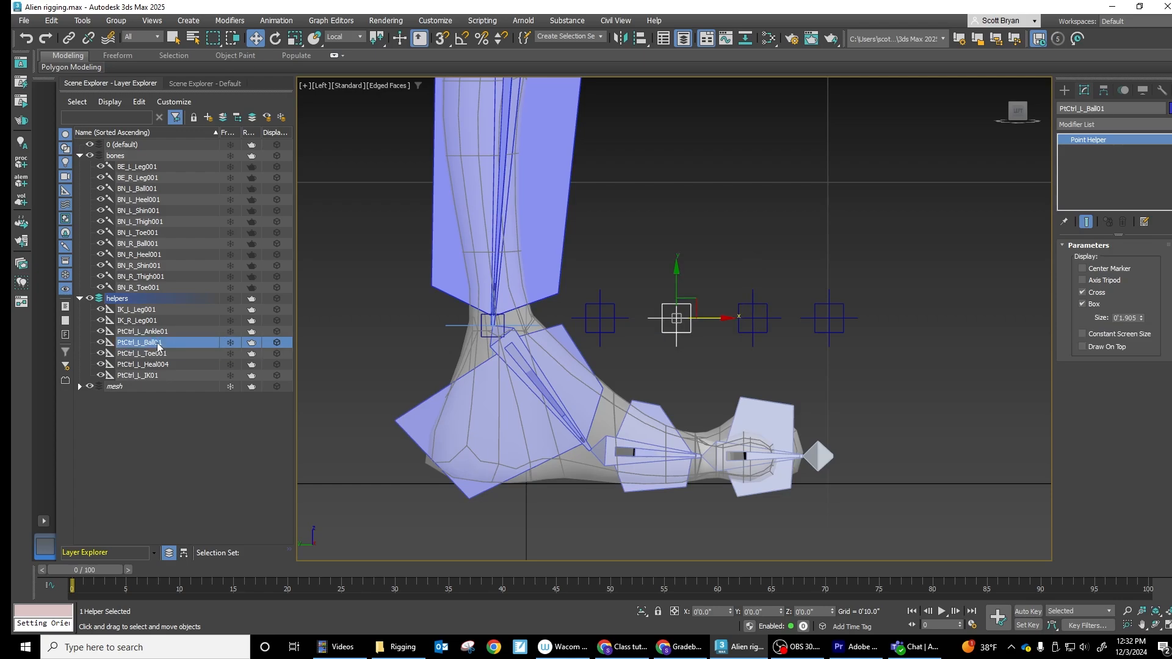
{"action": "left_click", "coordinate": [158, 343]}
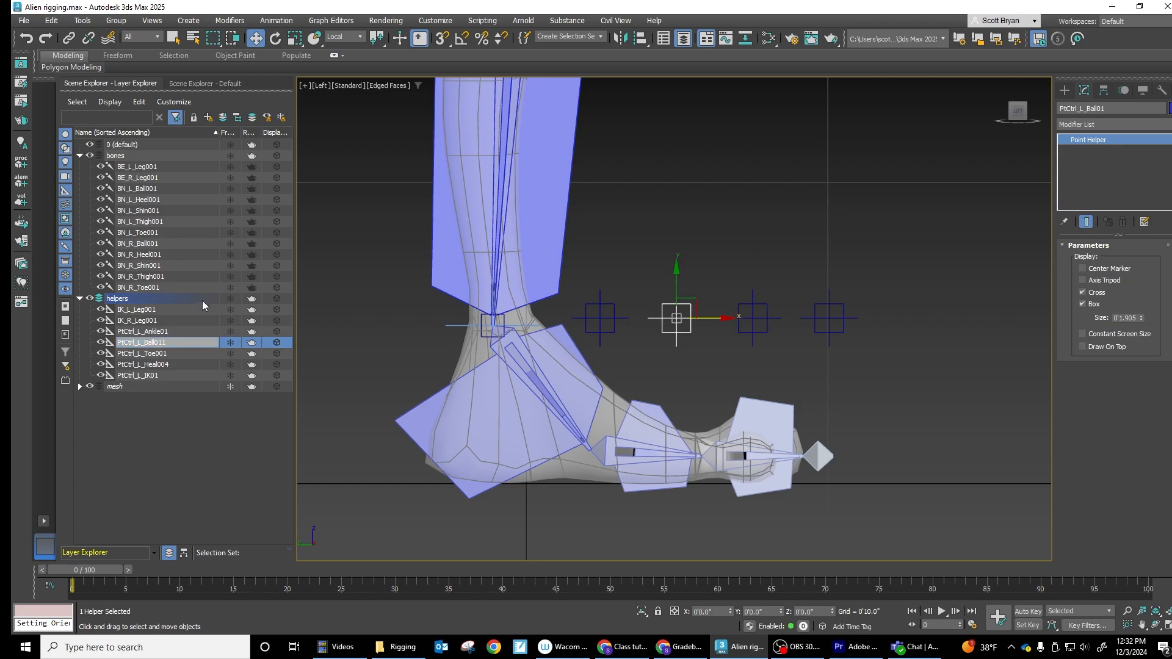
{"action": "type", "text": "0"}
{"action": "left_click", "coordinate": [163, 333]}
{"action": "left_click", "coordinate": [164, 333]}
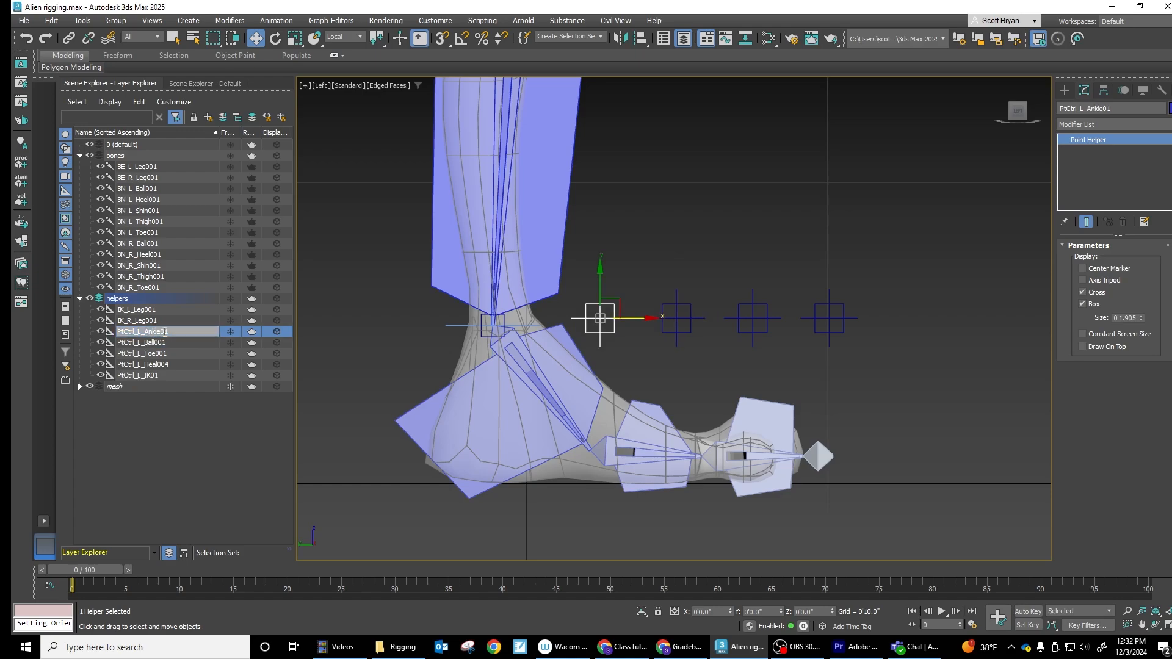
{"action": "type", "text": "0"}
Step: Rename the last cloned helper, PtCtrl_L_Heal004, to PtCtrl_L_Heel001
{"action": "left_click", "coordinate": [157, 354]}
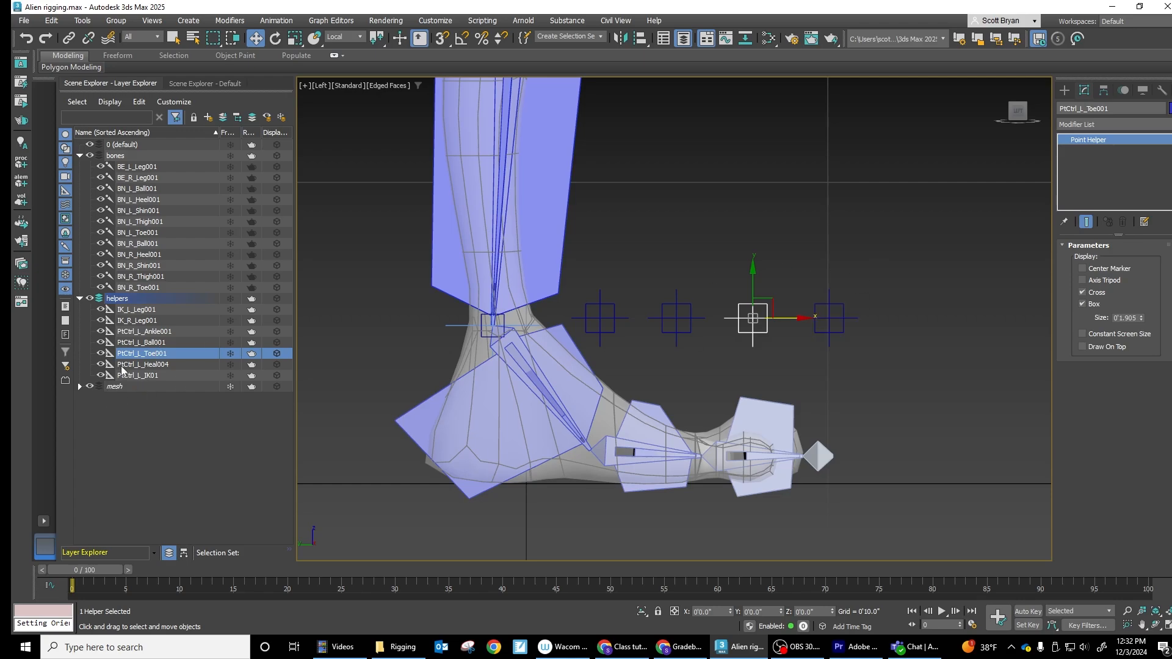
{"action": "left_click", "coordinate": [157, 365]}
{"action": "left_click", "coordinate": [158, 366]}
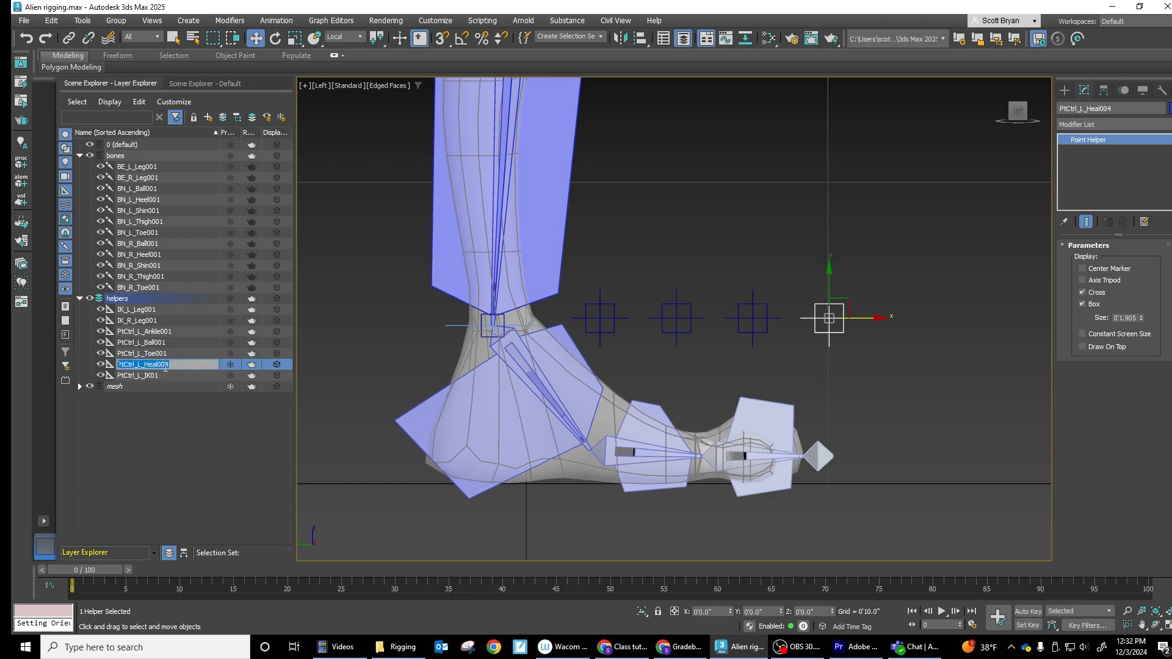
{"action": "left_click_drag", "start_coordinate": [169, 364], "coordinate": [147, 366]}
{"action": "left_click", "coordinate": [157, 365]}
{"action": "left_click", "coordinate": [167, 404]}
Step: Rename PtCtrl_L_IK01 to PtCtrl_L_IK001 and clear the selection
{"action": "left_click", "coordinate": [156, 375]}
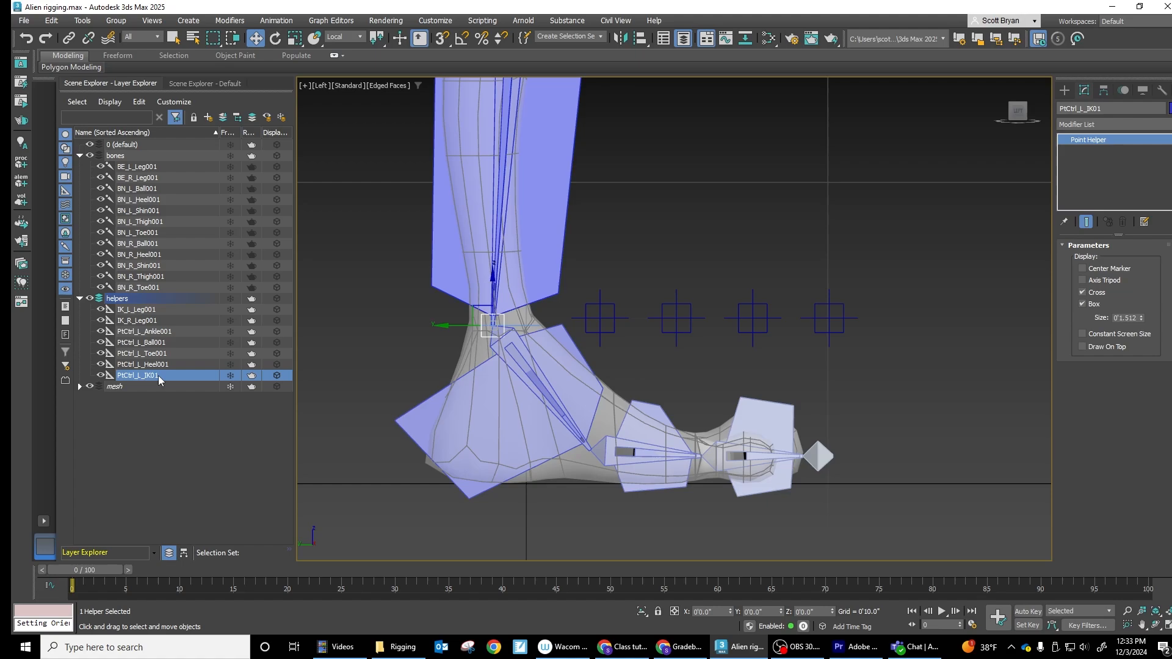
{"action": "left_click", "coordinate": [159, 375]}
{"action": "type", "text": "0"}
{"action": "left_click", "coordinate": [185, 458]}
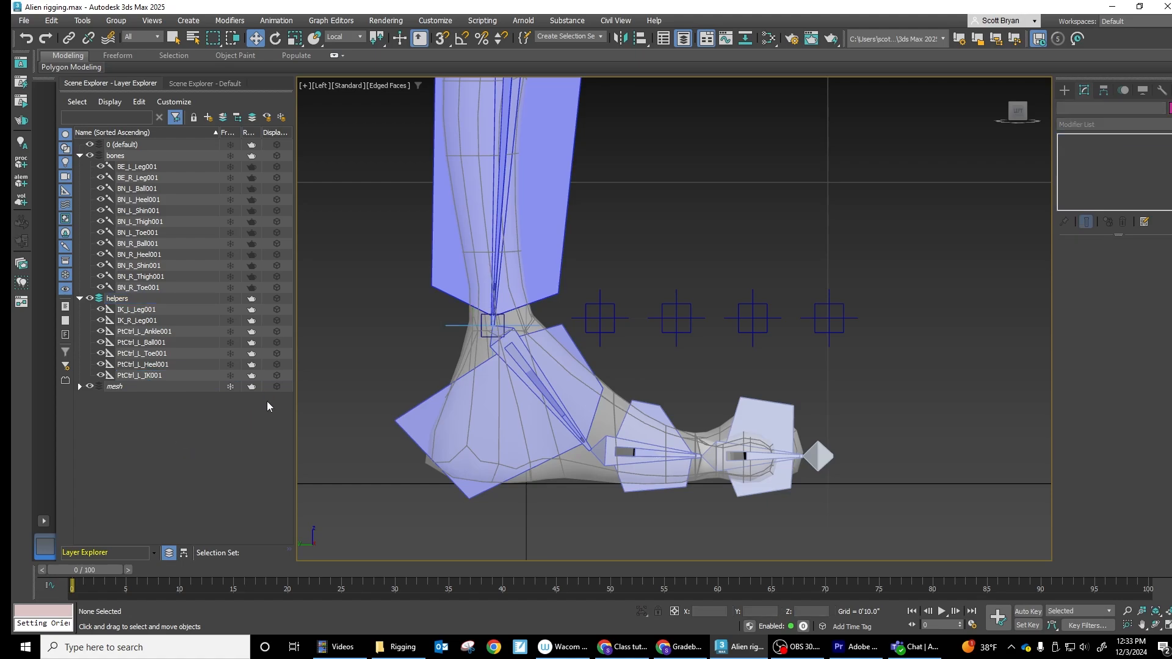
Step: Align PtCtrl_L_Ankle001 to BN_L_Heel001, pivot to pivot, matching position and orientation on all three axes
{"action": "left_click", "coordinate": [598, 315]}
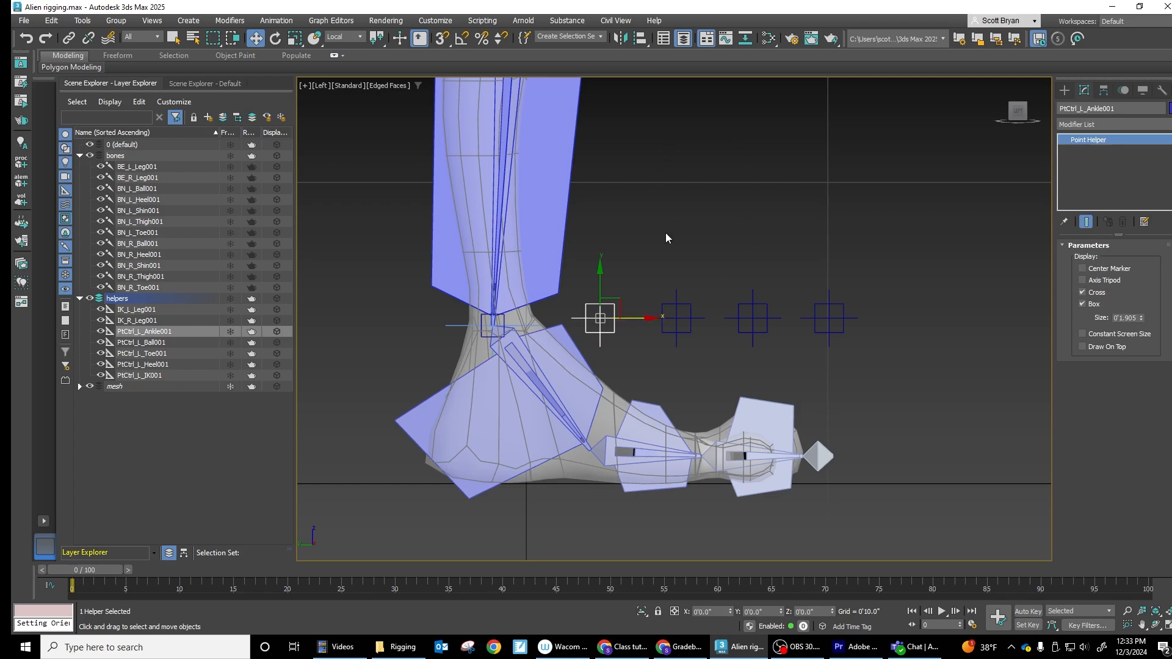
{"action": "key", "text": "alt+a"}
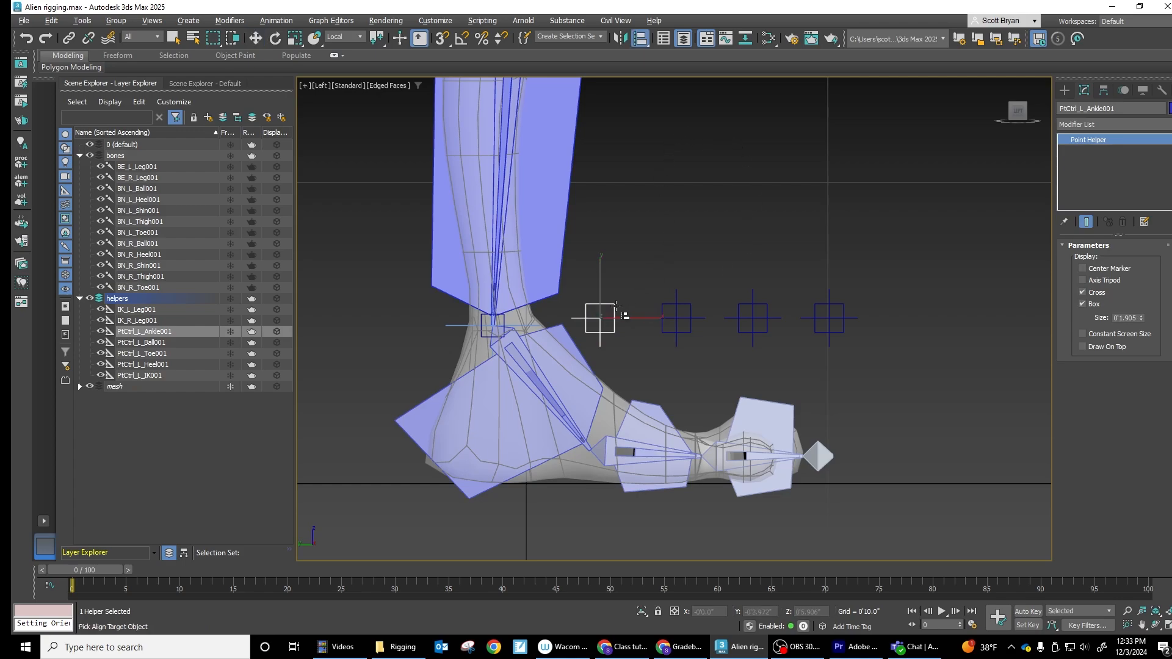
{"action": "left_click", "coordinate": [551, 392]}
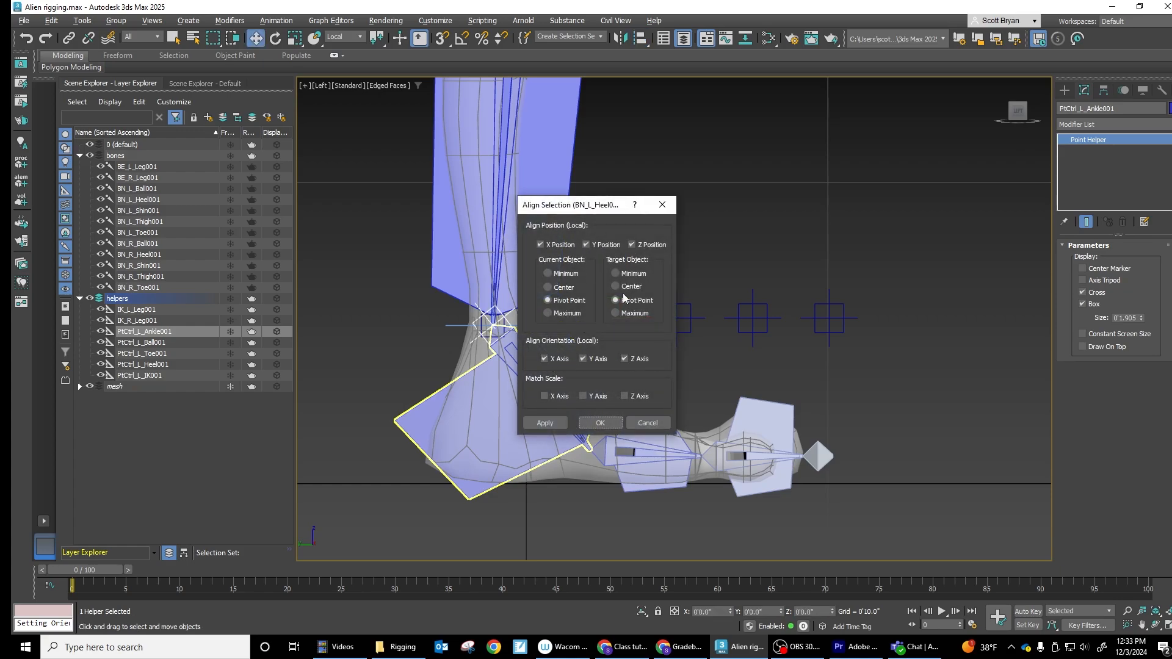
{"action": "left_click", "coordinate": [598, 423]}
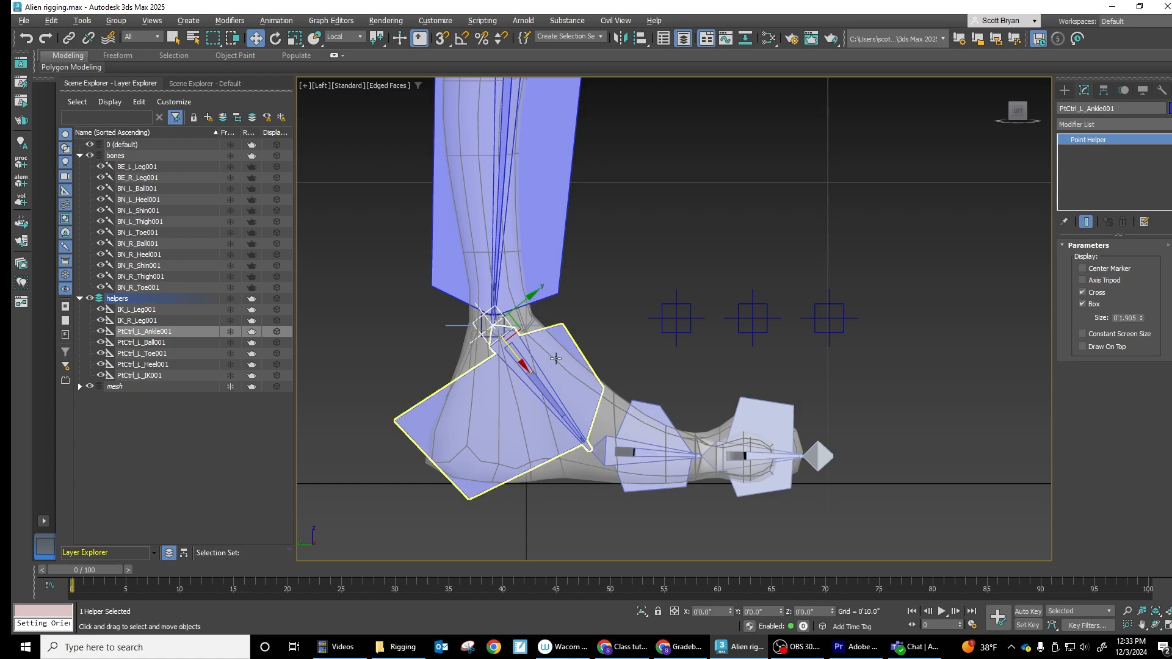
Step: Align PtCtrl_L_Ball001 to BN_L_Ball001, pivot to pivot, matching position and orientation on X, Y and Z
{"action": "left_click", "coordinate": [675, 333]}
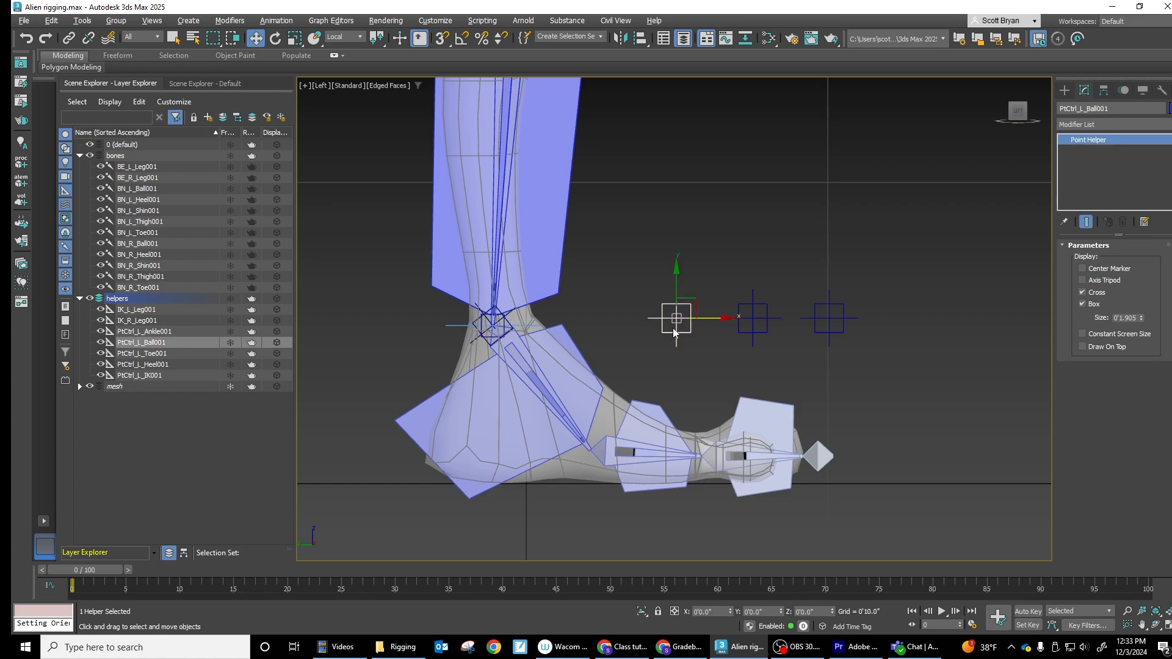
{"action": "key", "text": "alt+a"}
{"action": "left_click", "coordinate": [641, 446]}
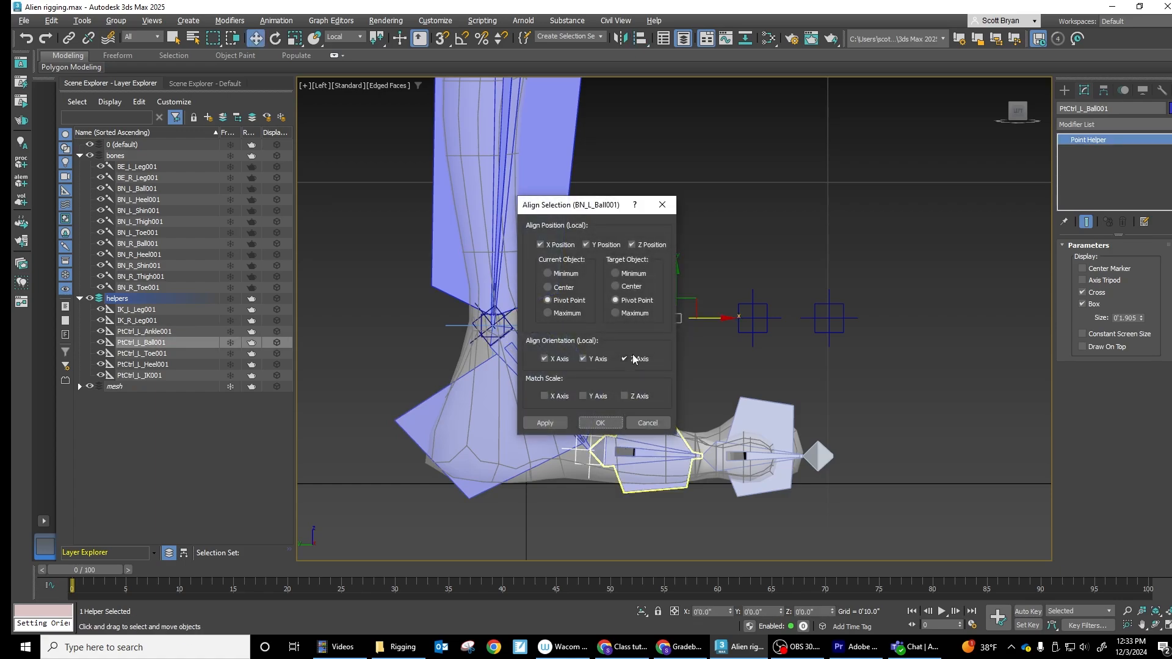
{"action": "left_click", "coordinate": [610, 423]}
{"action": "left_click", "coordinate": [753, 318]}
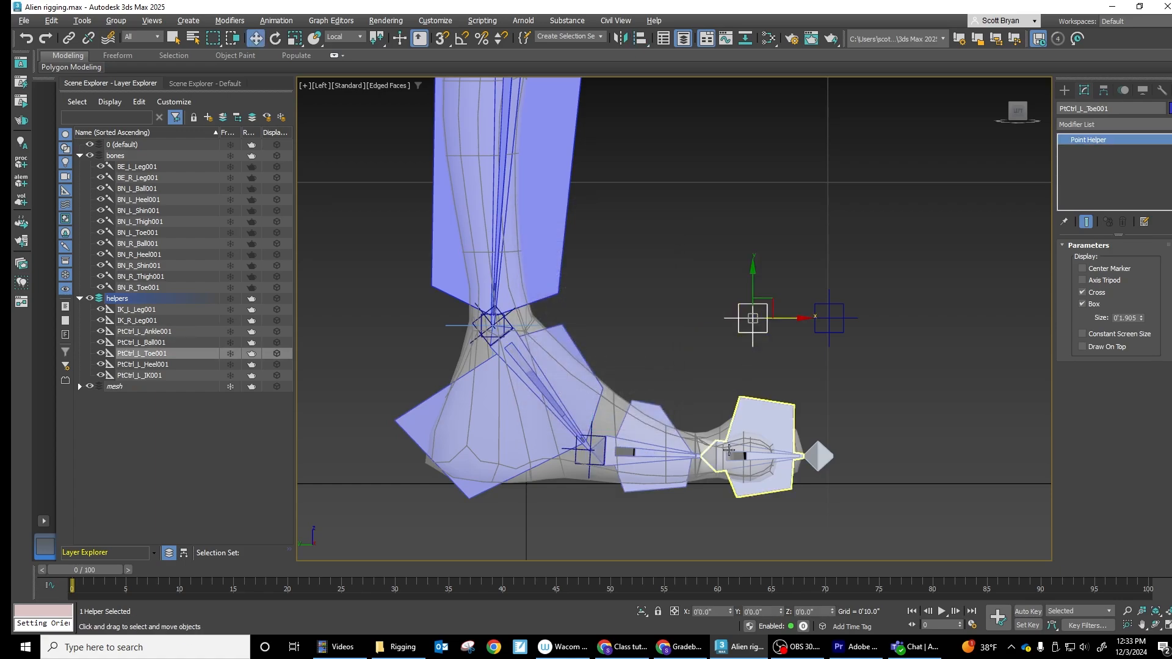
{"action": "left_click", "coordinate": [770, 461]}
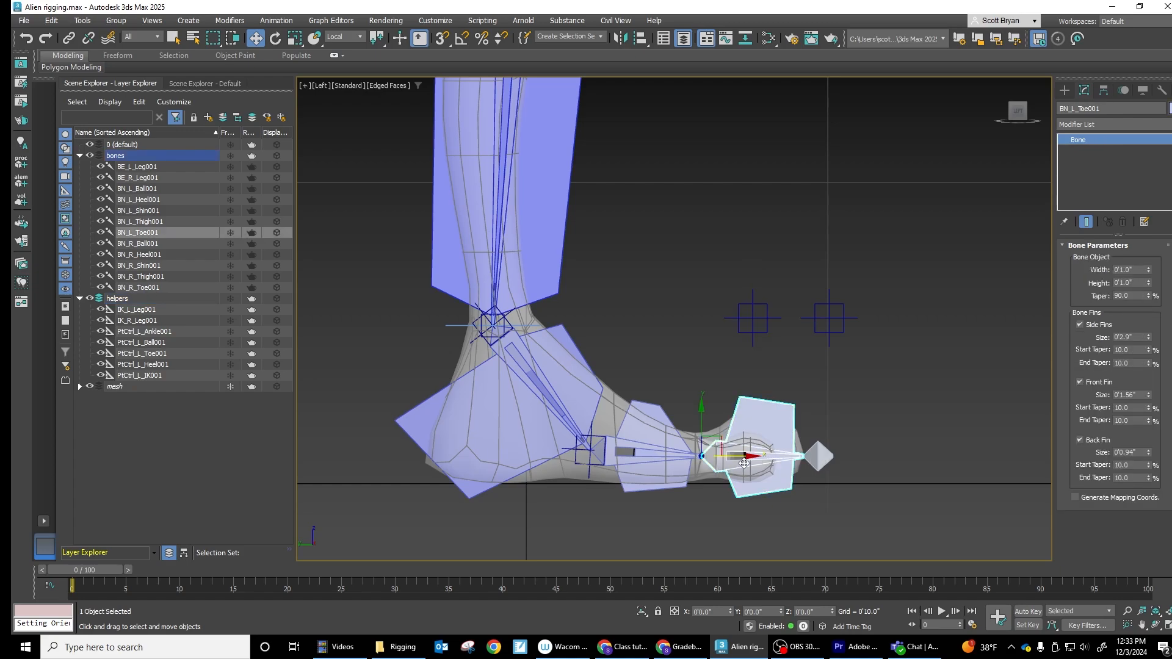
{"action": "left_click", "coordinate": [819, 316]}
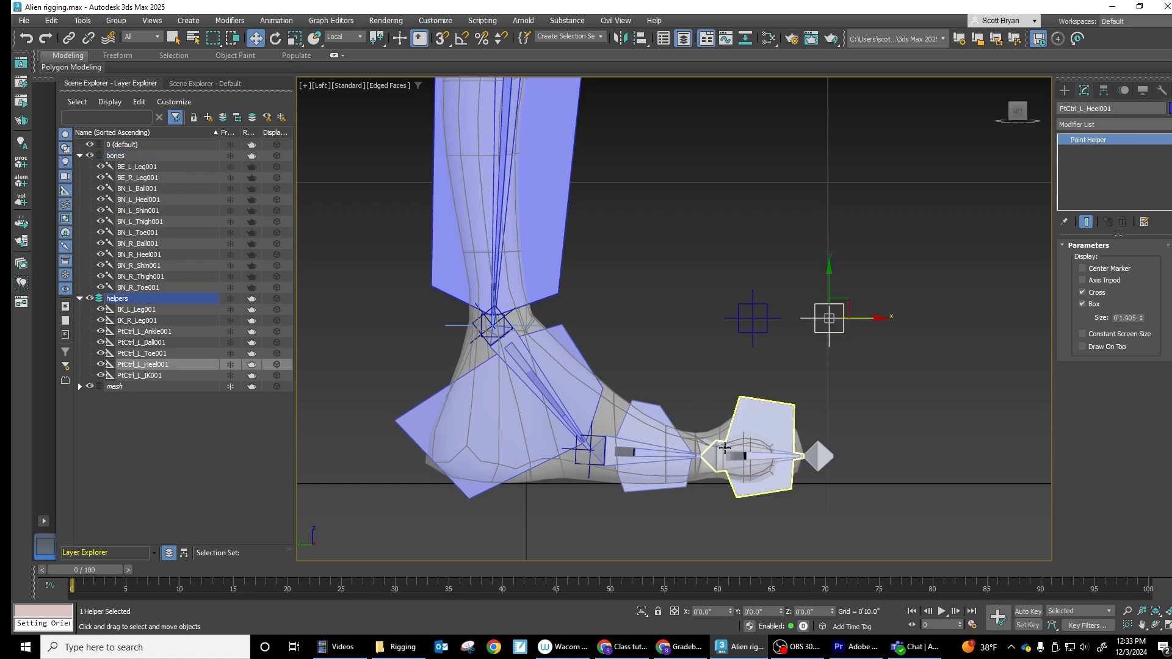
Step: Align PtCtrl_L_Toe001 to BN_L_Toe001, pivot to pivot, with position and orientation matched on all axes
{"action": "left_click", "coordinate": [754, 327]}
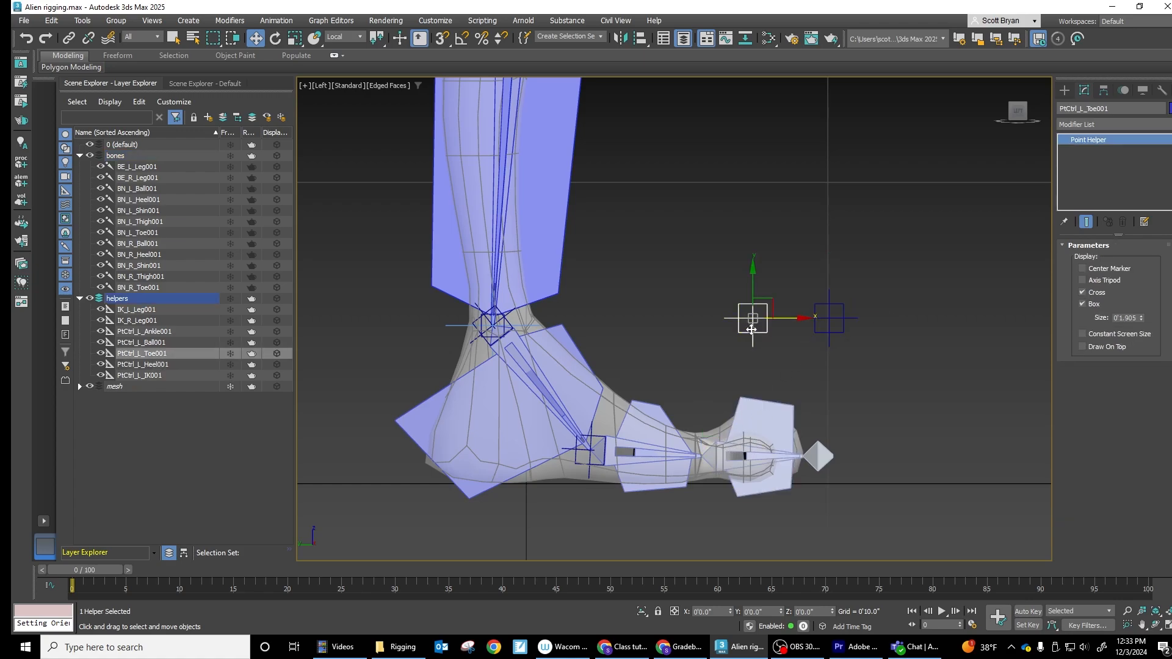
{"action": "key", "text": "alt+a"}
{"action": "left_click", "coordinate": [757, 441]}
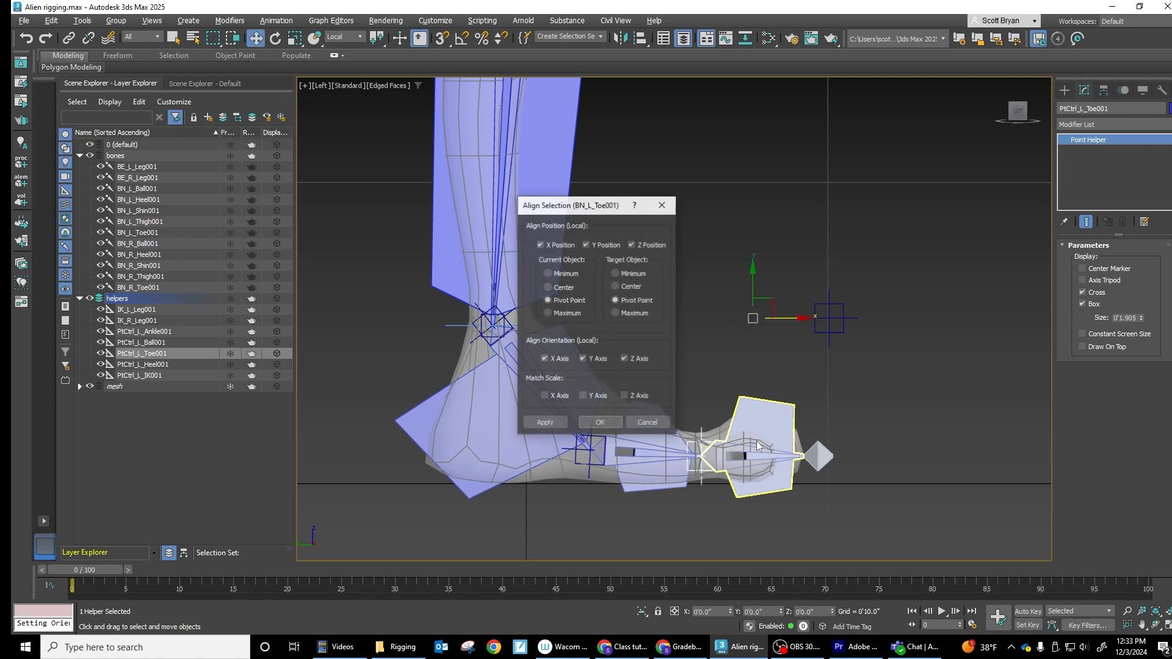
{"action": "left_click", "coordinate": [599, 421]}
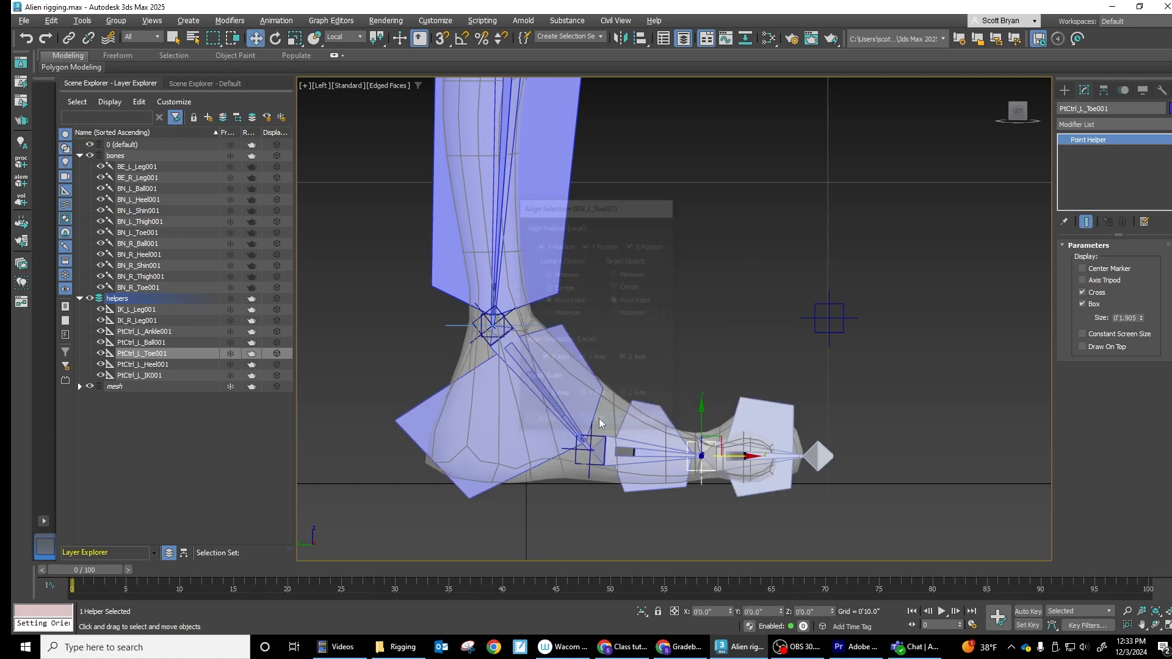
Step: Align PtCtrl_L_Heel001 to BN_L_Toe001's pivot and orientation, and move it back along its local X axis to just behind the heel
{"action": "left_click", "coordinate": [830, 320]}
{"action": "key", "text": "alt+a"}
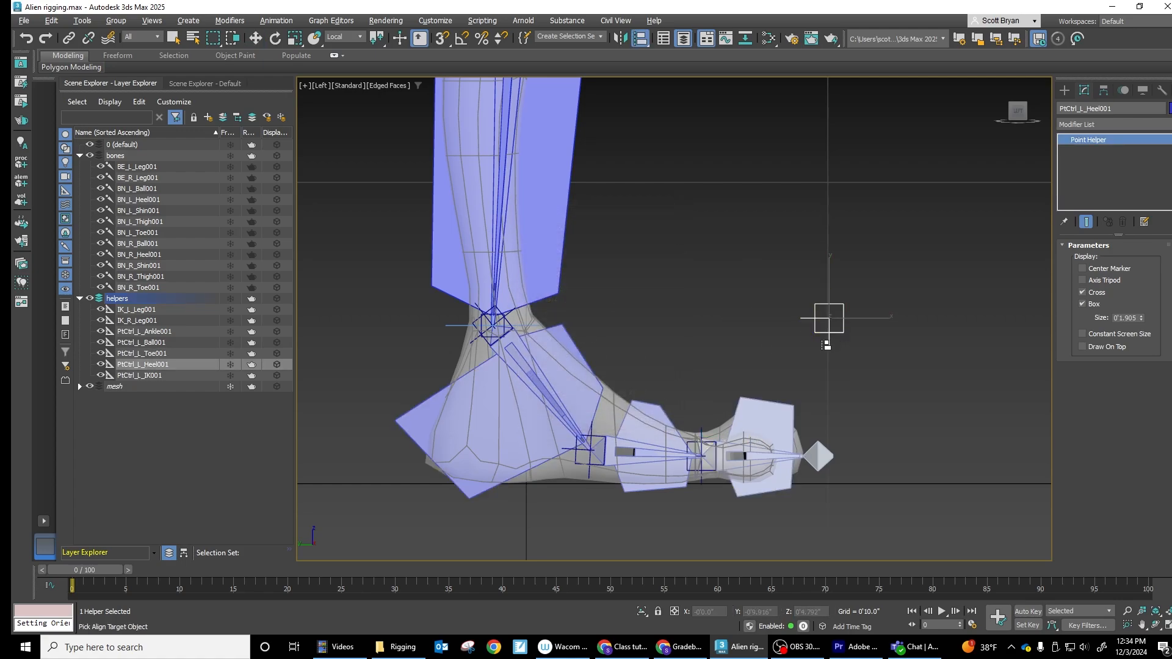
{"action": "left_click", "coordinate": [762, 427]}
{"action": "left_click", "coordinate": [601, 423]}
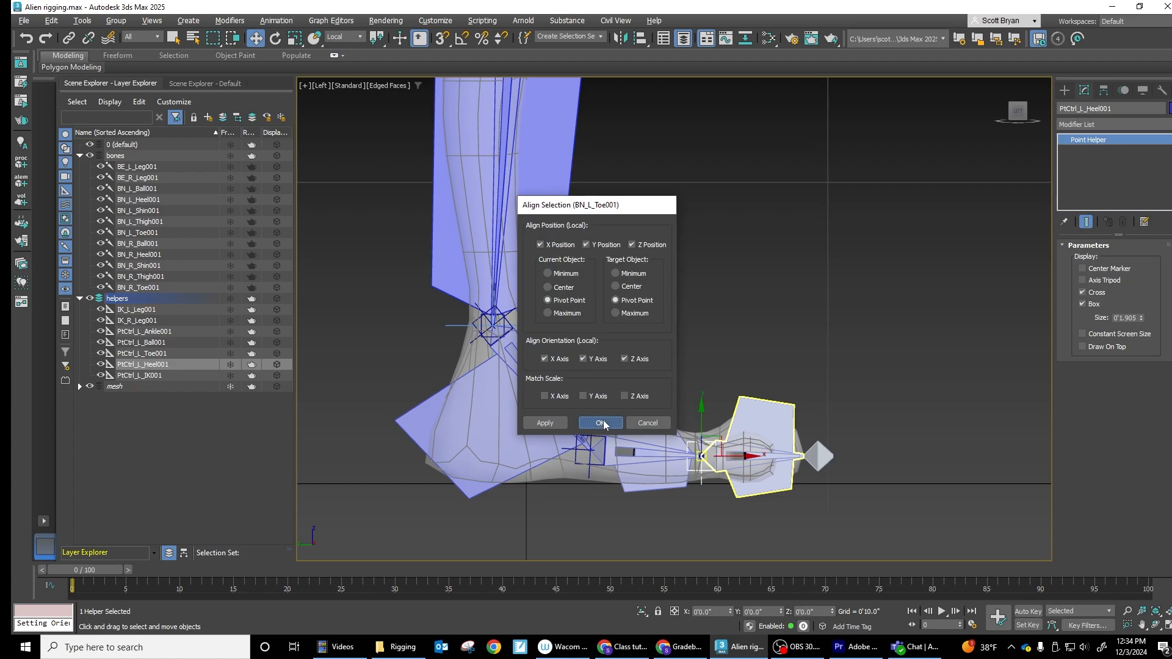
{"action": "left_click_drag", "start_coordinate": [705, 459], "coordinate": [404, 459]}
{"action": "scroll", "coordinate": [461, 314], "scroll_direction": "up", "scroll_amount": 4}
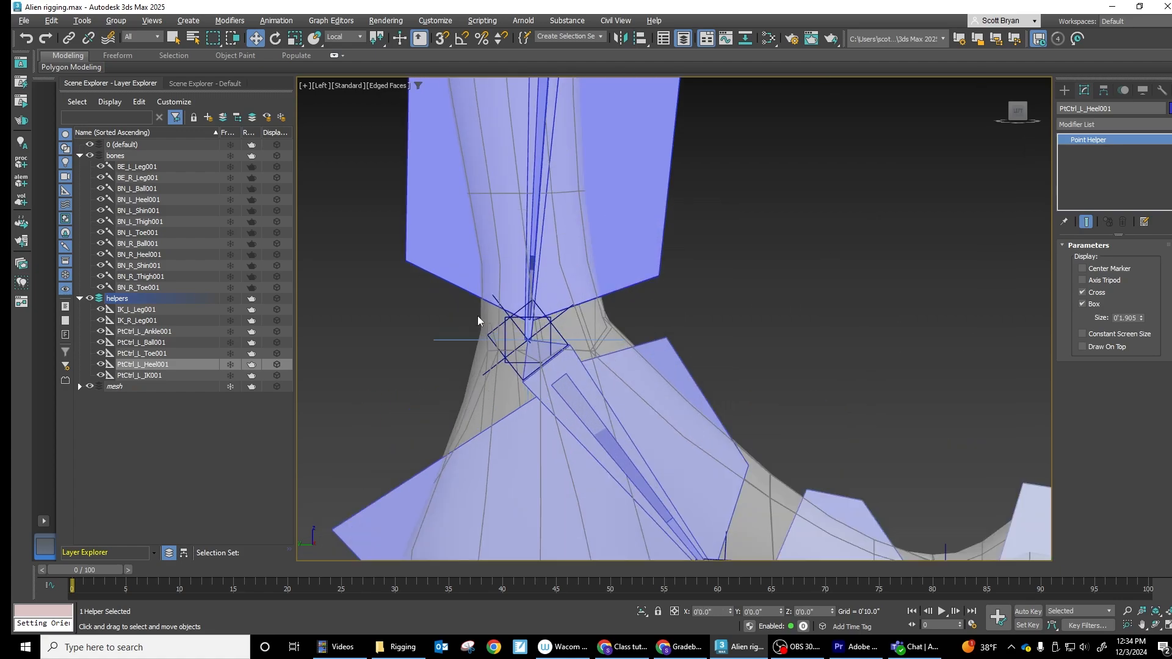
{"action": "left_click", "coordinate": [502, 342]}
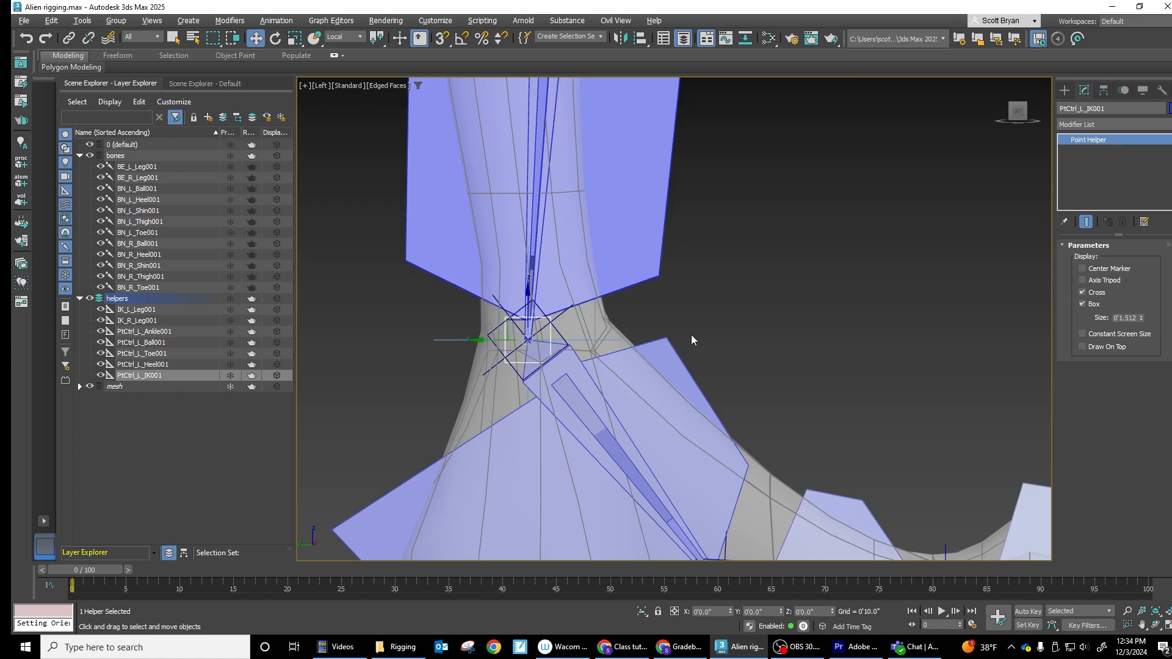
{"action": "scroll", "coordinate": [691, 334], "scroll_direction": "down", "scroll_amount": 5}
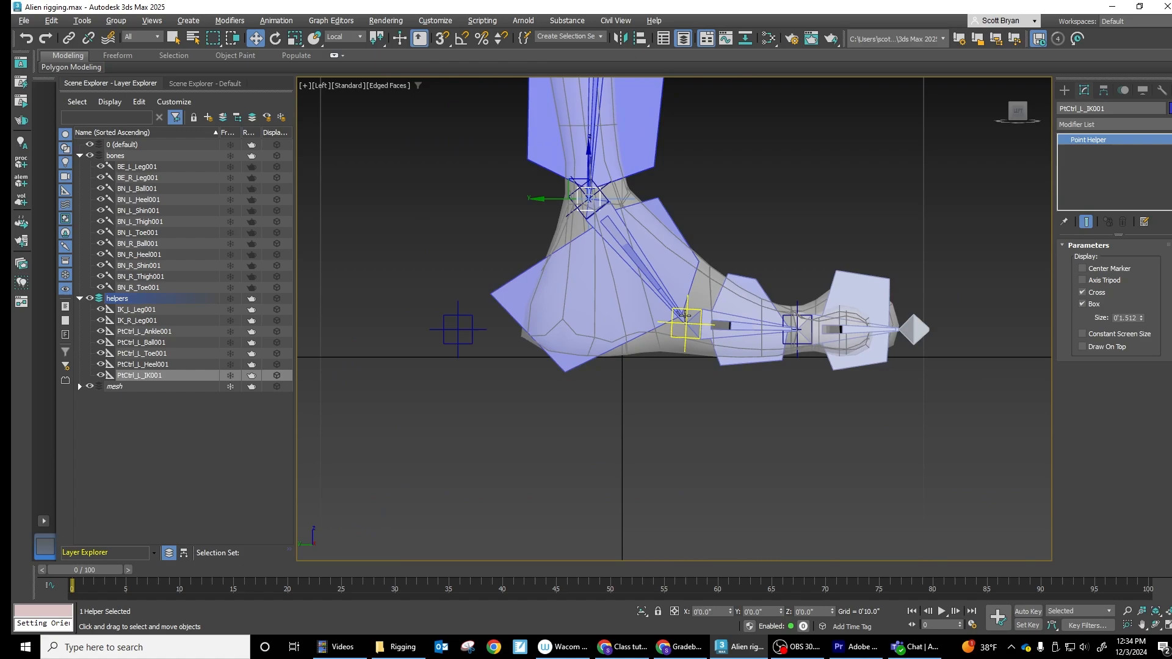
{"action": "middle_click_drag", "start_coordinate": [701, 389], "coordinate": [702, 437]}
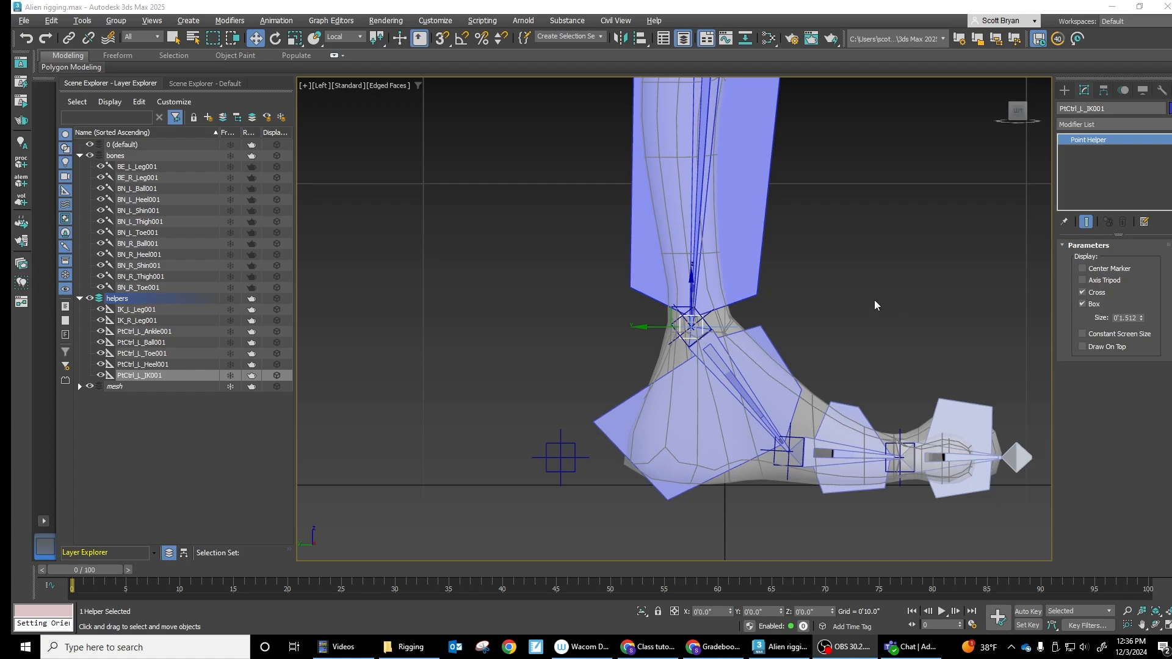
Step: Copy the five left foot helpers, PtCtrl_L_Ankle001, Ball001, Toe001, Heel001 and IK001, once over to the right foot
{"action": "middle_click_drag", "start_coordinate": [856, 300], "coordinate": [782, 324], "text": "alt"}
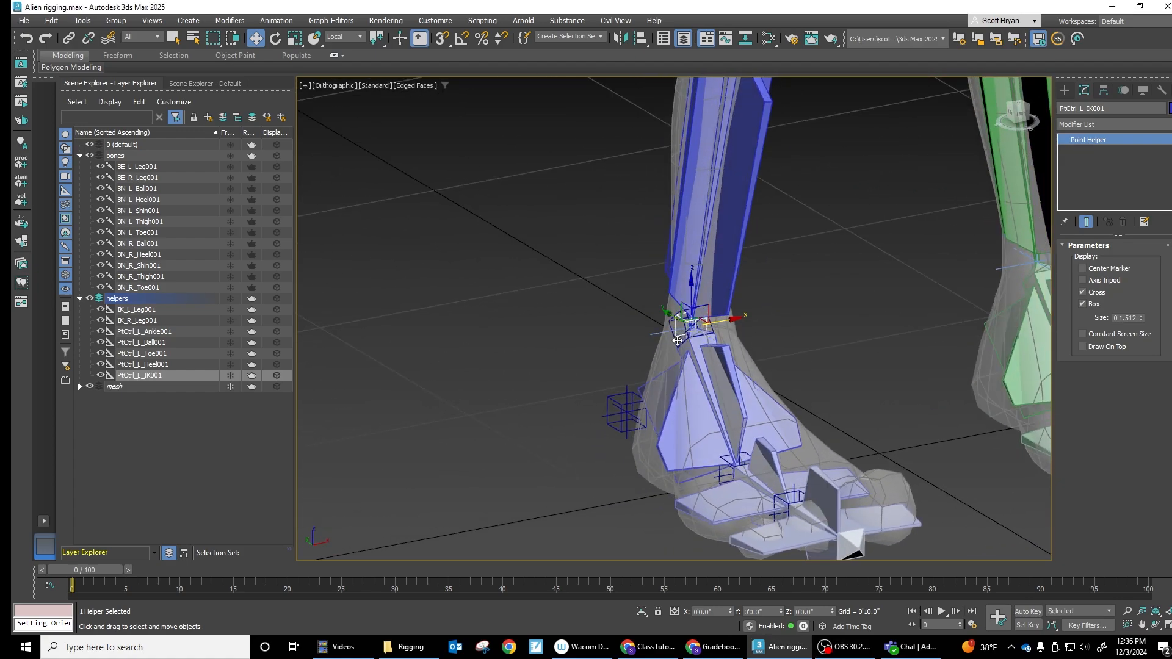
{"action": "scroll", "coordinate": [676, 328], "scroll_direction": "up", "scroll_amount": 2}
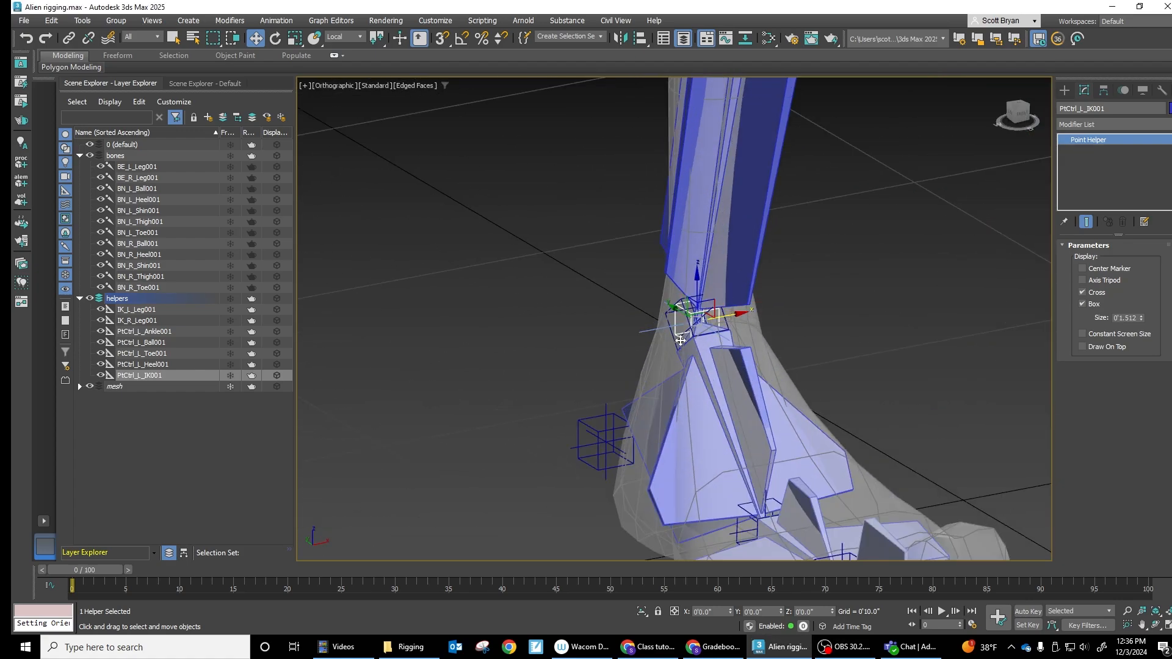
{"action": "left_click", "coordinate": [590, 440]}
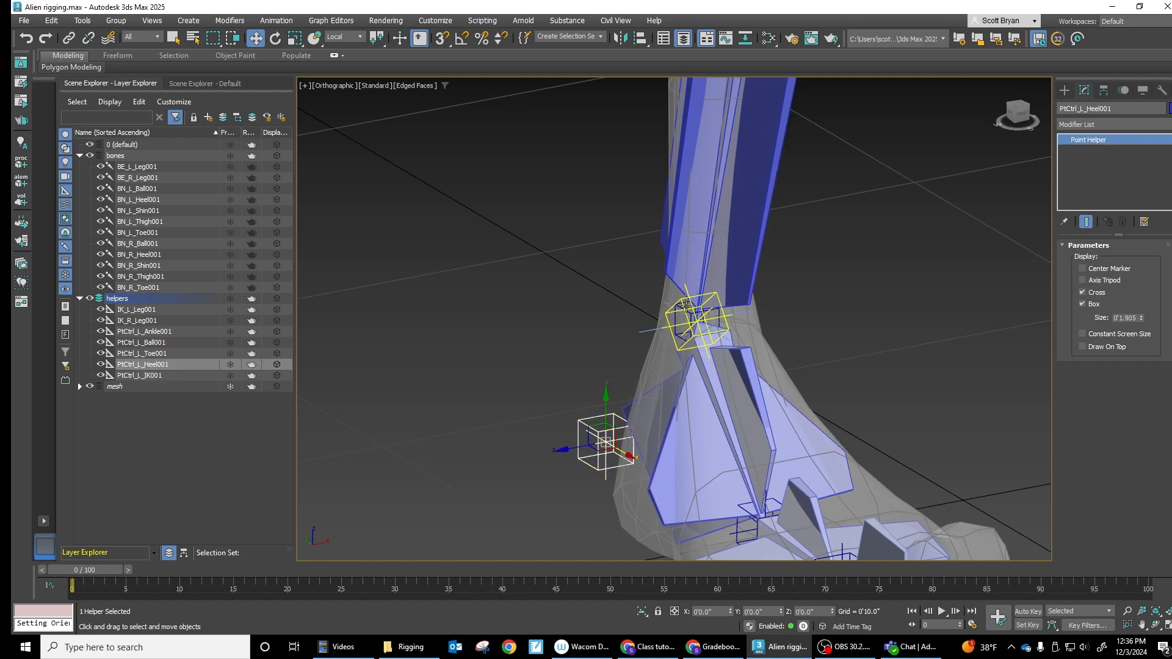
{"action": "left_click", "coordinate": [147, 332]}
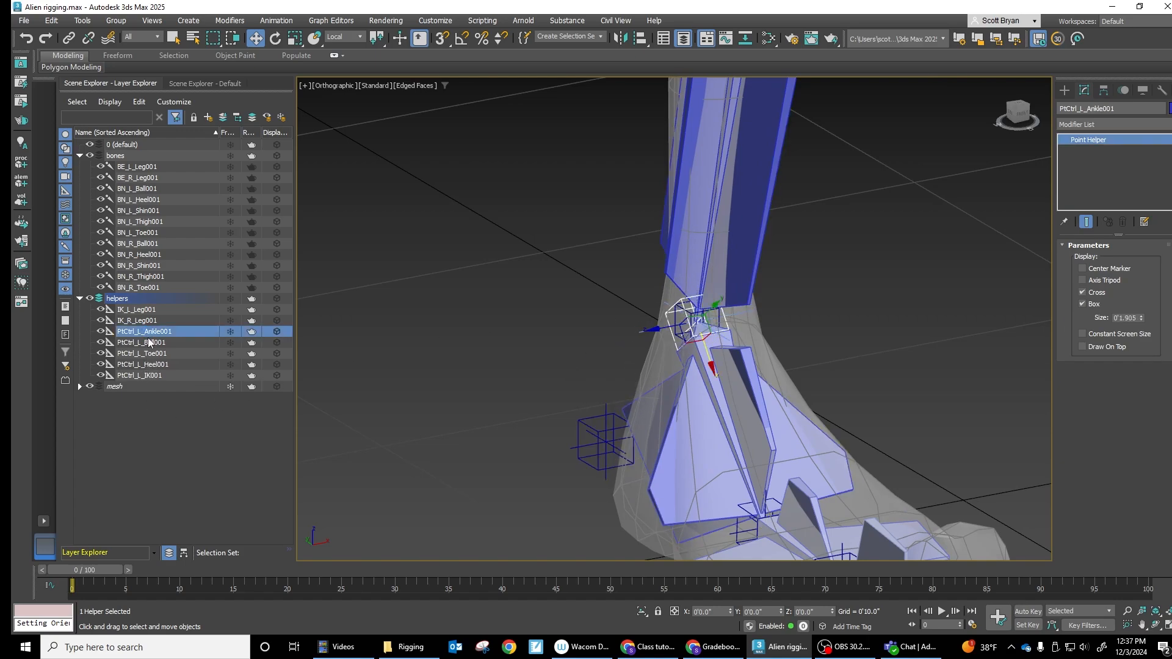
{"action": "left_click", "coordinate": [147, 376], "text": "shift"}
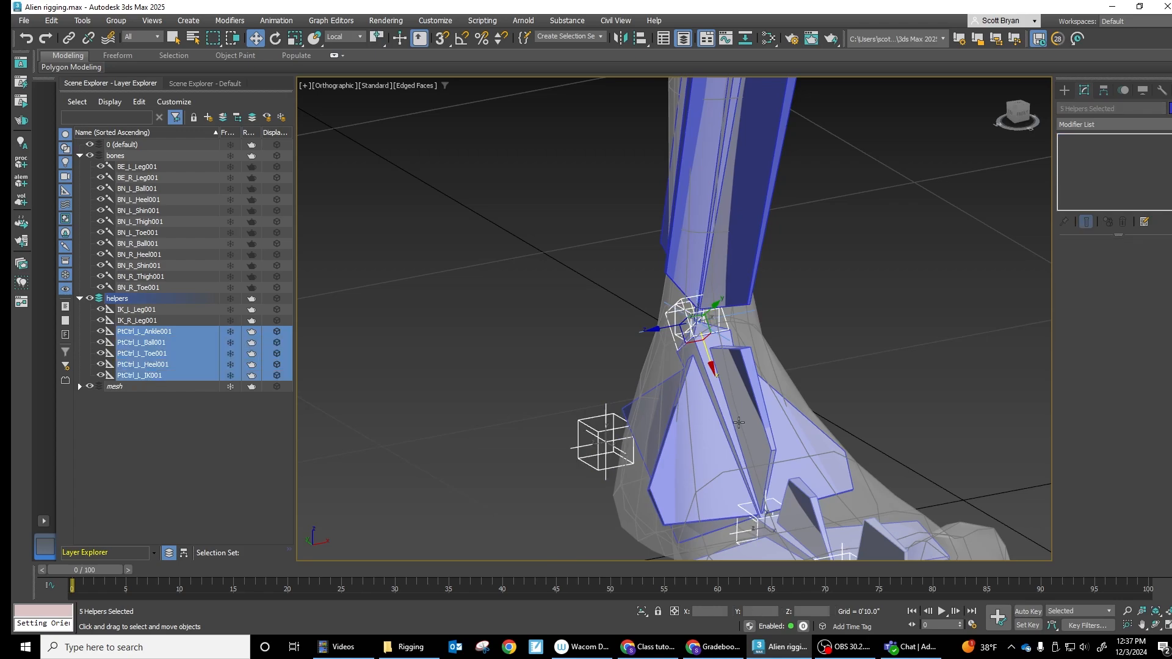
{"action": "scroll", "coordinate": [656, 310], "scroll_direction": "down", "scroll_amount": 3}
{"action": "middle_click_drag", "start_coordinate": [657, 310], "coordinate": [521, 321]}
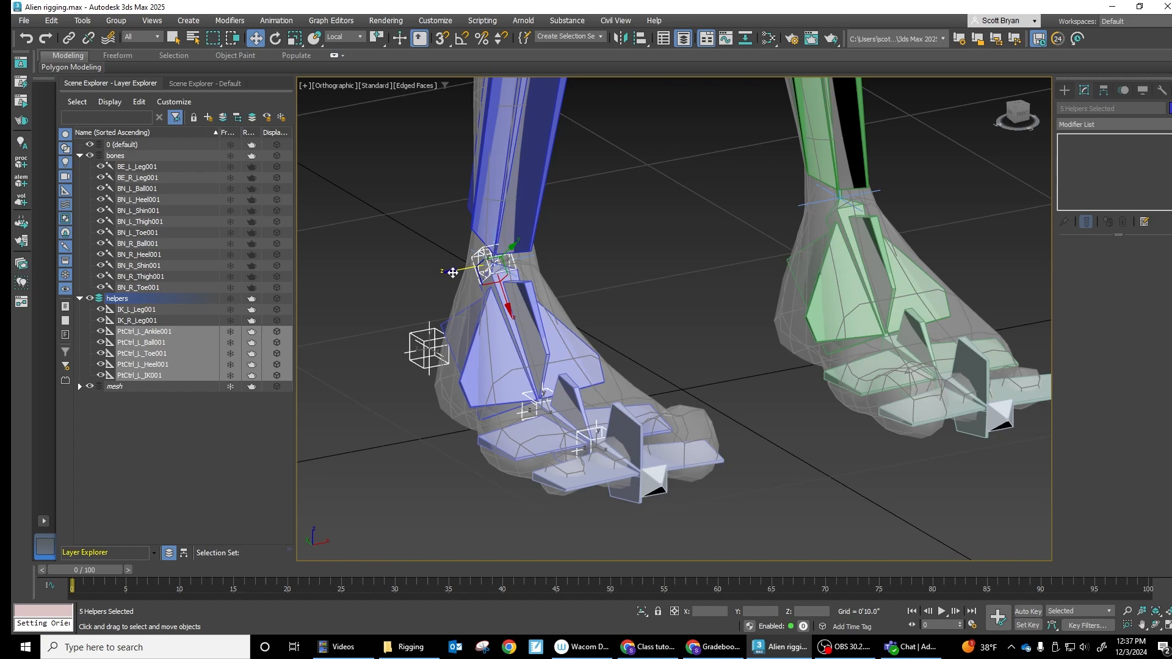
{"action": "left_click_drag", "start_coordinate": [452, 273], "coordinate": [932, 235]}
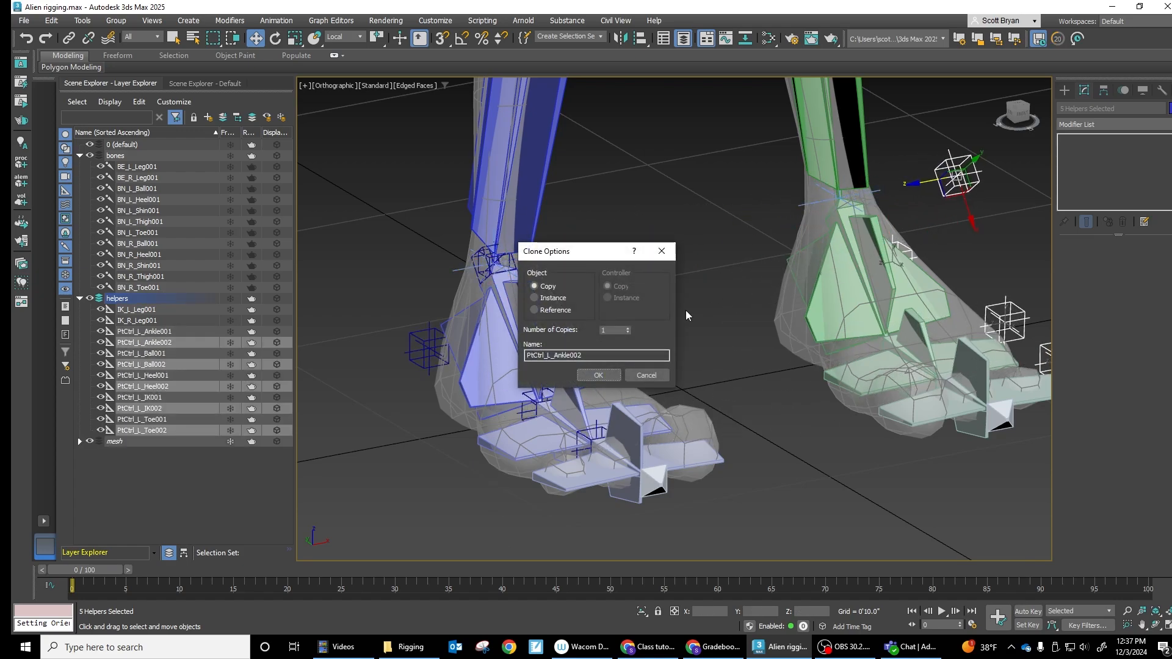
{"action": "left_click", "coordinate": [598, 375]}
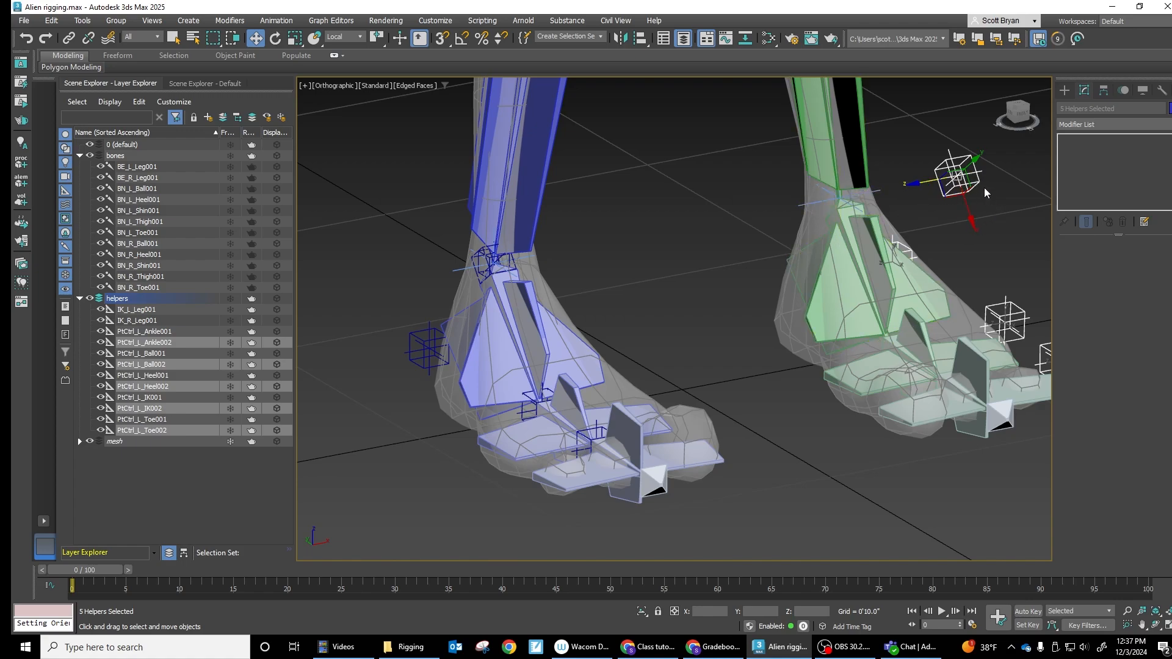
{"action": "left_click", "coordinate": [978, 247]}
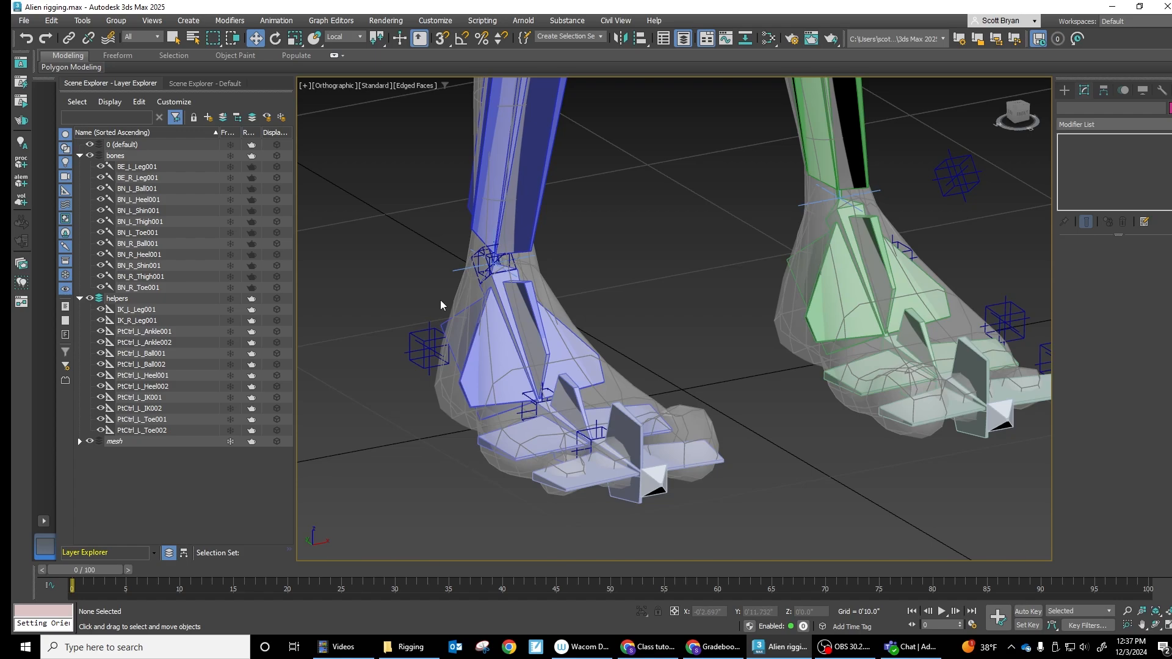
Step: Link the left leg's IK handle IK_L_Leg001 to PtCtrl_L_IK001 as its parent
{"action": "scroll", "coordinate": [492, 287], "scroll_direction": "up", "scroll_amount": 8}
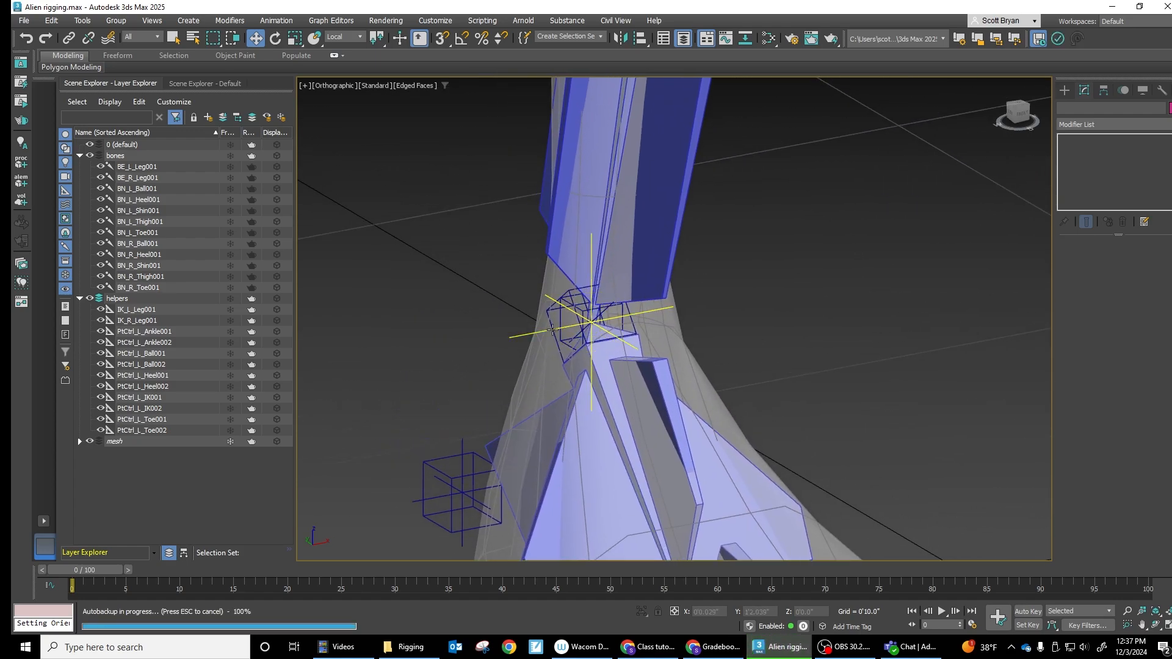
{"action": "left_click", "coordinate": [523, 334]}
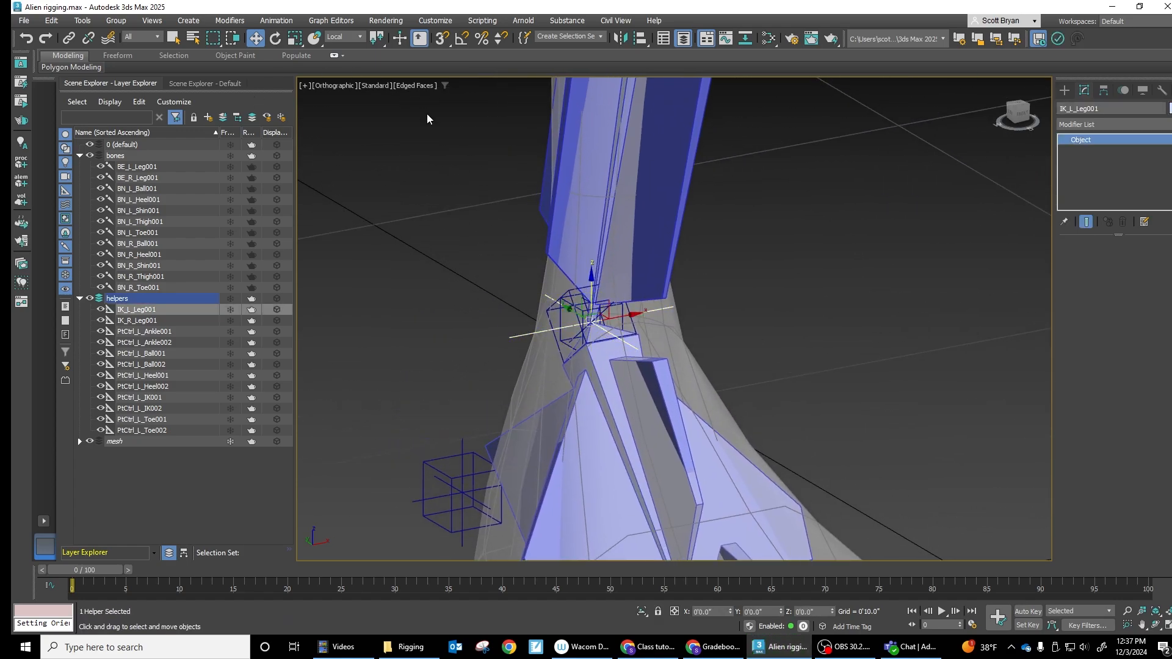
{"action": "left_click", "coordinate": [69, 38]}
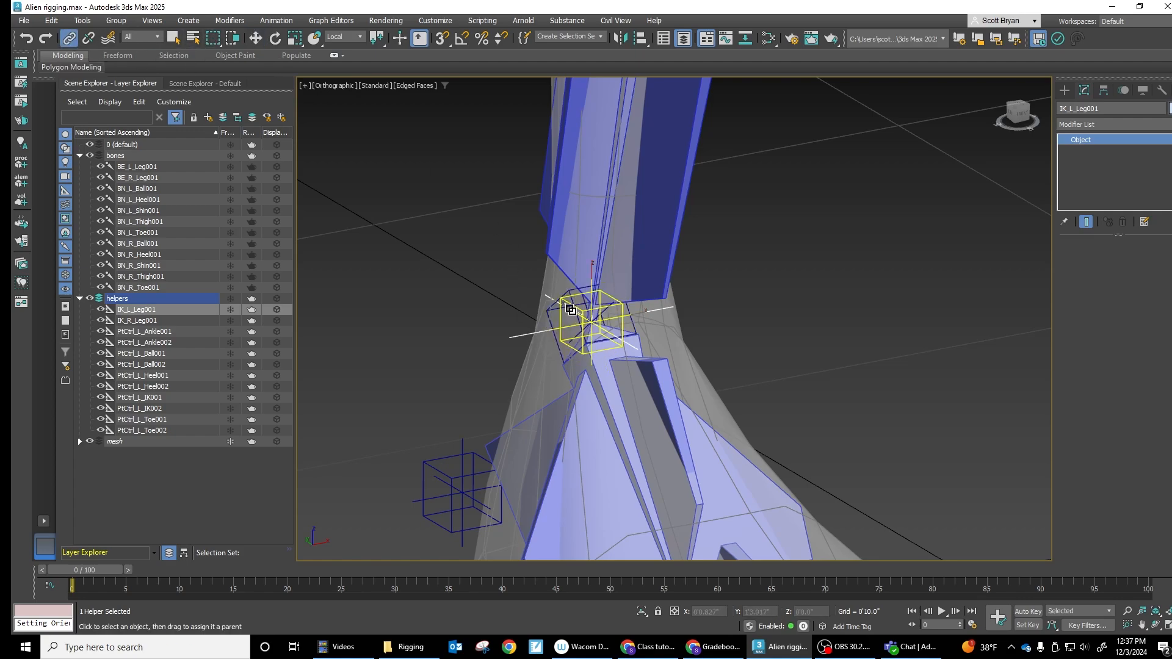
{"action": "middle_click_drag", "start_coordinate": [406, 303], "coordinate": [448, 199]}
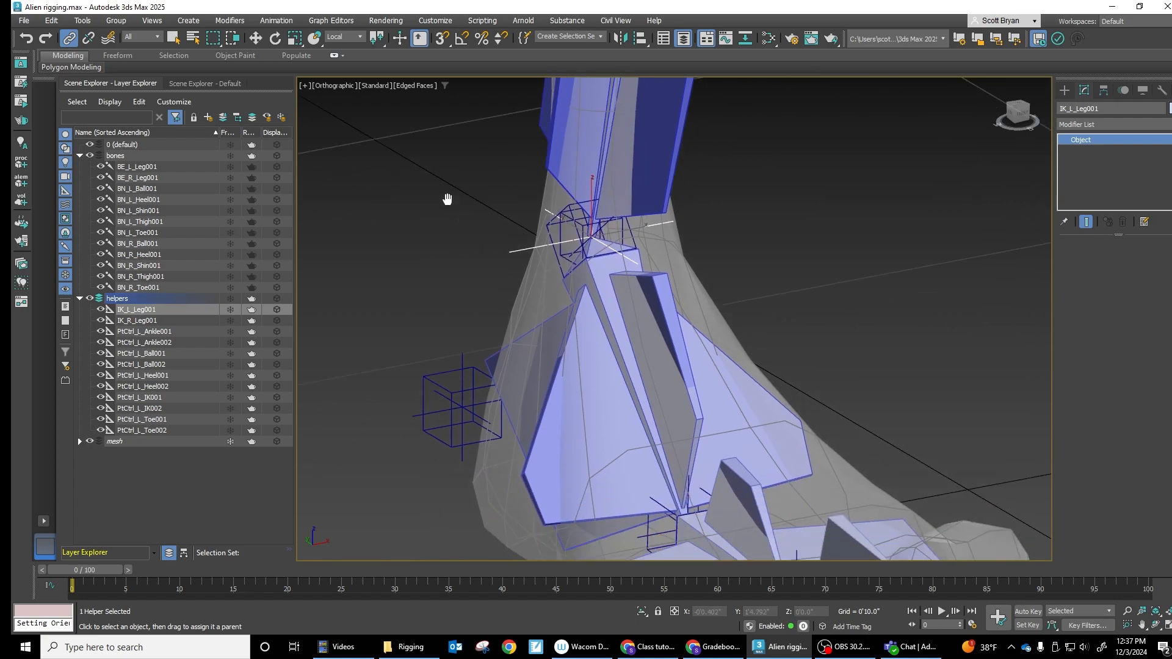
{"action": "scroll", "coordinate": [434, 198], "scroll_direction": "down", "scroll_amount": 2}
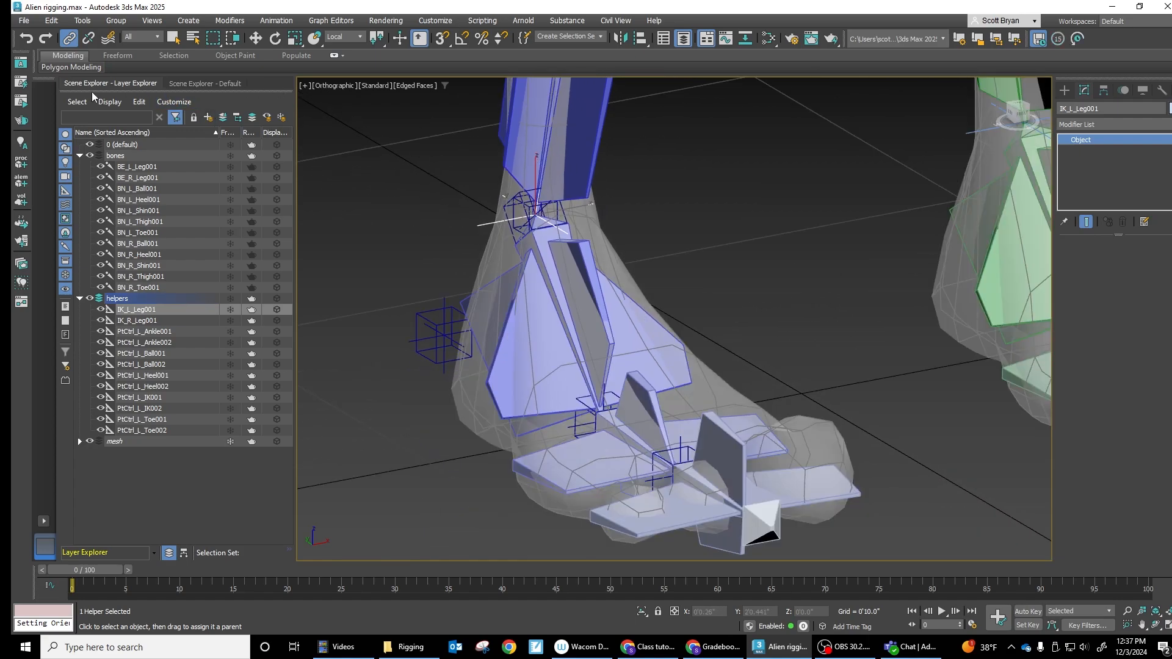
{"action": "scroll", "coordinate": [518, 224], "scroll_direction": "up", "scroll_amount": 2}
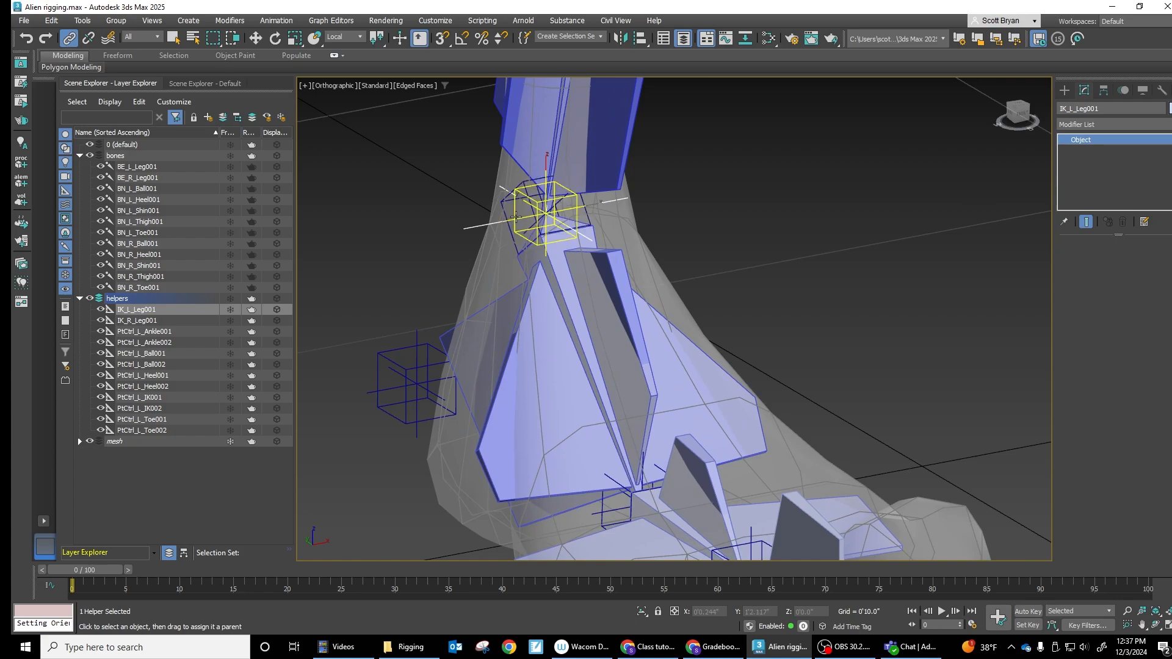
{"action": "left_click", "coordinate": [516, 217]}
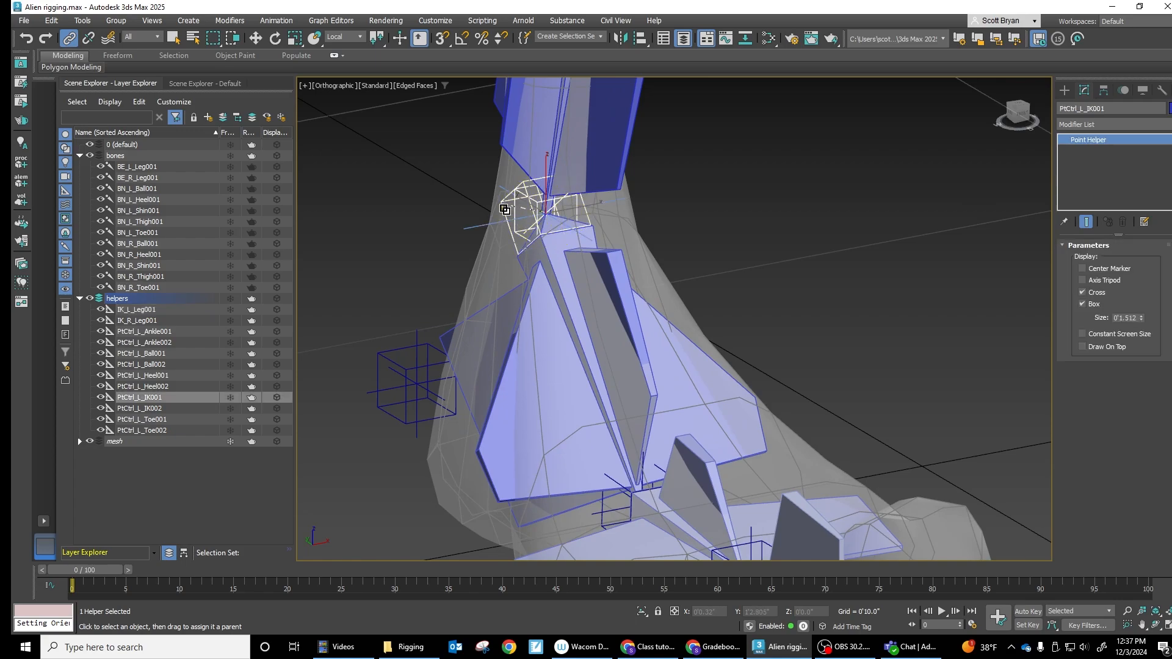
Step: Link PtCtrl_L_IK001 to PtCtrl_L_Ankle001, and PtCtrl_L_Ankle001 to PtCtrl_L_Ball001
{"action": "middle_click_drag", "start_coordinate": [500, 298], "coordinate": [473, 213]}
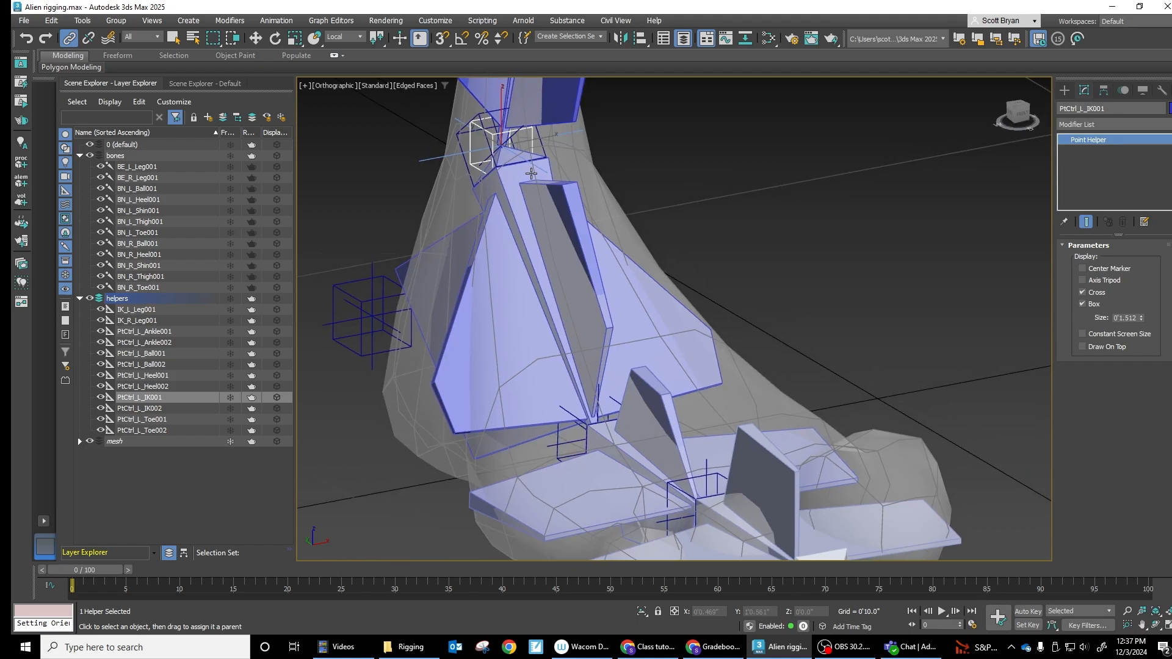
{"action": "left_click", "coordinate": [551, 157]}
{"action": "left_click_drag", "start_coordinate": [503, 160], "coordinate": [583, 421]}
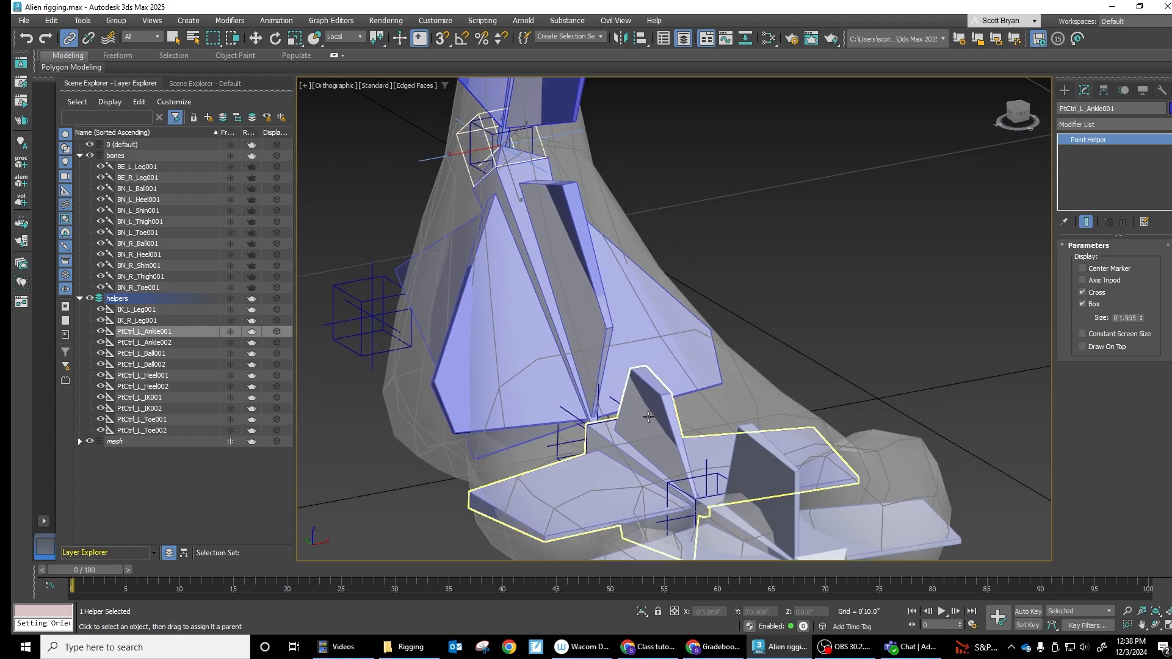
Step: Link PtCtrl_L_Ball001 to PtCtrl_L_Toe001, and PtCtrl_L_Toe001 to PtCtrl_L_Heel001 behind the foot
{"action": "middle_click_drag", "start_coordinate": [649, 416], "coordinate": [582, 276]}
{"action": "left_click", "coordinate": [509, 284]}
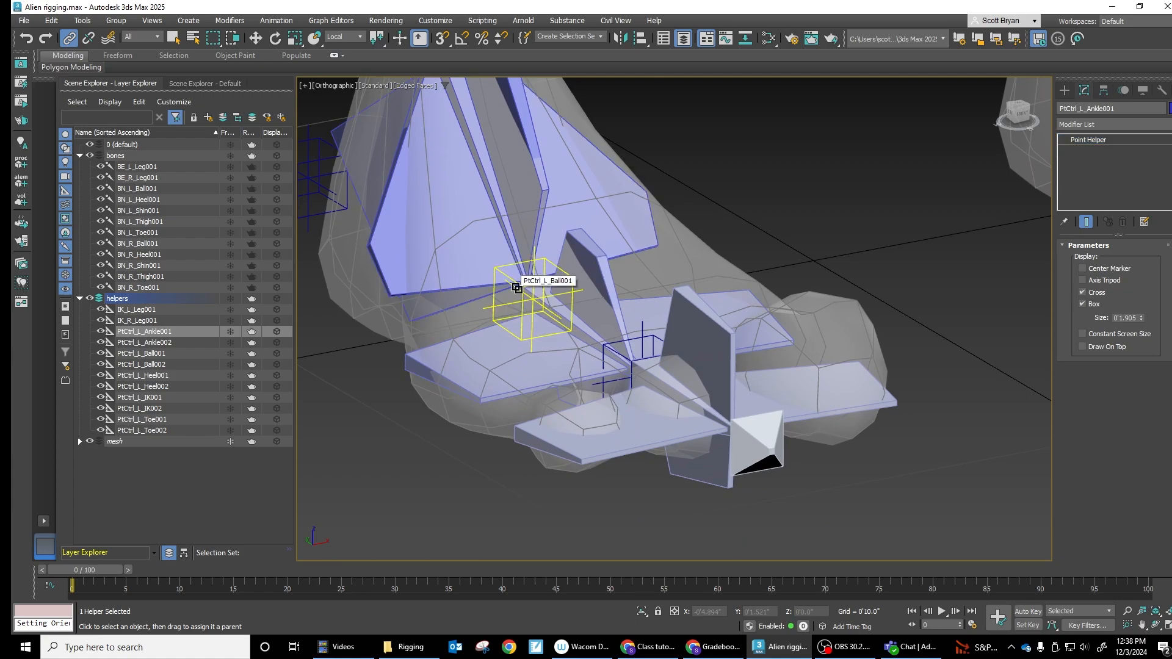
{"action": "left_click_drag", "start_coordinate": [627, 366], "coordinate": [626, 365]}
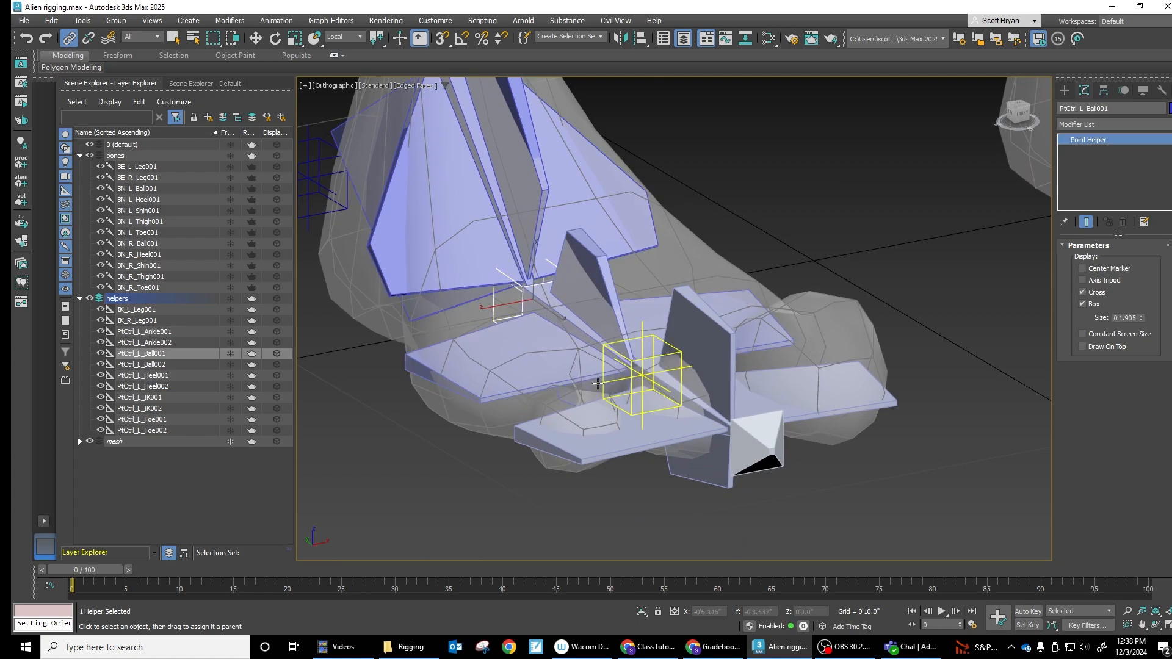
{"action": "middle_click_drag", "start_coordinate": [623, 360], "coordinate": [730, 425]}
{"action": "left_click", "coordinate": [731, 434]}
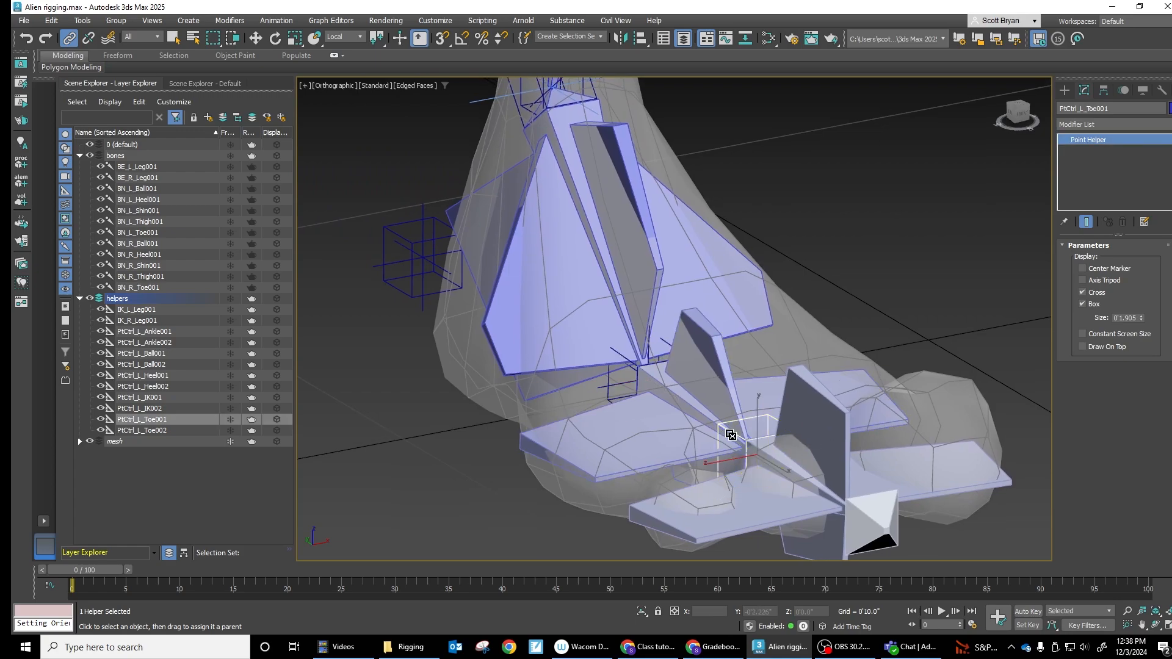
{"action": "left_click_drag", "start_coordinate": [405, 243], "coordinate": [412, 248]}
Step: Test the linked helper chain by moving PtCtrl_L_Heel001 upward, and undo the move
{"action": "middle_click_drag", "start_coordinate": [411, 424], "coordinate": [403, 349]}
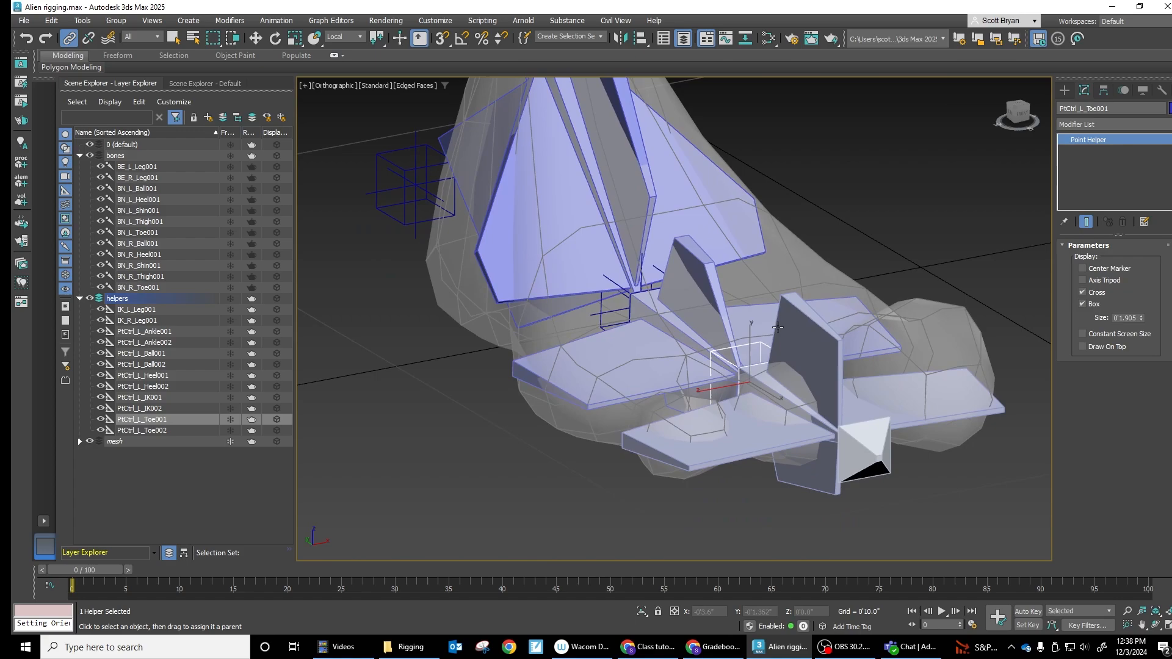
{"action": "scroll", "coordinate": [676, 341], "scroll_direction": "down", "scroll_amount": 3}
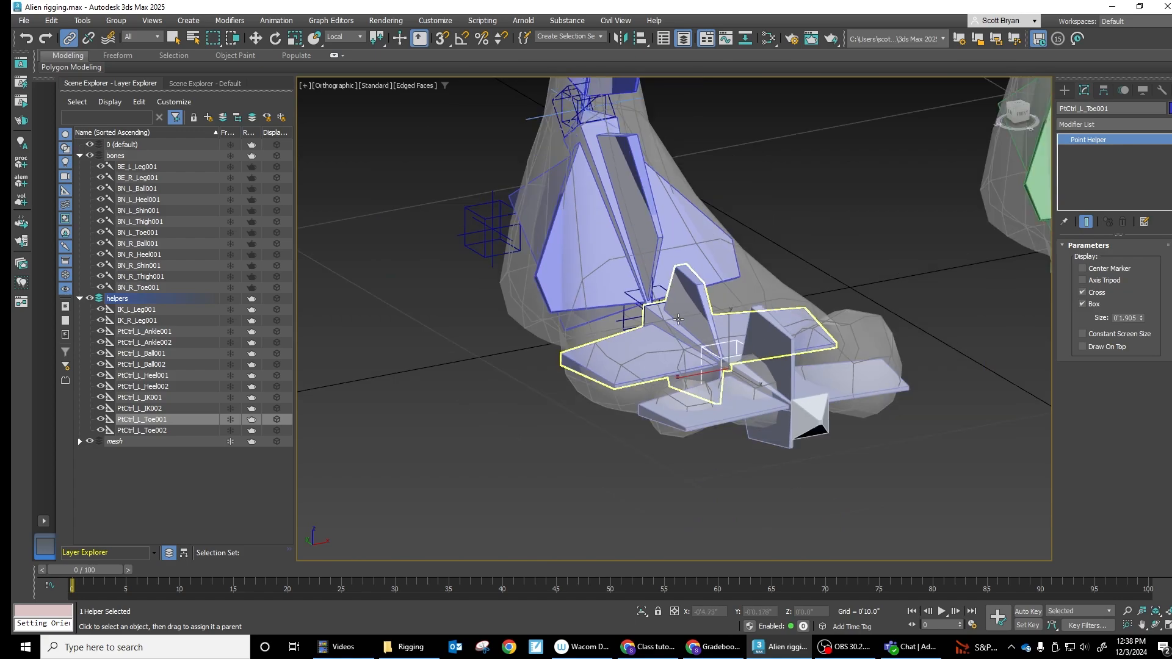
{"action": "middle_click_drag", "start_coordinate": [556, 215], "coordinate": [583, 313]}
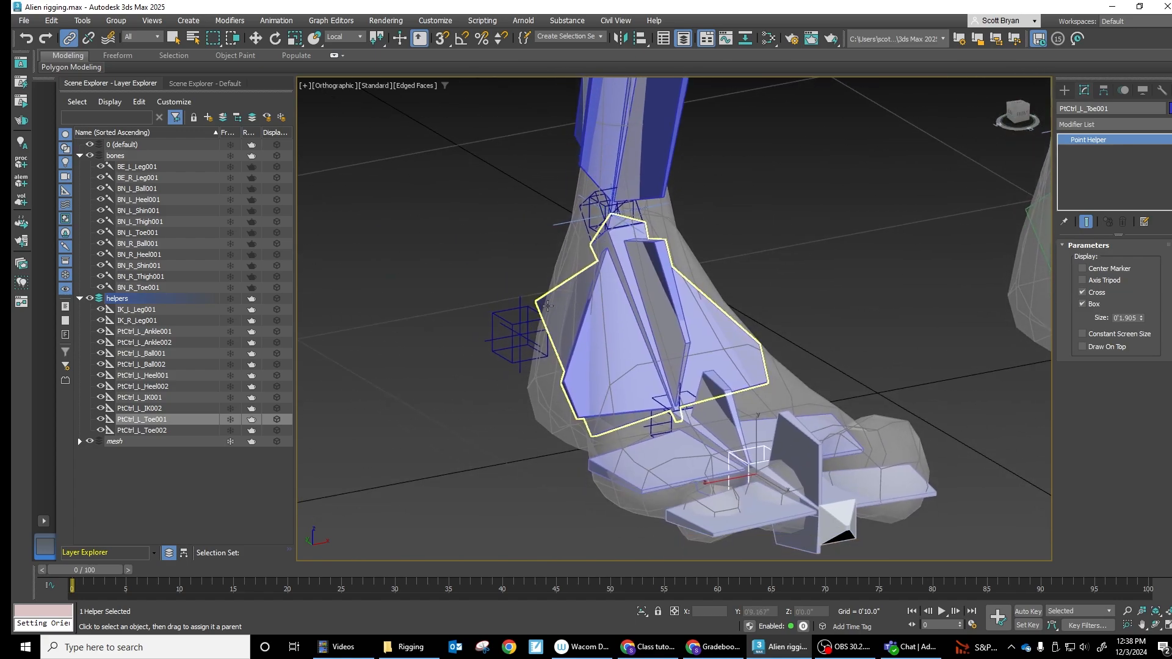
{"action": "left_click", "coordinate": [256, 38]}
{"action": "left_click", "coordinate": [500, 313]}
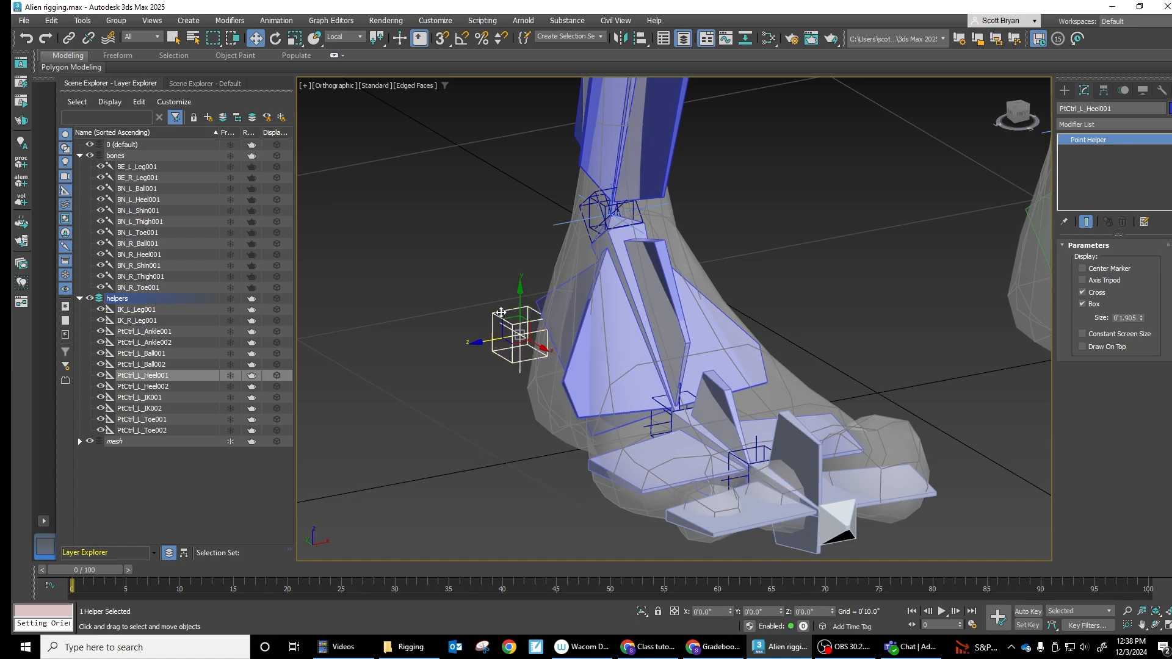
{"action": "left_click_drag", "start_coordinate": [519, 295], "coordinate": [437, 266]}
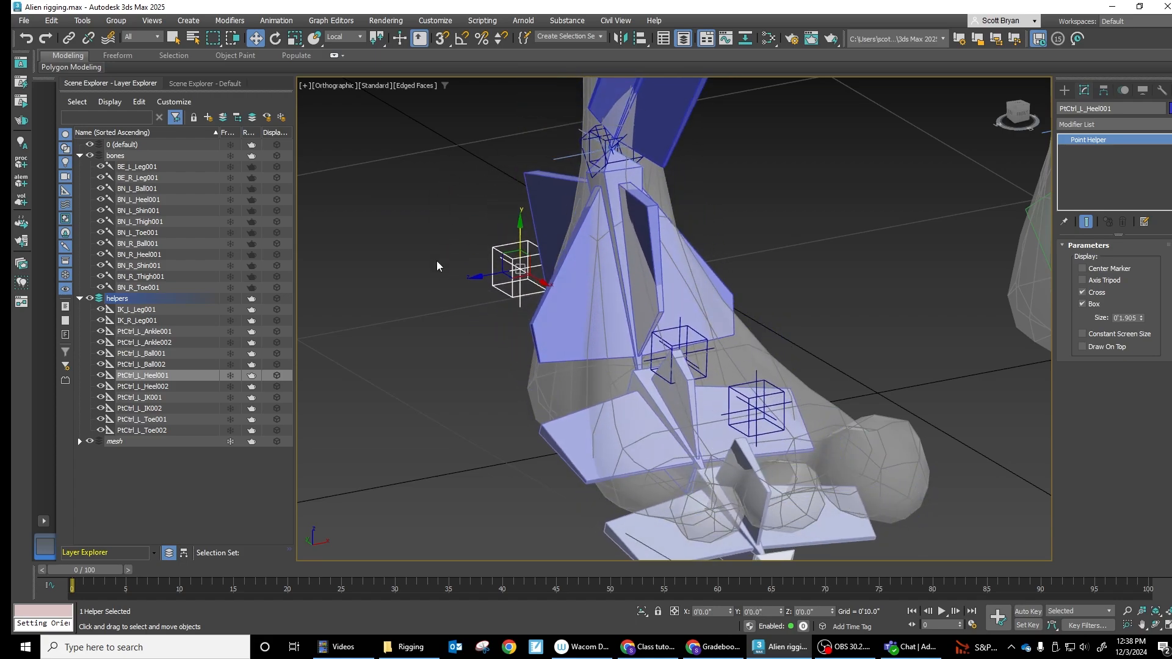
{"action": "key", "text": "ctrl+z"}
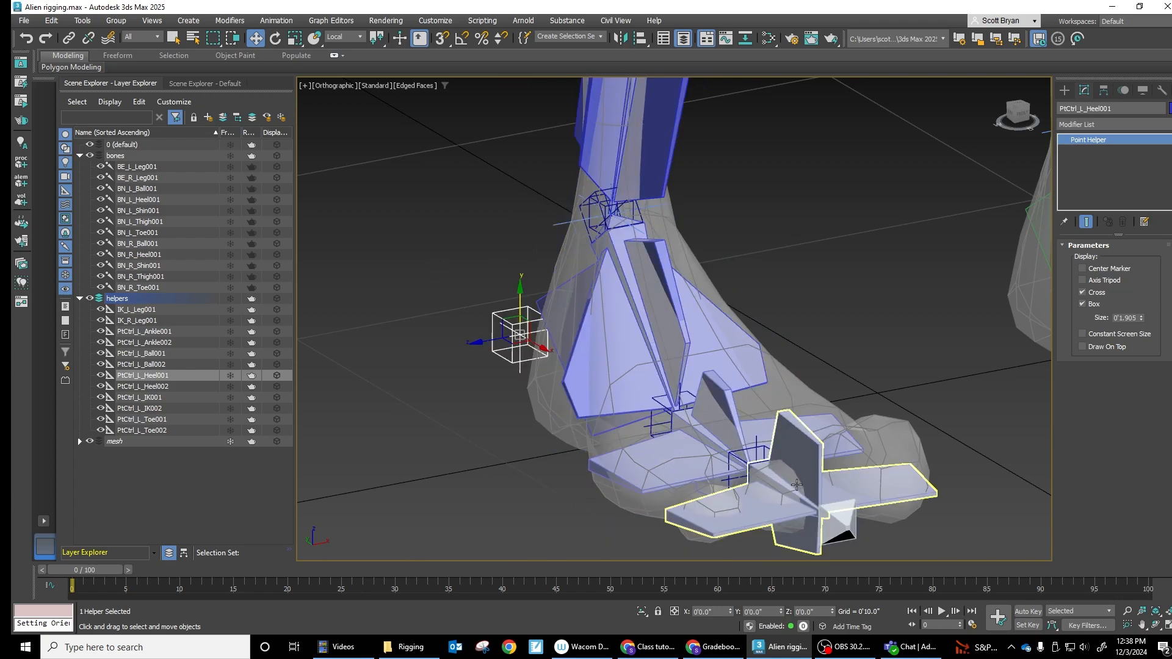
Step: Apply an Orientation Constraint to the BN_L_Toe001 bone with PtCtrl_L_Toe001 as its target
{"action": "middle_click_drag", "start_coordinate": [794, 482], "coordinate": [789, 386]}
{"action": "middle_click_drag", "start_coordinate": [733, 416], "coordinate": [858, 431], "text": "alt"}
{"action": "left_click", "coordinate": [876, 426]}
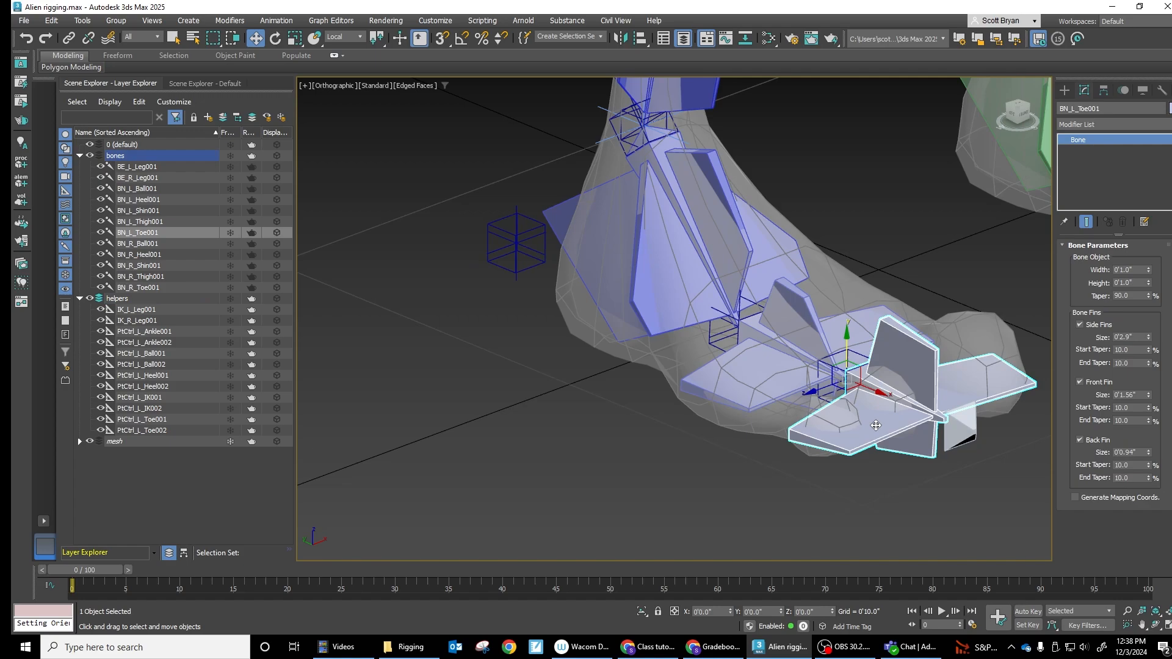
{"action": "left_click", "coordinate": [276, 20]}
{"action": "mouse_move", "coordinate": [342, 87]}
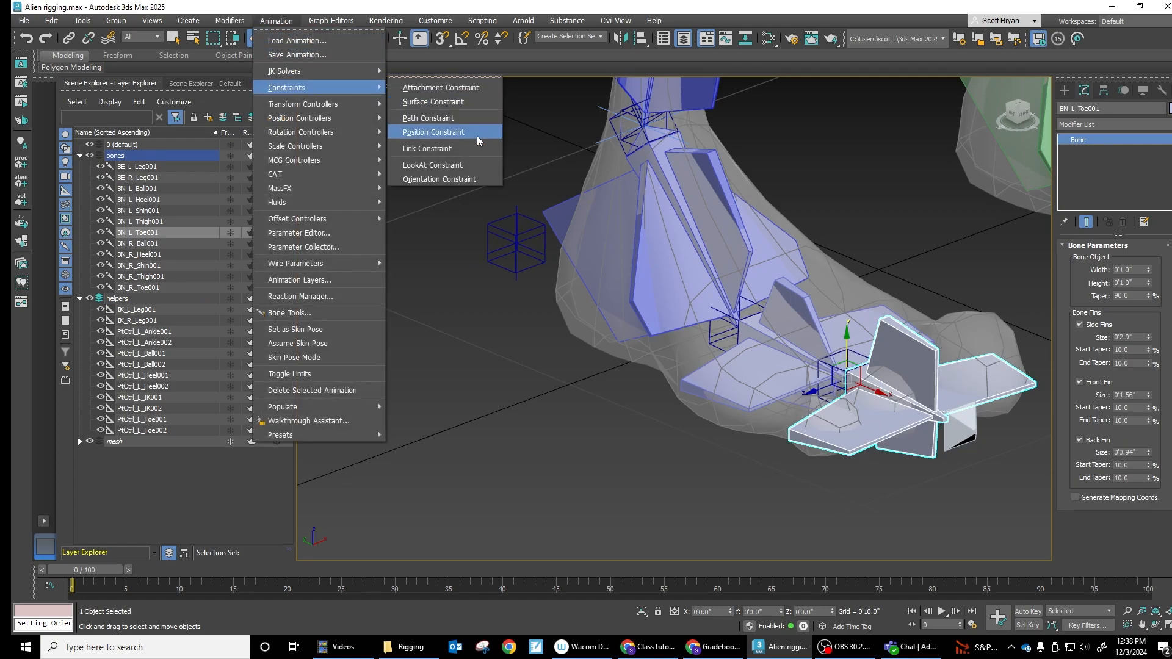
{"action": "left_click", "coordinate": [461, 179]}
{"action": "left_click", "coordinate": [825, 365]}
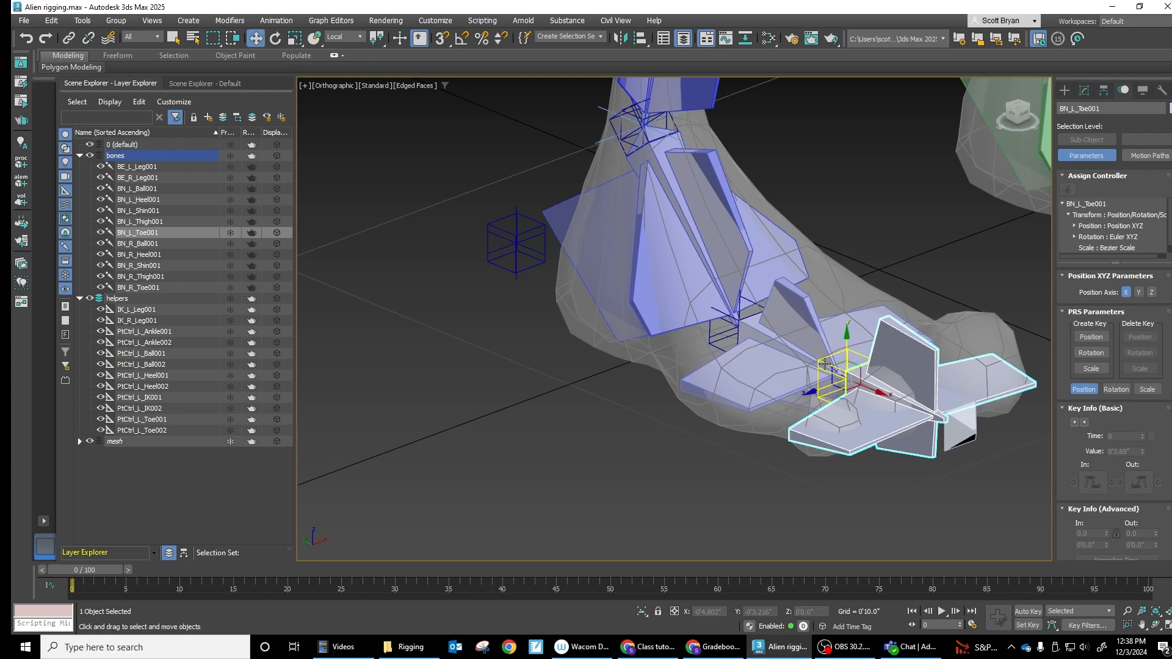
{"action": "left_click", "coordinate": [820, 368]}
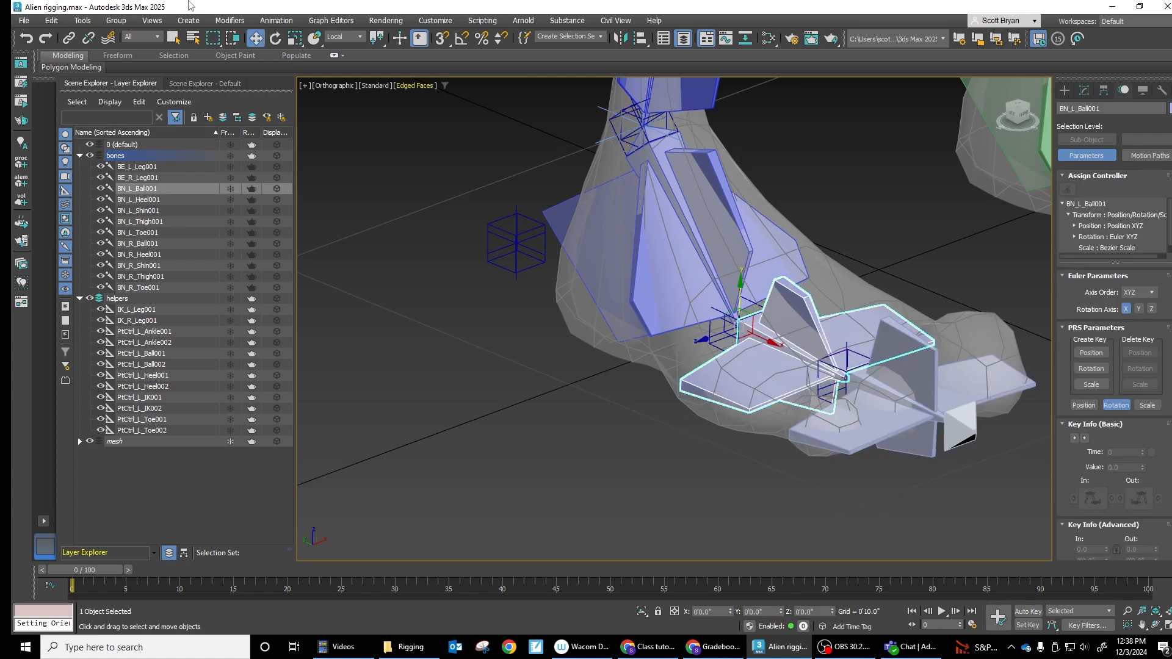
Step: Apply an Orientation Constraint to the BN_L_Ball001 bone with PtCtrl_L_Ball001 as its target
{"action": "left_click", "coordinate": [275, 20]}
{"action": "mouse_move", "coordinate": [302, 87]}
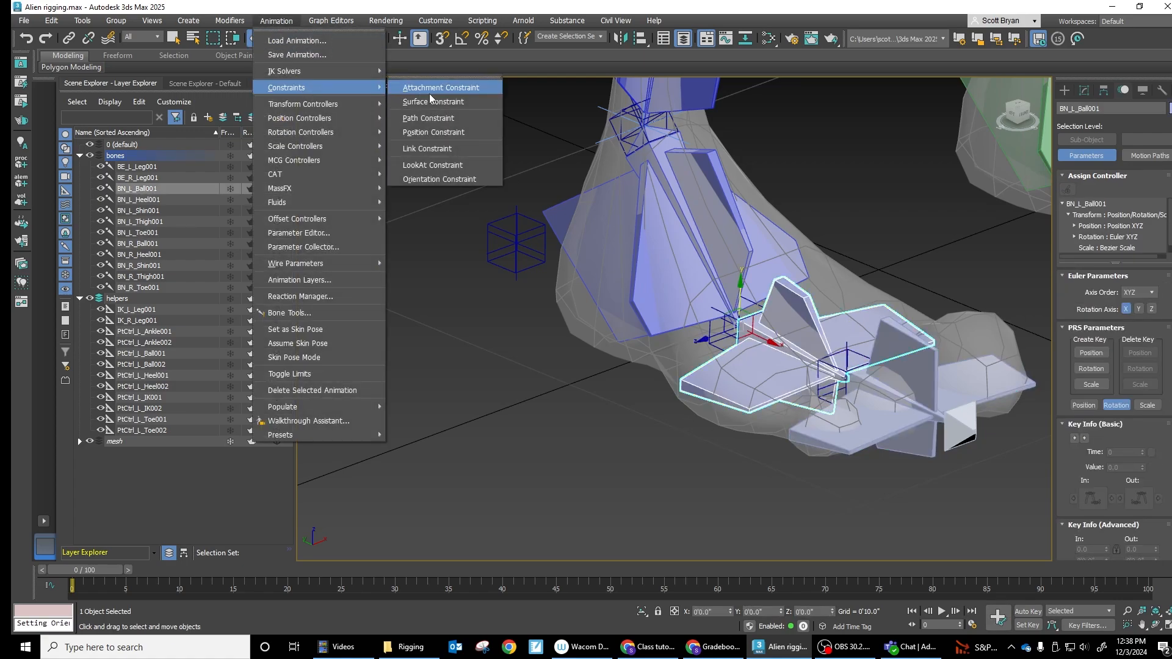
{"action": "left_click", "coordinate": [429, 179]}
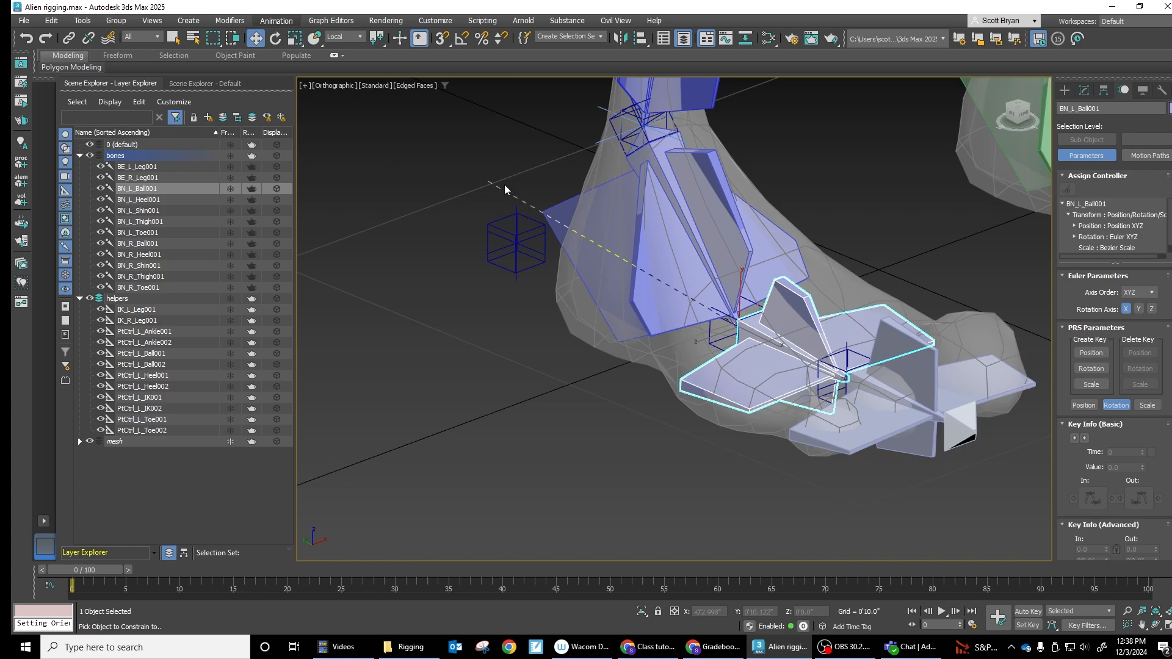
{"action": "left_click", "coordinate": [735, 319]}
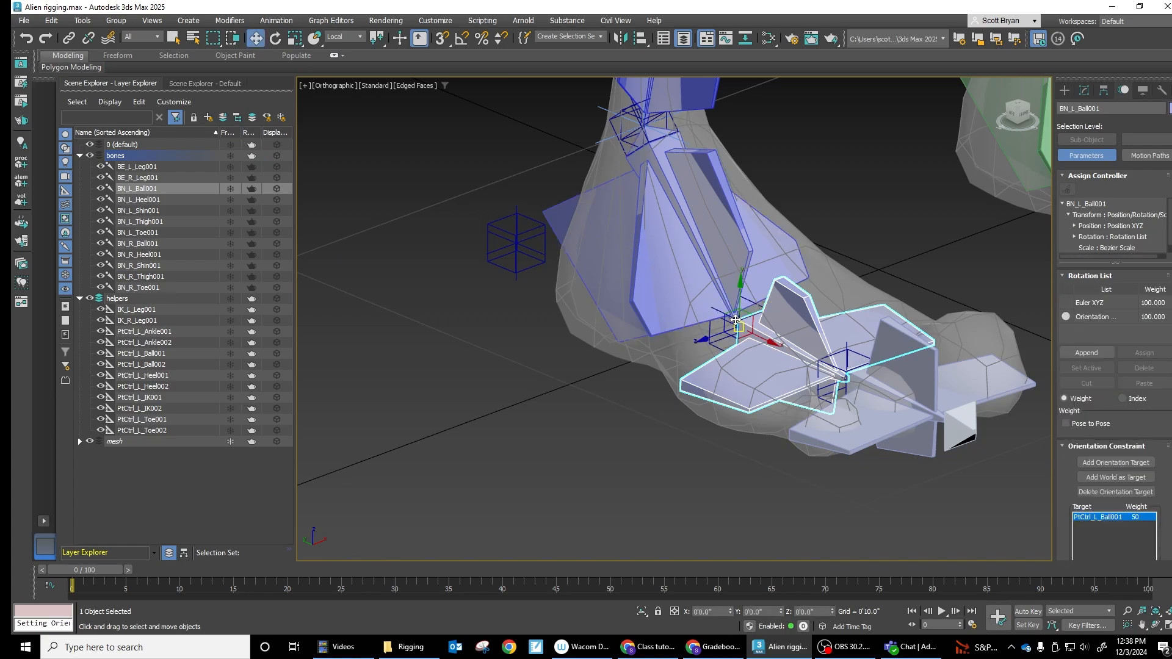
Step: Apply an Orientation Constraint to the BN_L_Heel001 bone with PtCtrl_L_Ankle001 as its target
{"action": "left_click", "coordinate": [652, 241]}
{"action": "middle_click_drag", "start_coordinate": [652, 240], "coordinate": [652, 350]}
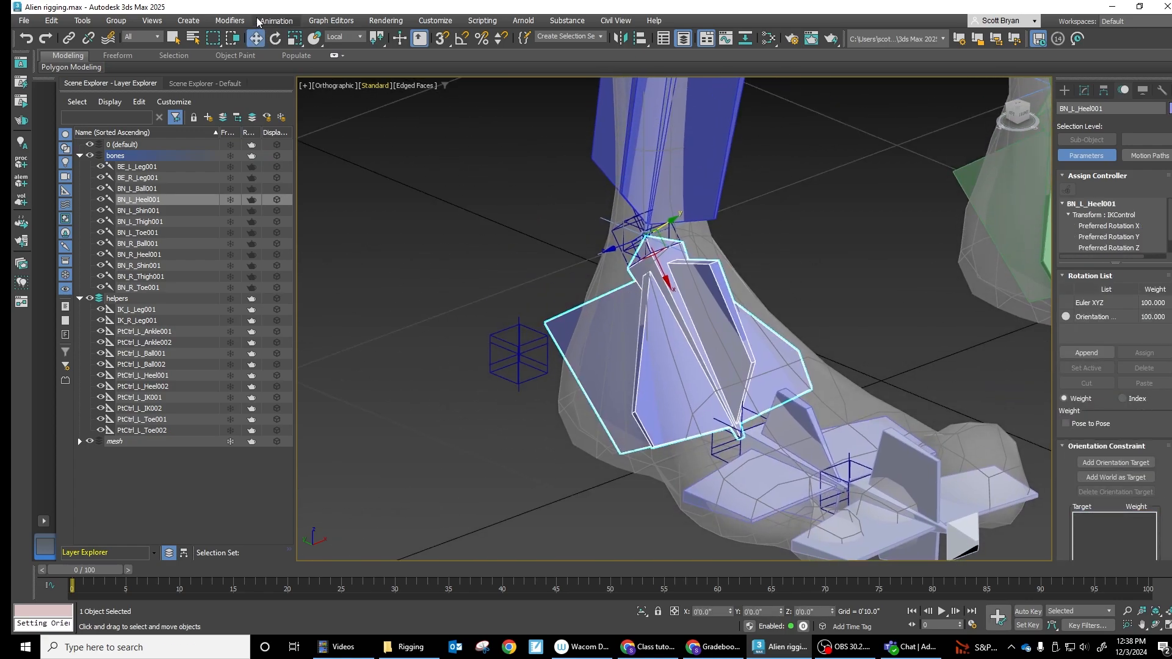
{"action": "left_click", "coordinate": [269, 21]}
{"action": "mouse_move", "coordinate": [331, 90]}
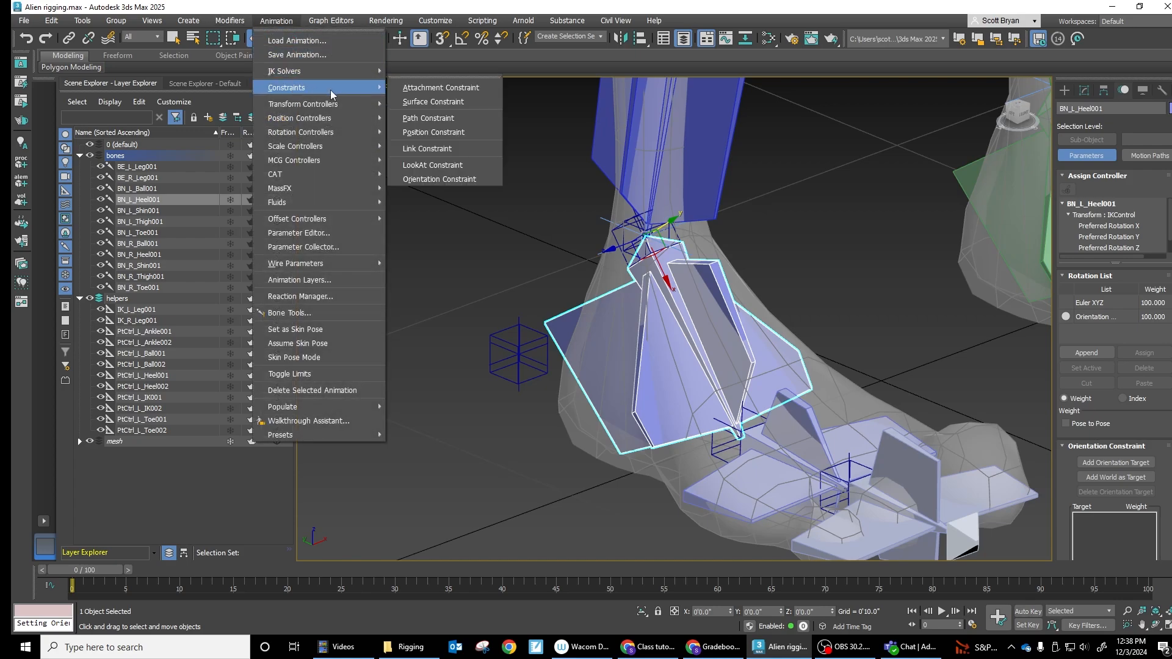
{"action": "left_click", "coordinate": [437, 179]}
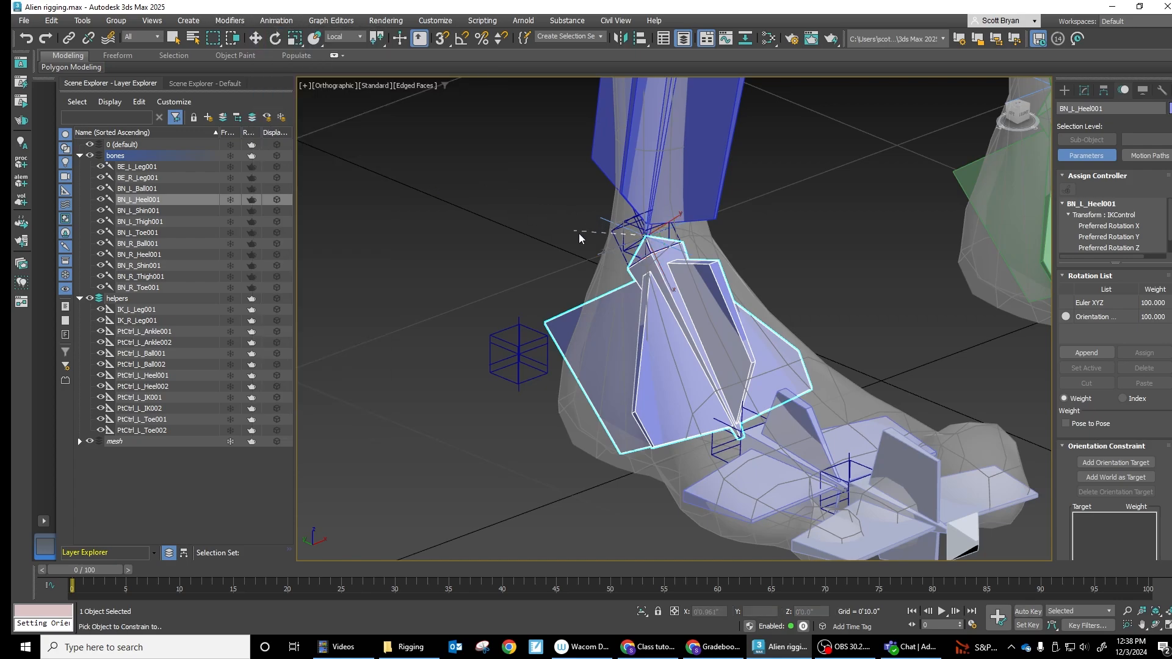
{"action": "left_click", "coordinate": [618, 243]}
Step: Test the left foot rig by moving PtCtrl_L_Heel001 upward and rotating it, and cancel the rotation
{"action": "middle_click_drag", "start_coordinate": [568, 327], "coordinate": [541, 181]}
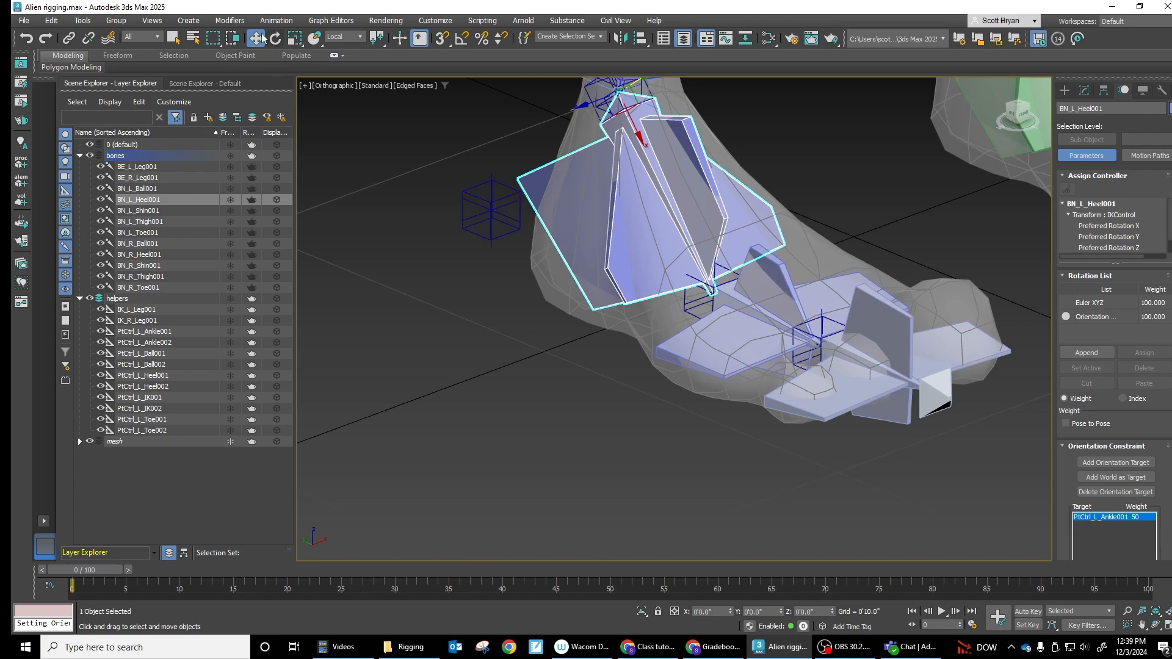
{"action": "left_click", "coordinate": [498, 204]}
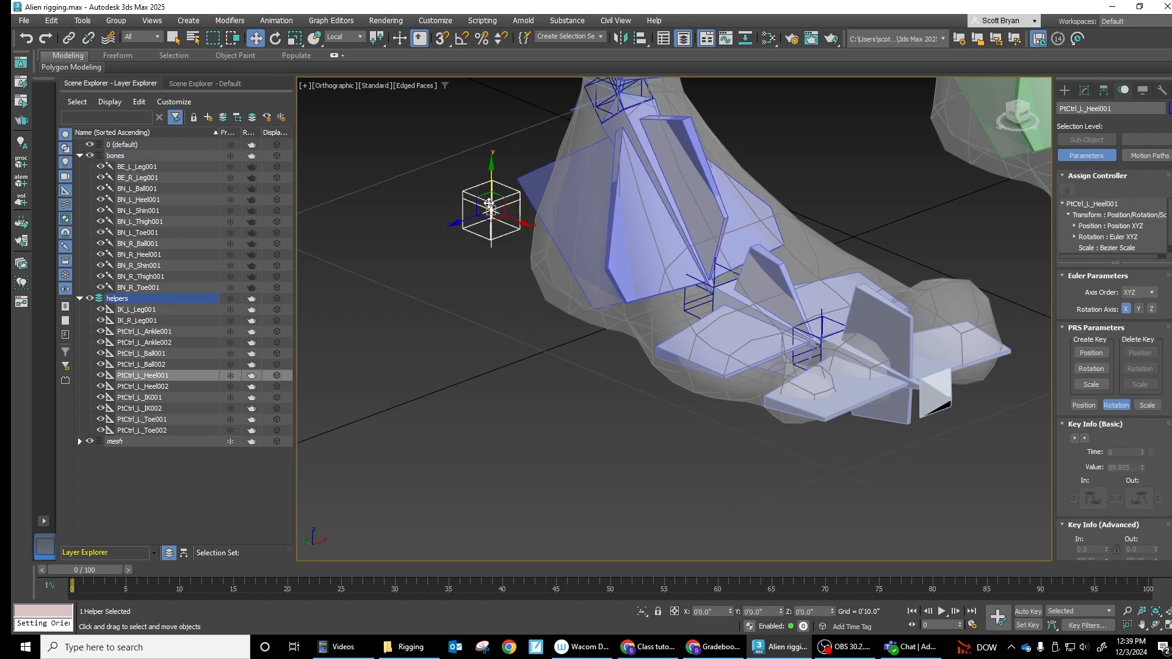
{"action": "middle_click_drag", "start_coordinate": [489, 171], "coordinate": [511, 391]}
{"action": "scroll", "coordinate": [512, 390], "scroll_direction": "down", "scroll_amount": 2}
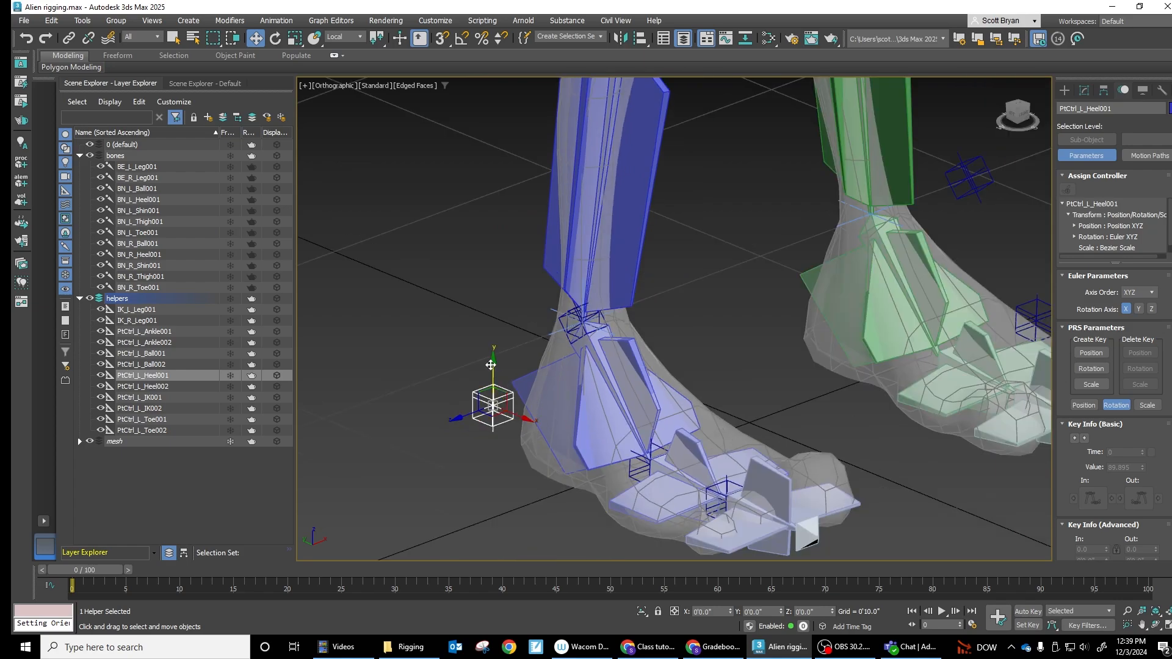
{"action": "mouse_move", "coordinate": [490, 364]}
{"action": "left_mouse_down"}
{"action": "mouse_move", "coordinate": [488, 294]}
{"action": "mouse_move", "coordinate": [488, 358]}
{"action": "left_mouse_up"}
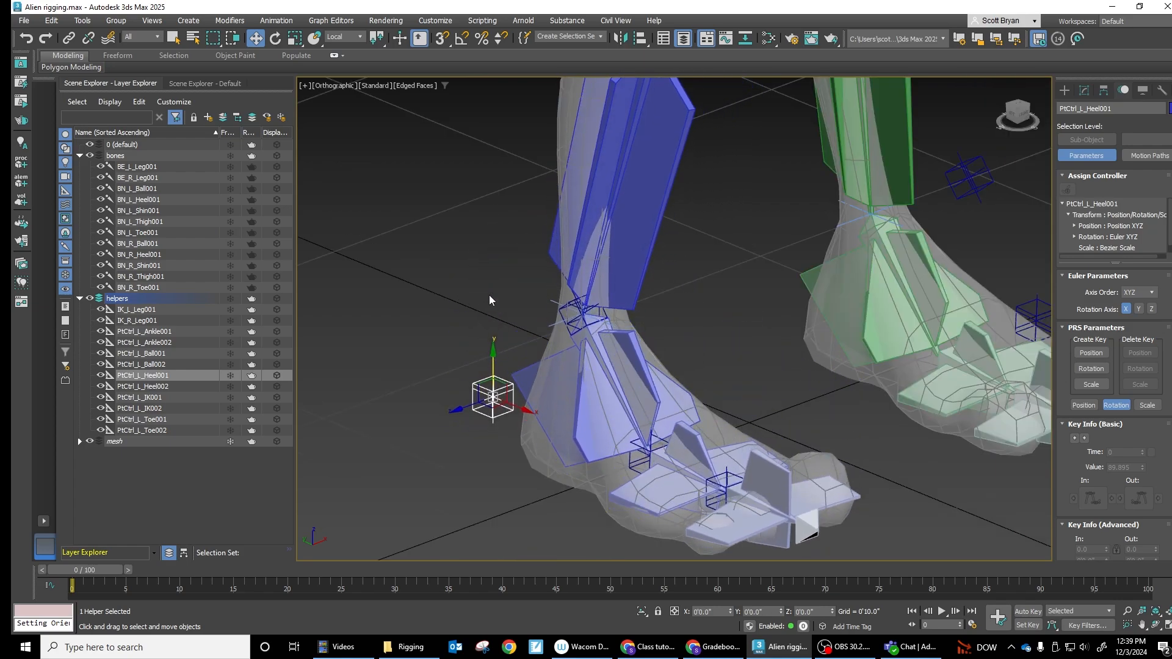
{"action": "left_click", "coordinate": [275, 38]}
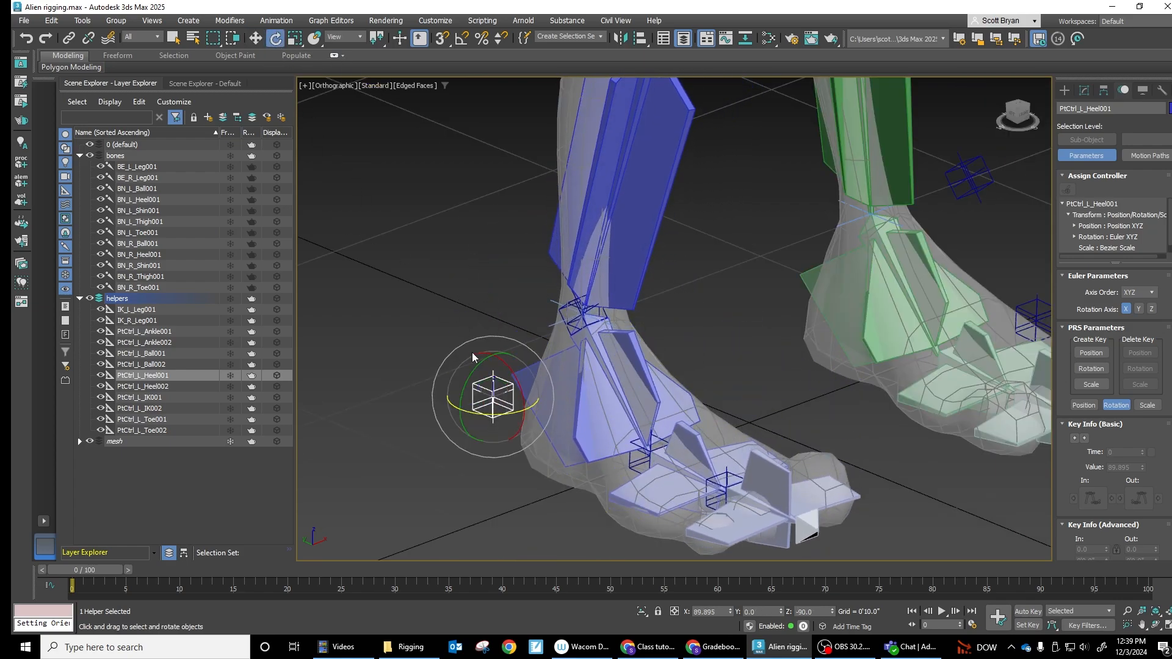
{"action": "mouse_move", "coordinate": [506, 375]}
{"action": "left_mouse_down"}
{"action": "mouse_move", "coordinate": [507, 345]}
{"action": "mouse_move", "coordinate": [506, 372]}
{"action": "mouse_move", "coordinate": [504, 357]}
{"action": "left_mouse_up"}
{"action": "right_click", "coordinate": [504, 360]}
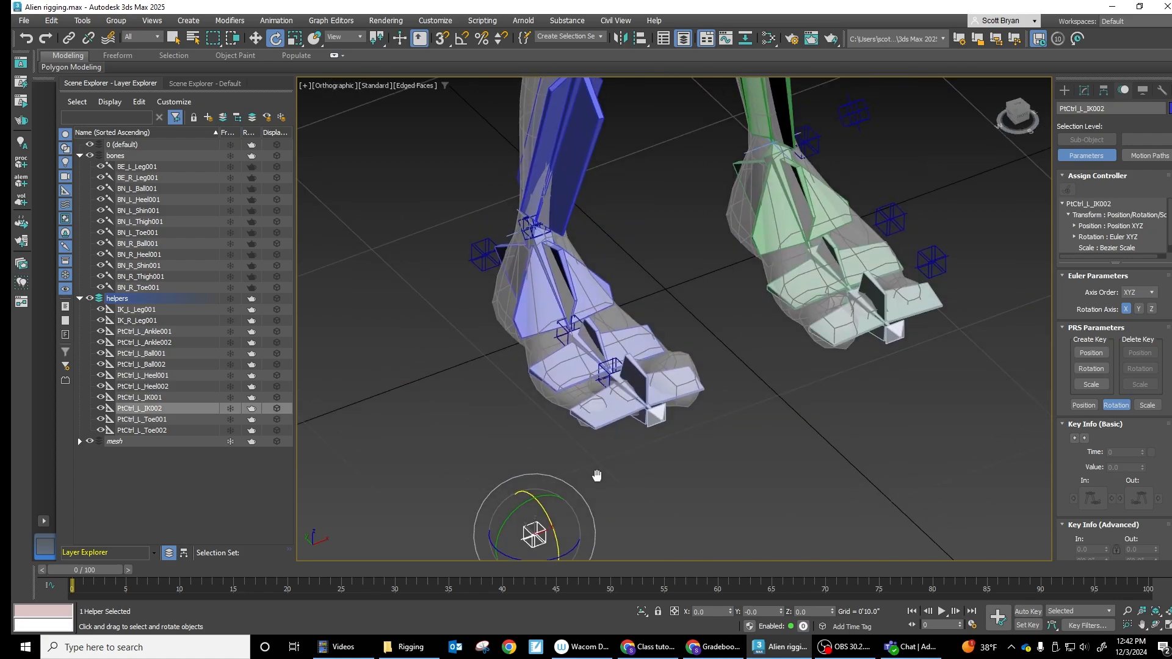
Step: Align PtCtrl_L_IK002 to IK_R_Leg001, matching pivot point position and local orientation on all three axes
{"action": "middle_click_drag", "start_coordinate": [597, 476], "coordinate": [592, 422]}
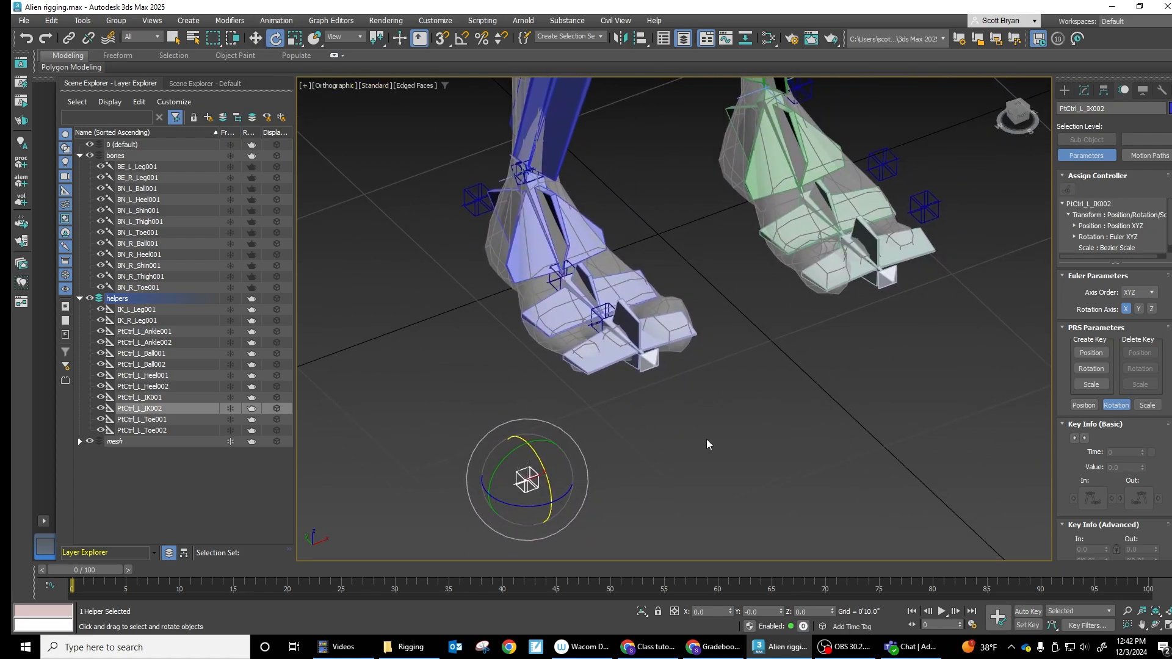
{"action": "middle_click_drag", "start_coordinate": [746, 102], "coordinate": [724, 174]}
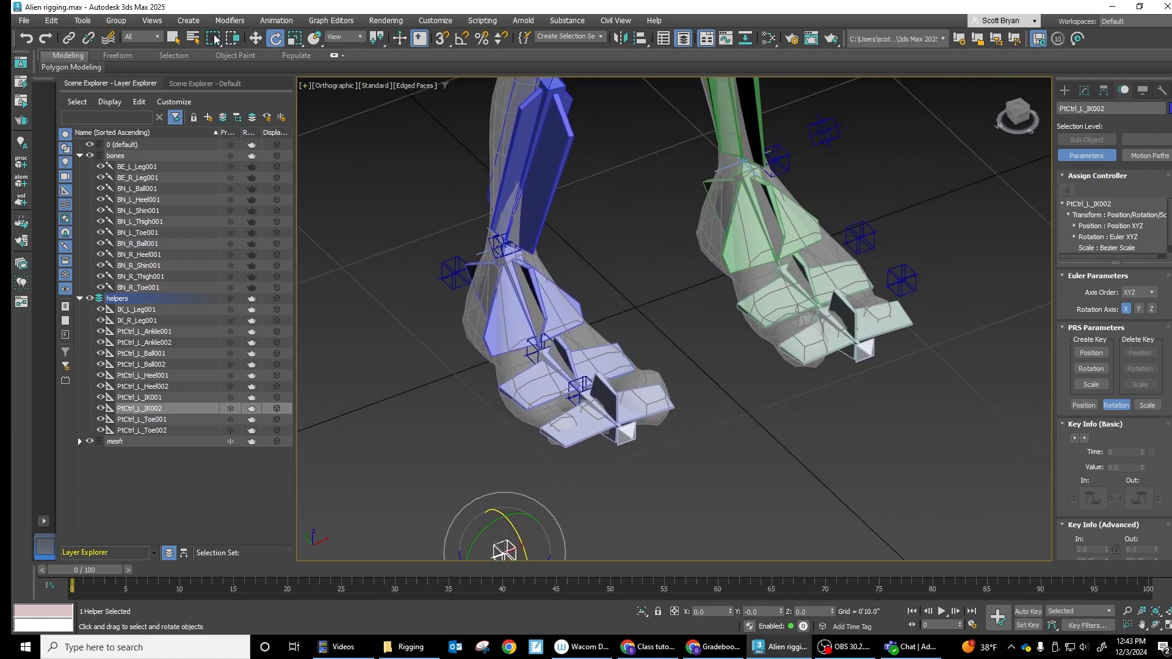
{"action": "left_click", "coordinate": [255, 38]}
{"action": "middle_click_drag", "start_coordinate": [679, 262], "coordinate": [660, 233]}
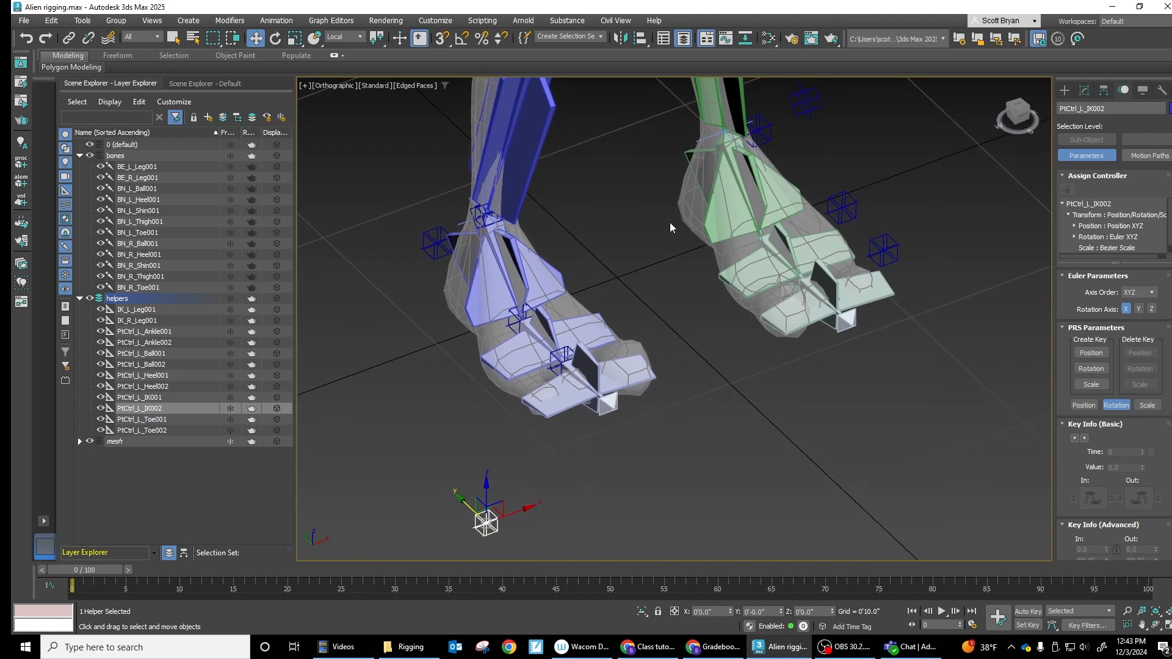
{"action": "key", "text": "alt+a"}
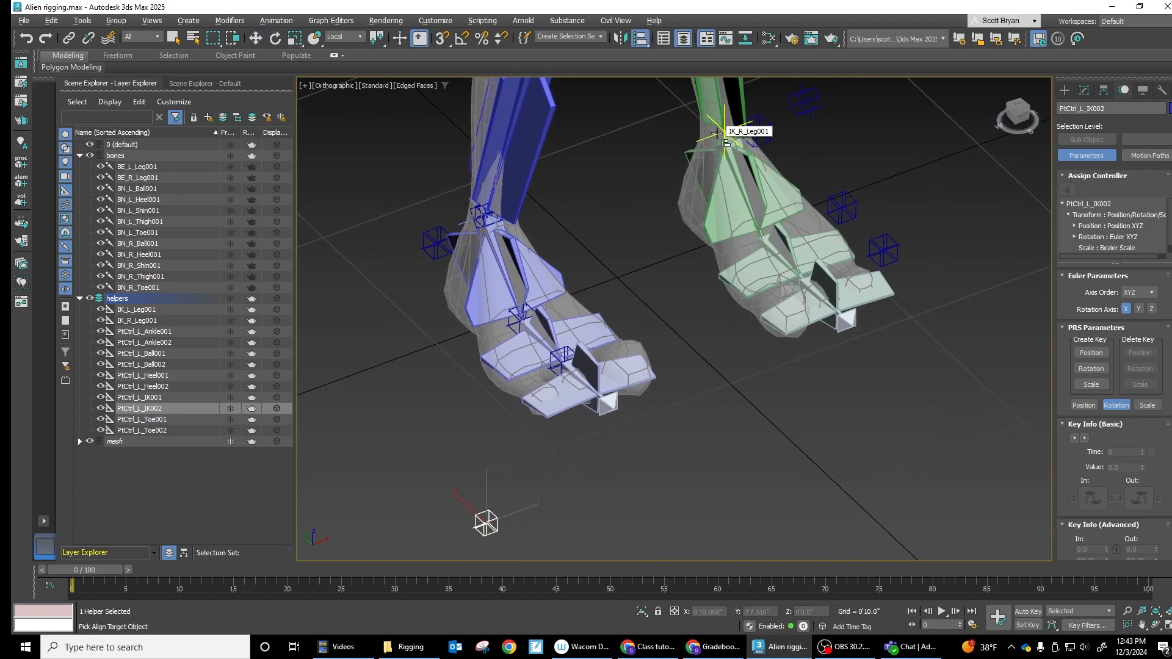
{"action": "left_click", "coordinate": [718, 133]}
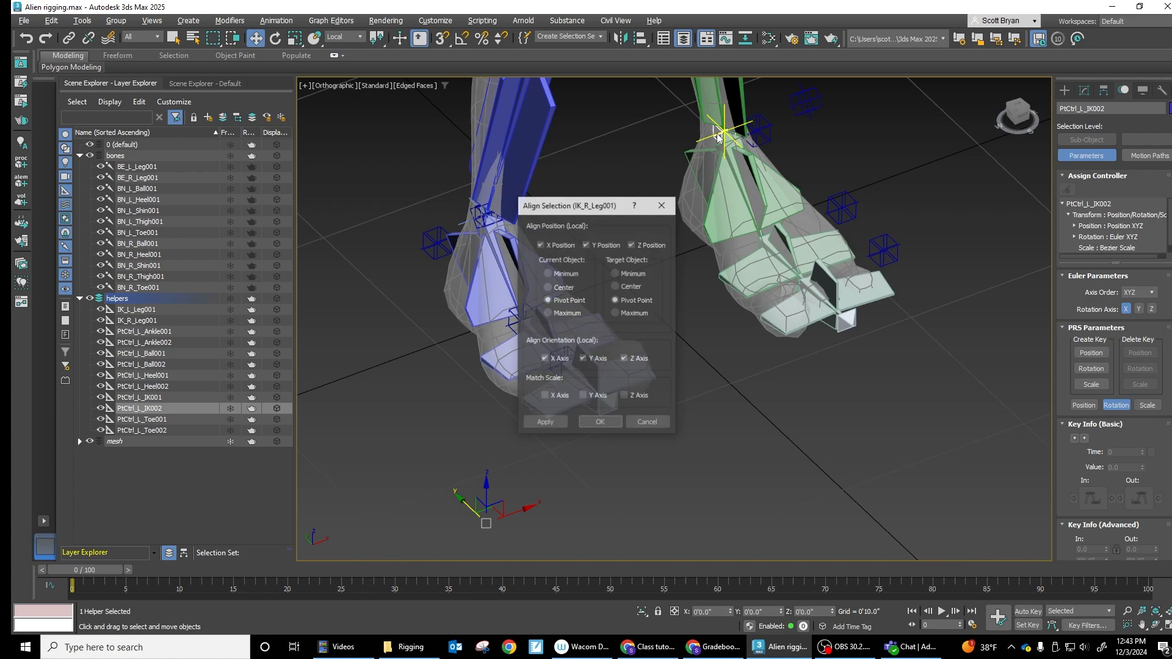
{"action": "left_click", "coordinate": [595, 423]}
Step: Link the IK_R_Leg001 chain goal to the PtCtrl_L_IK002 point helper at the right ankle
{"action": "scroll", "coordinate": [708, 150], "scroll_direction": "up", "scroll_amount": 5}
{"action": "middle_click_drag", "start_coordinate": [708, 151], "coordinate": [636, 211]}
{"action": "left_click", "coordinate": [628, 216]}
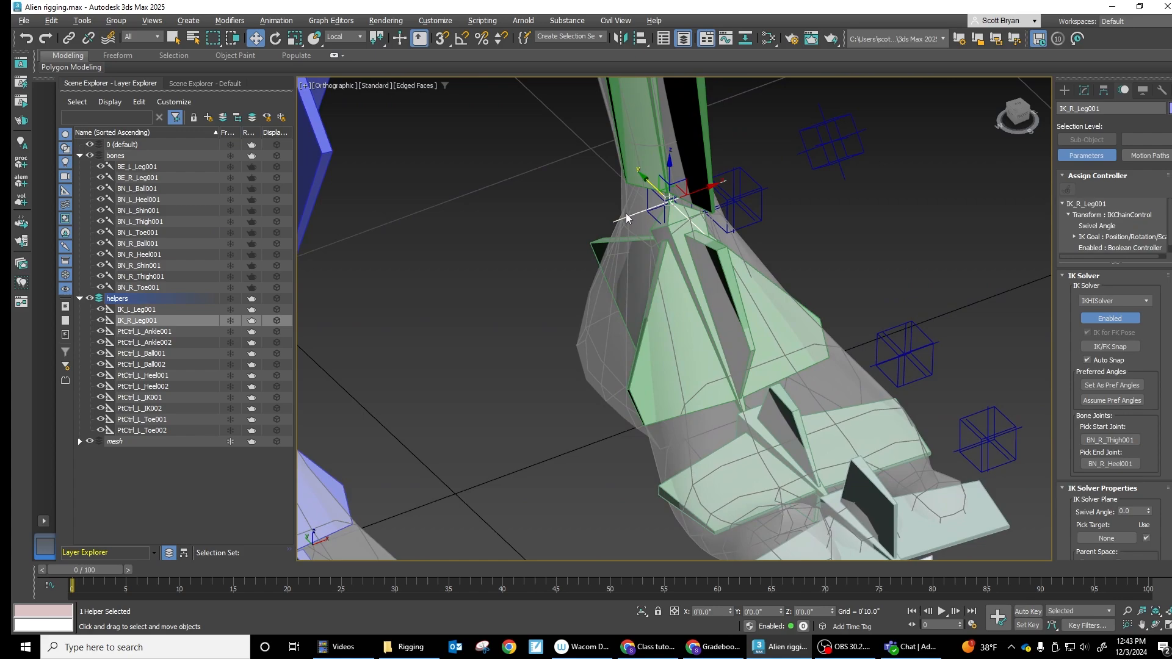
{"action": "left_click", "coordinate": [69, 38]}
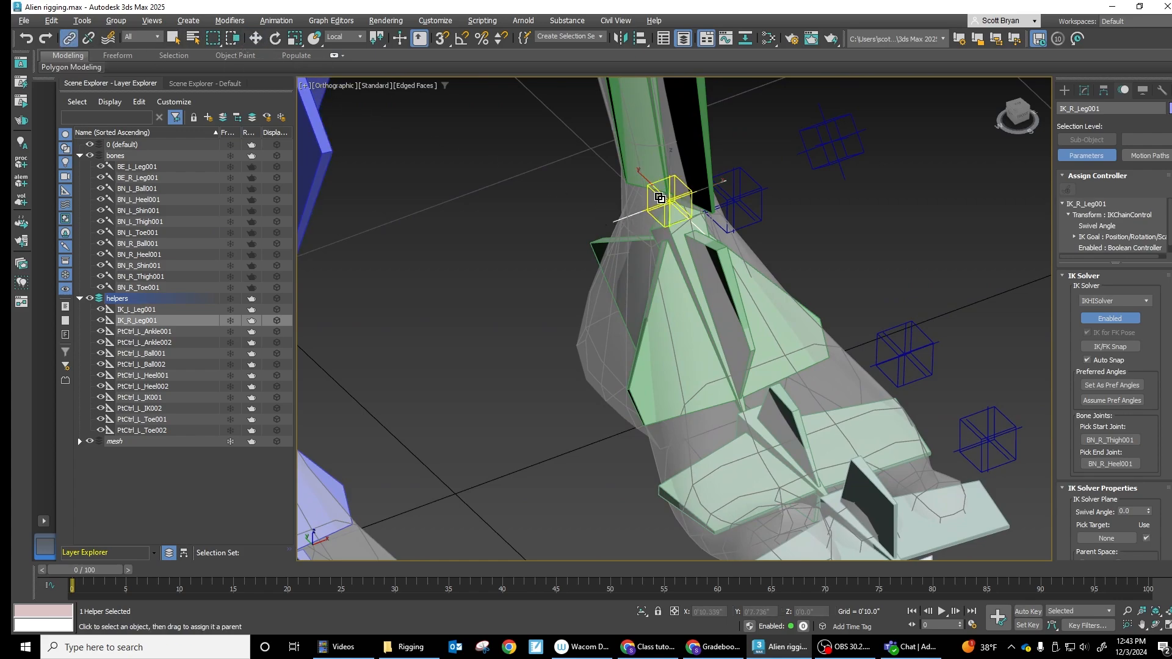
{"action": "scroll", "coordinate": [708, 215], "scroll_direction": "down", "scroll_amount": 3}
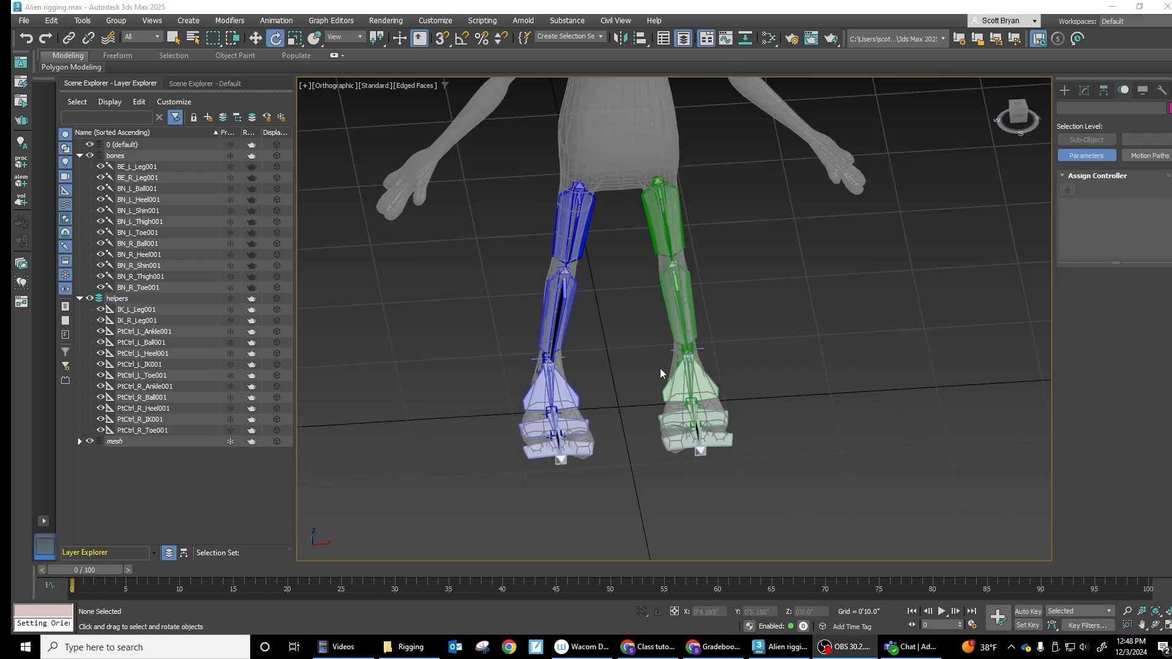
Step: Test the right foot rig by rotating PtCtrl_R_Heel001, and undo the rotation
{"action": "scroll", "coordinate": [661, 374], "scroll_direction": "up", "scroll_amount": 6}
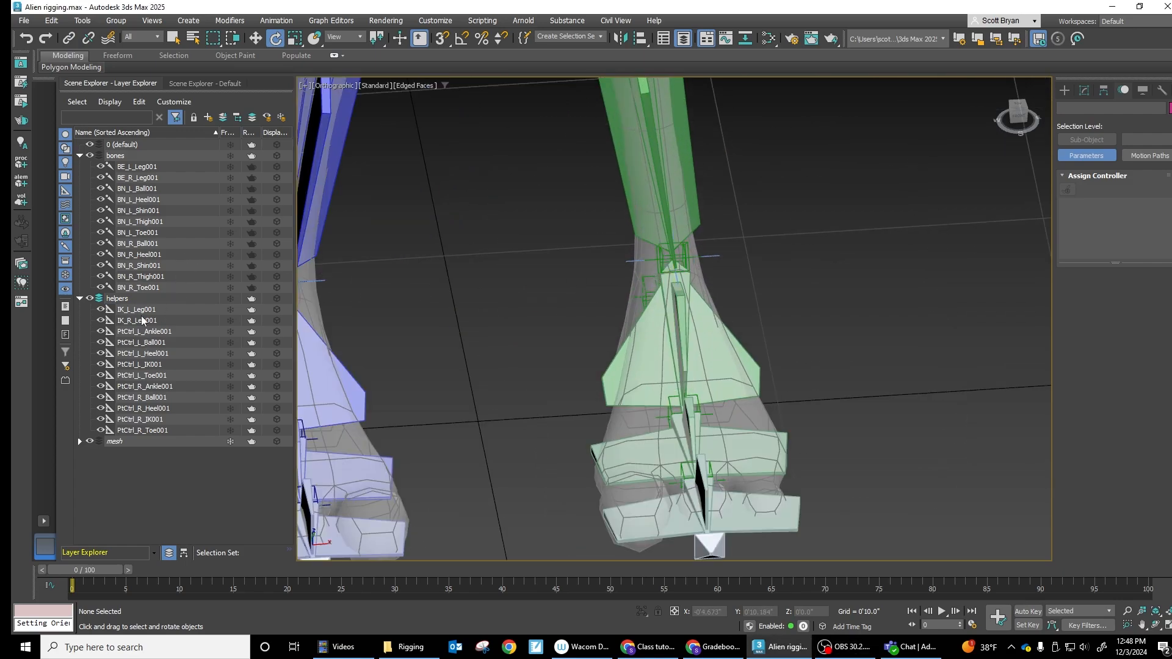
{"action": "middle_click_drag", "start_coordinate": [586, 420], "coordinate": [580, 263]}
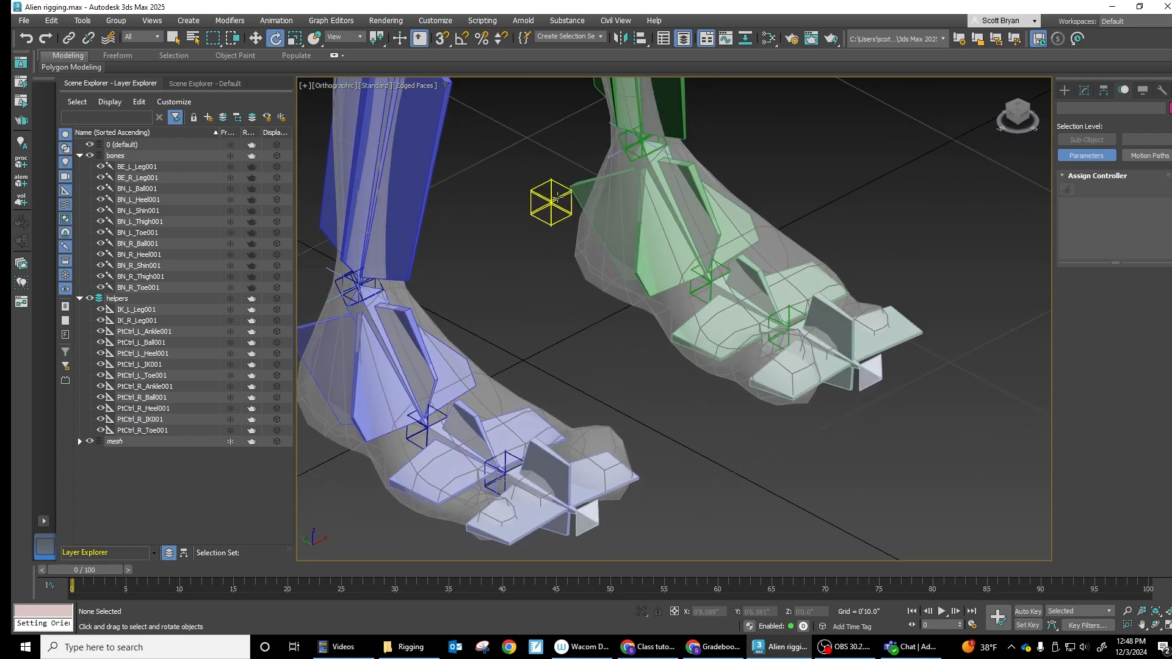
{"action": "left_click", "coordinate": [557, 198]}
{"action": "middle_click_drag", "start_coordinate": [556, 202], "coordinate": [570, 278]}
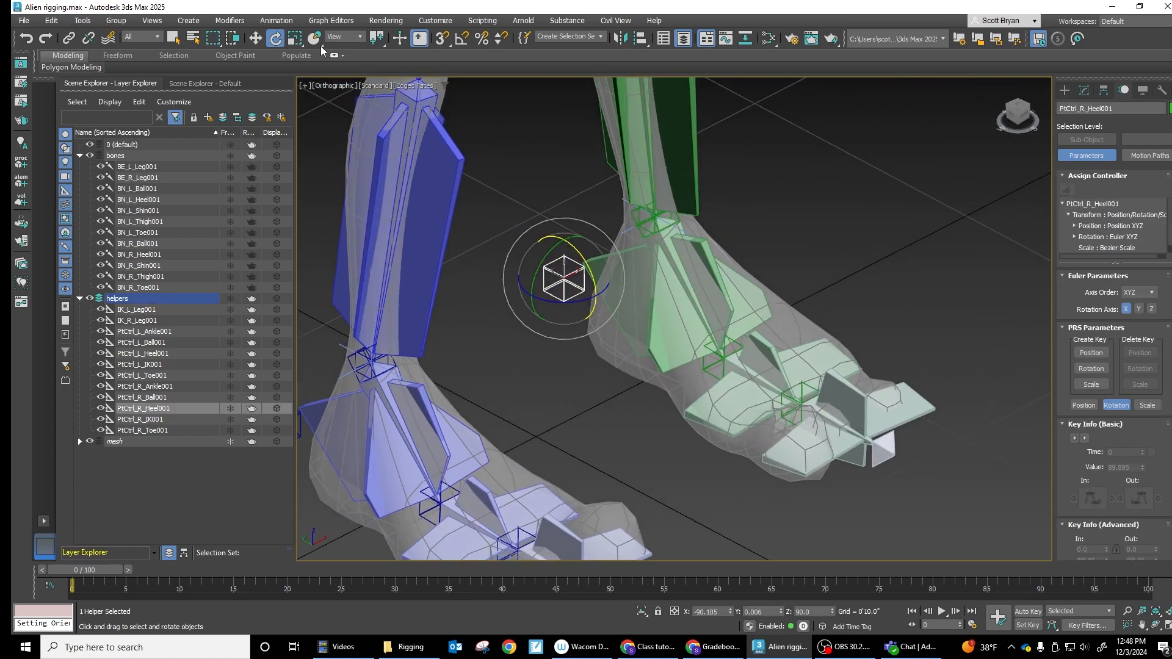
{"action": "left_click_drag", "start_coordinate": [582, 257], "coordinate": [578, 251]}
{"action": "key", "text": "ctrl+z"}
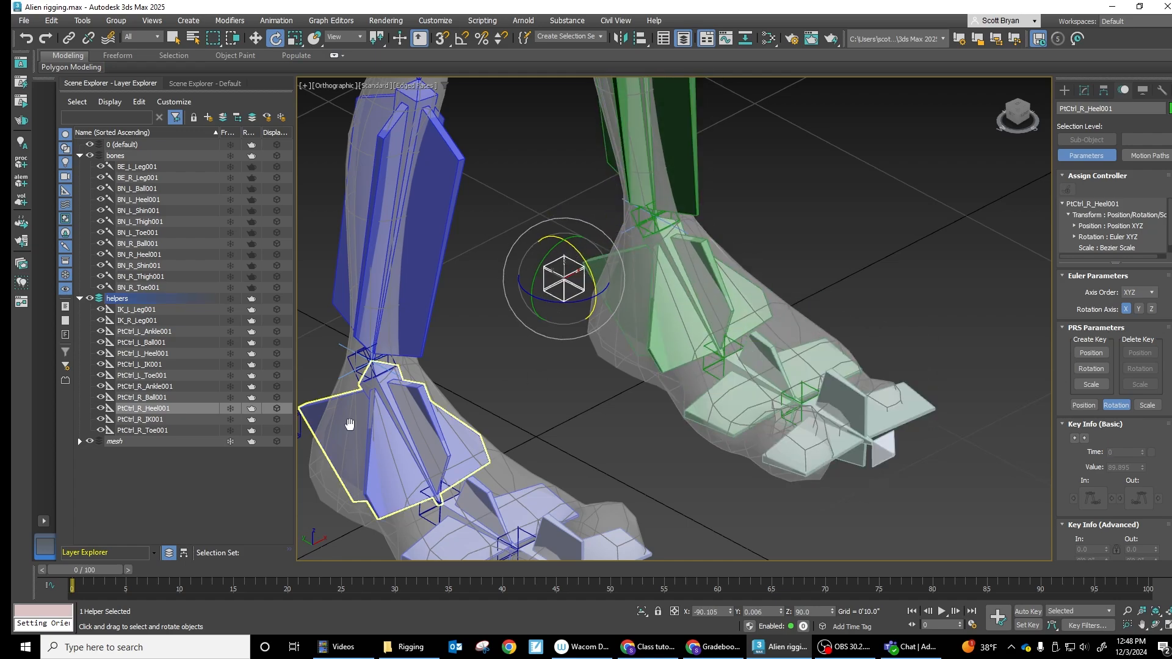
Step: Test the left foot rig by rotating PtCtrl_L_Heel001, and undo the rotation
{"action": "middle_click_drag", "start_coordinate": [348, 419], "coordinate": [410, 385]}
{"action": "left_click", "coordinate": [404, 378]}
{"action": "left_click_drag", "start_coordinate": [423, 369], "coordinate": [409, 345]}
{"action": "key", "text": "ctrl+z"}
Step: Test the ball helpers by rotating PtCtrl_R_Ball001 and PtCtrl_L_Ball001, and undo the rotations
{"action": "left_click", "coordinate": [842, 315]}
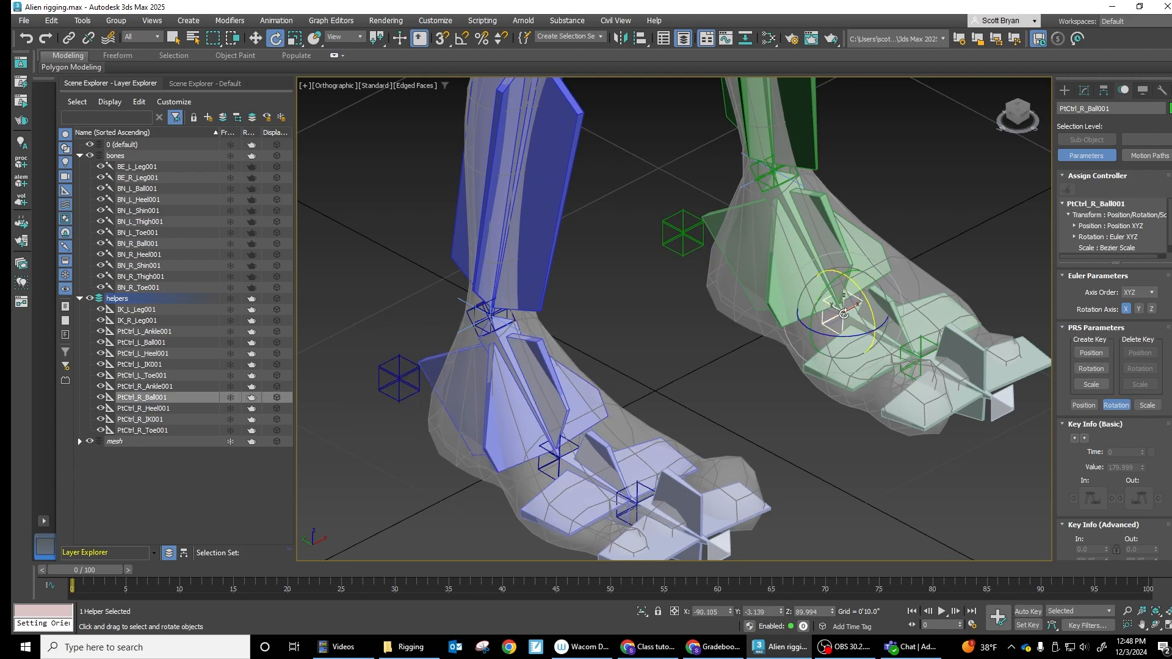
{"action": "key", "text": "ctrl+z"}
{"action": "left_click", "coordinate": [550, 453]}
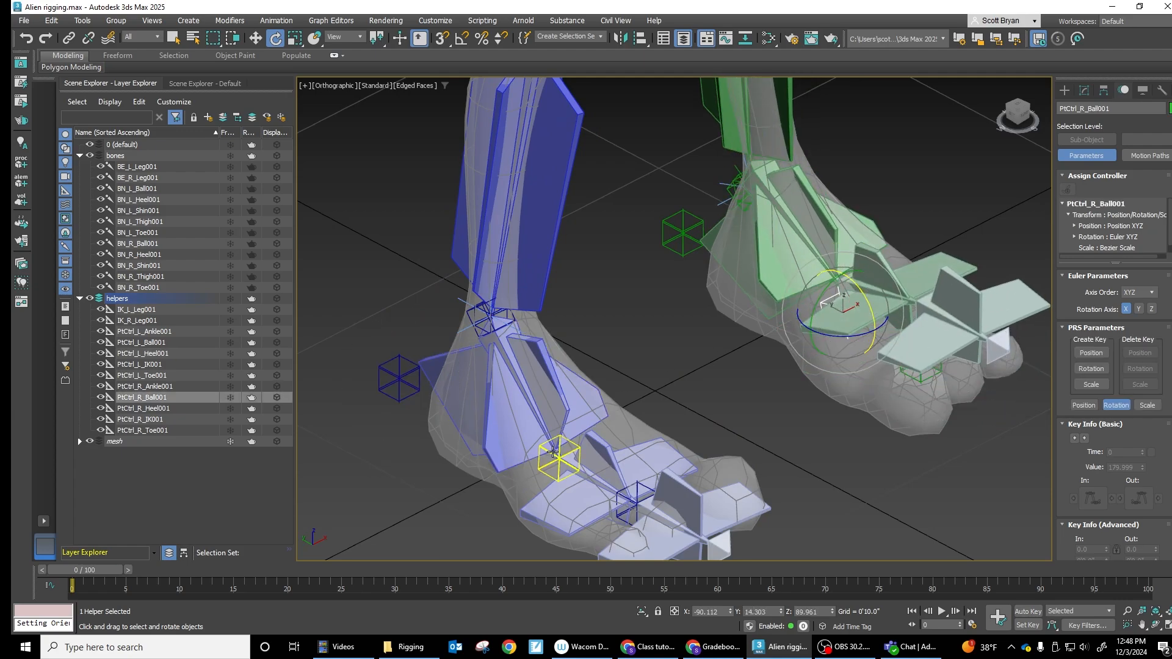
{"action": "left_click_drag", "start_coordinate": [574, 432], "coordinate": [551, 419]}
{"action": "key", "text": "ctrl+z"}
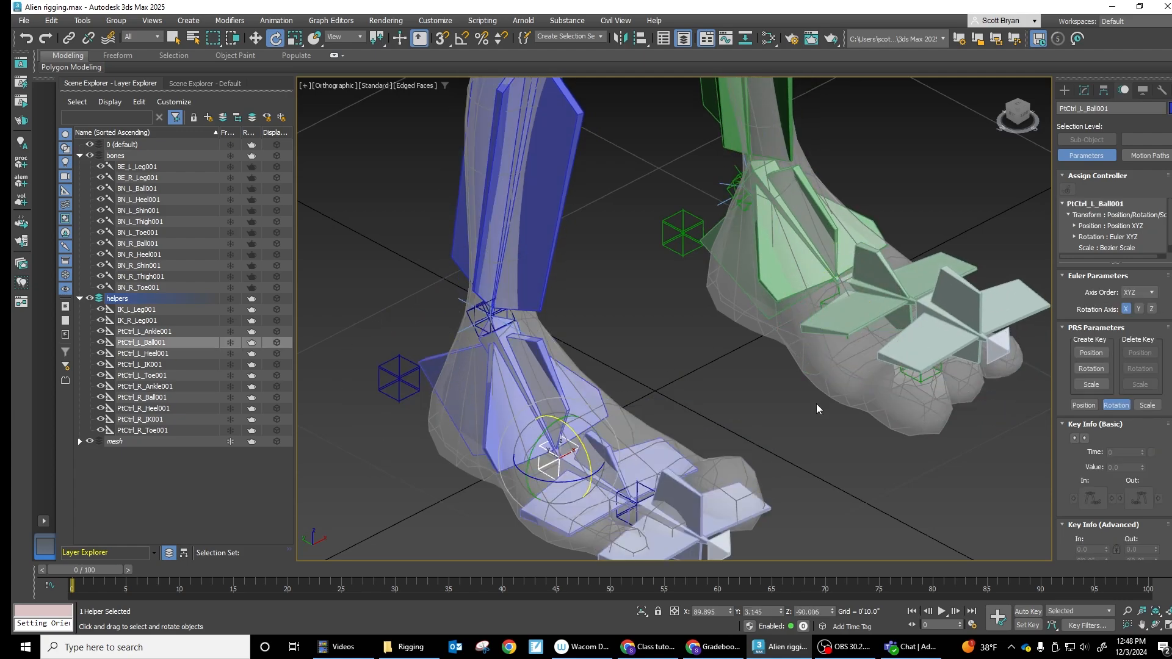
{"action": "key", "text": "ctrl+z"}
{"action": "key", "text": "ctrl+z"}
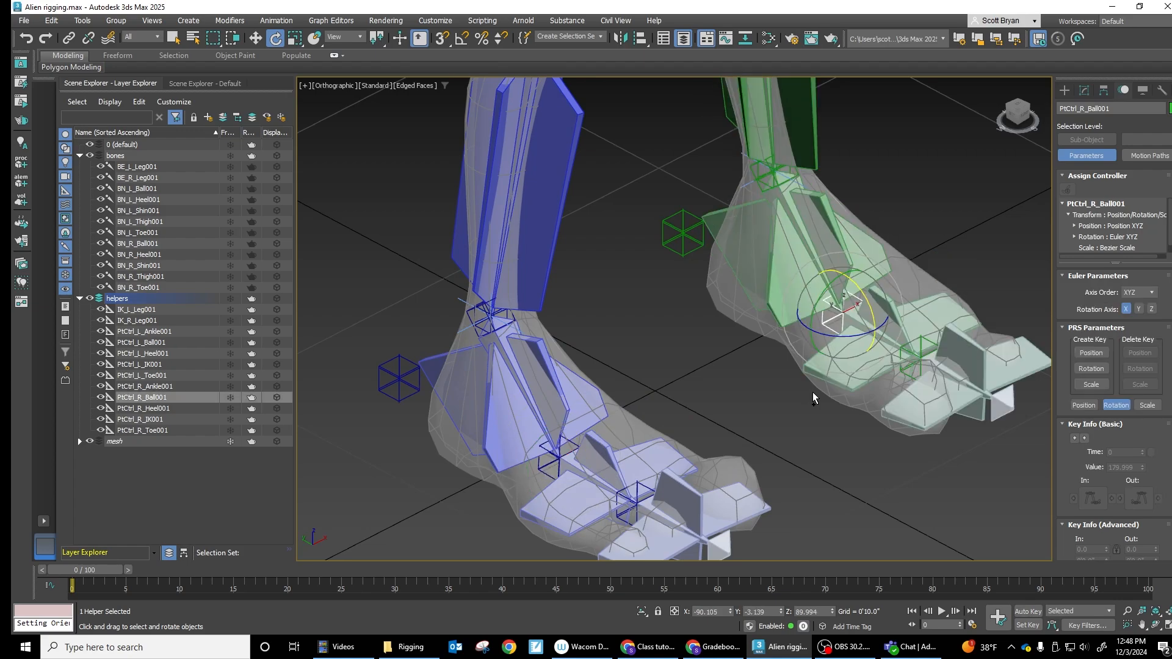
Step: Test the right ankle control by moving PtCtrl_R_Ankle001 up toward the shin
{"action": "left_click", "coordinate": [919, 356]}
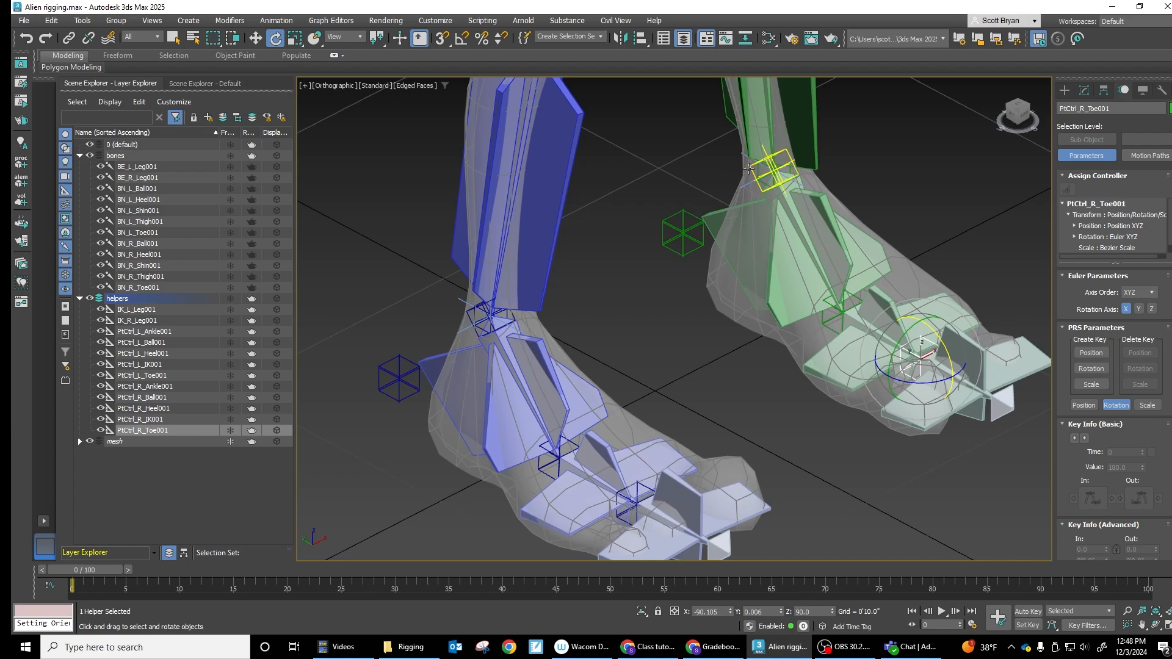
{"action": "left_click", "coordinate": [749, 169]}
{"action": "key", "text": "w"}
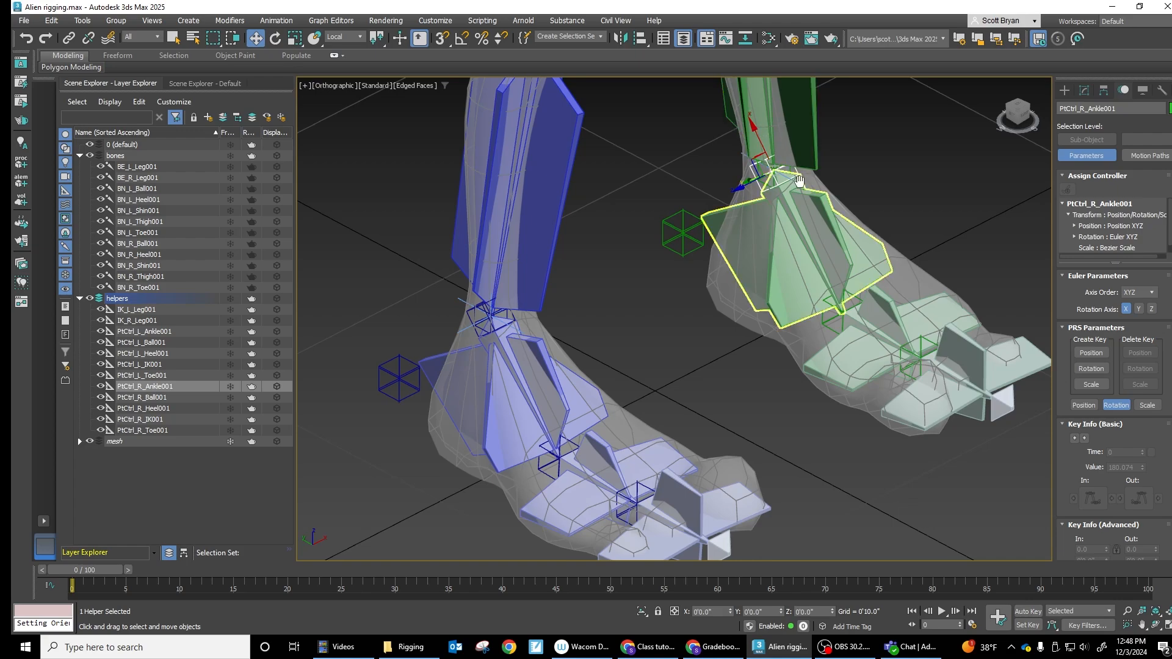
{"action": "middle_click_drag", "start_coordinate": [762, 150], "coordinate": [722, 226]}
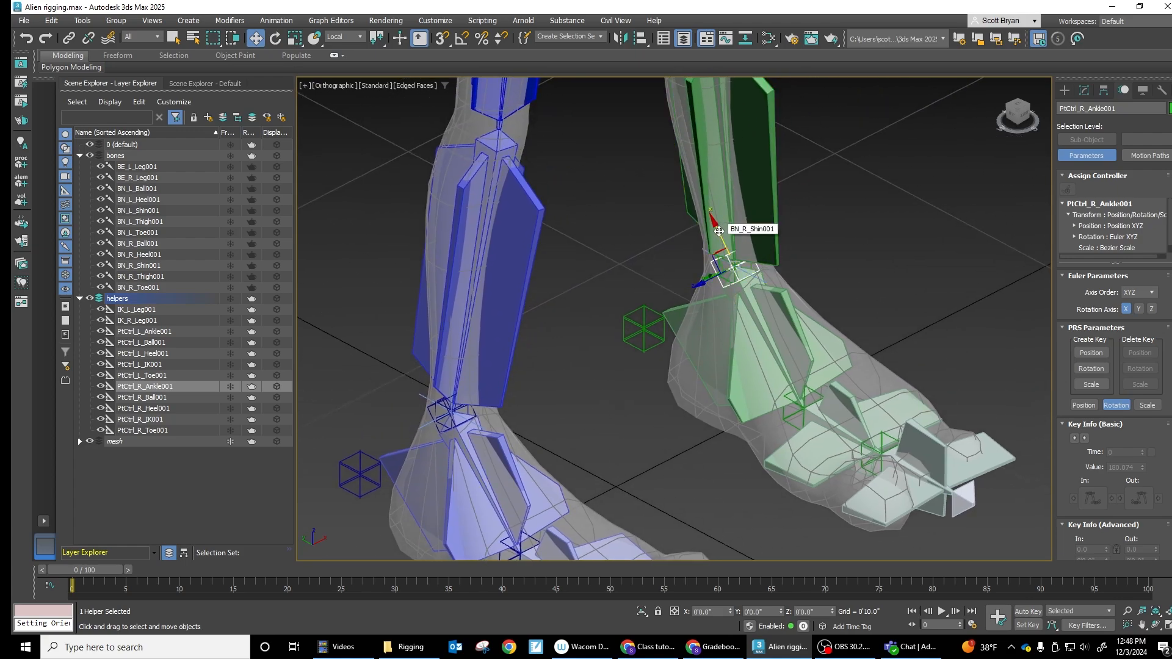
{"action": "left_click_drag", "start_coordinate": [719, 230], "coordinate": [675, 189]}
{"action": "scroll", "coordinate": [748, 257], "scroll_direction": "up", "scroll_amount": 3}
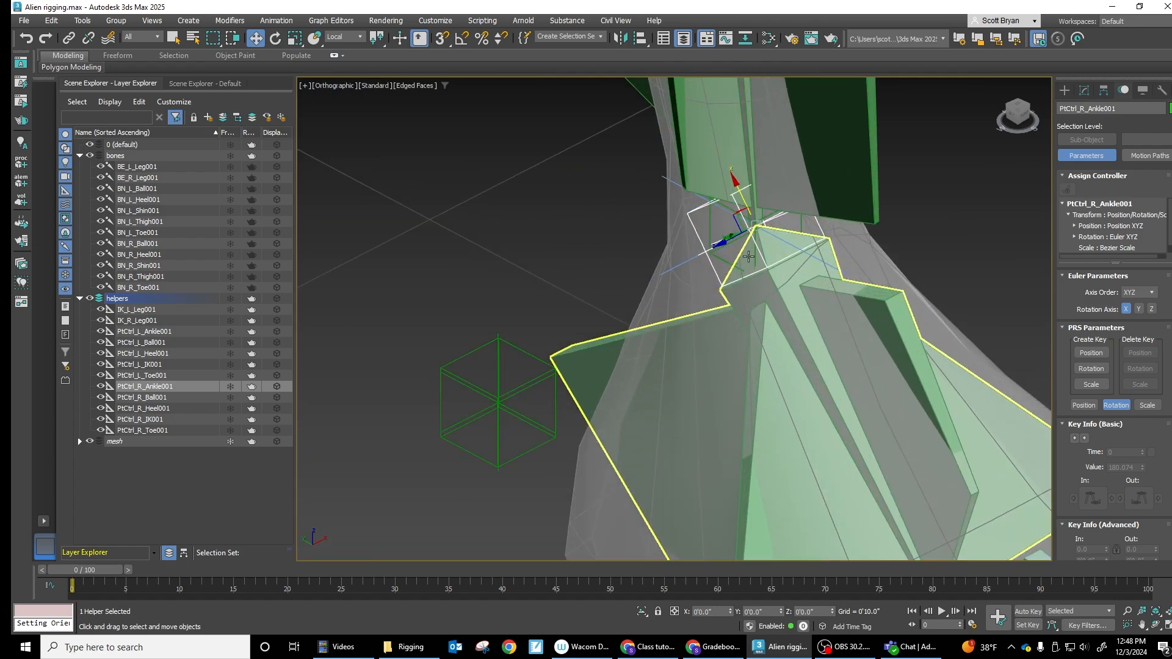
Step: Test the right leg's IK control by moving PtCtrl_R_IK001 upward, and undo the move
{"action": "left_click", "coordinate": [733, 264]}
{"action": "scroll", "coordinate": [733, 264], "scroll_direction": "down", "scroll_amount": 5}
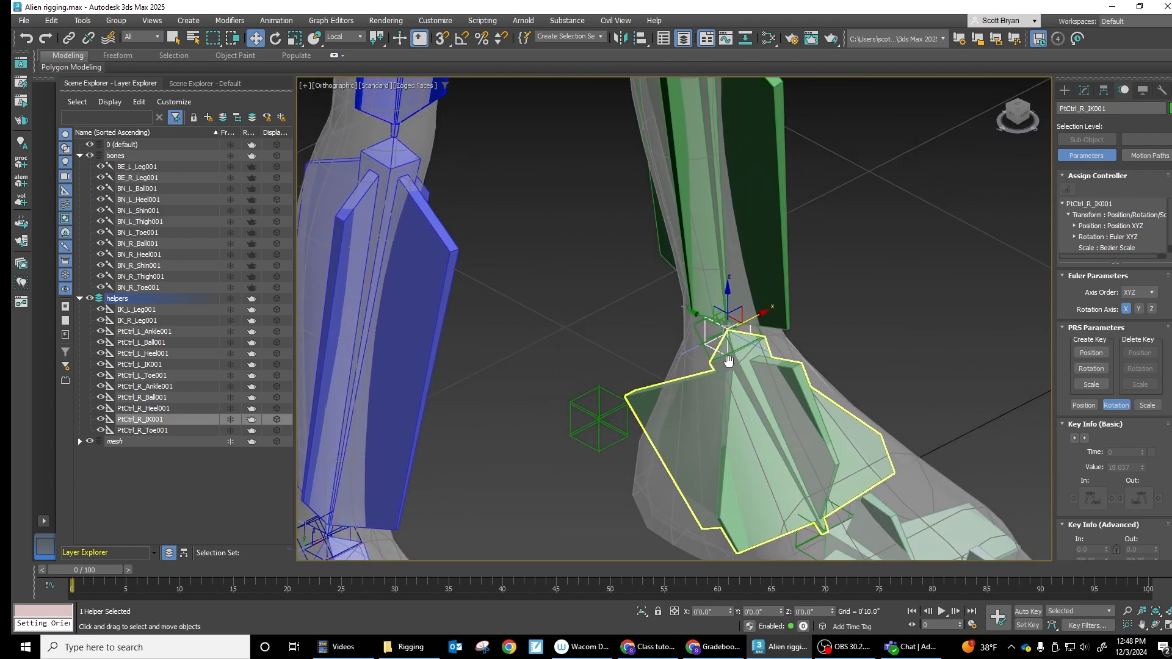
{"action": "left_click_drag", "start_coordinate": [727, 299], "coordinate": [731, 260]}
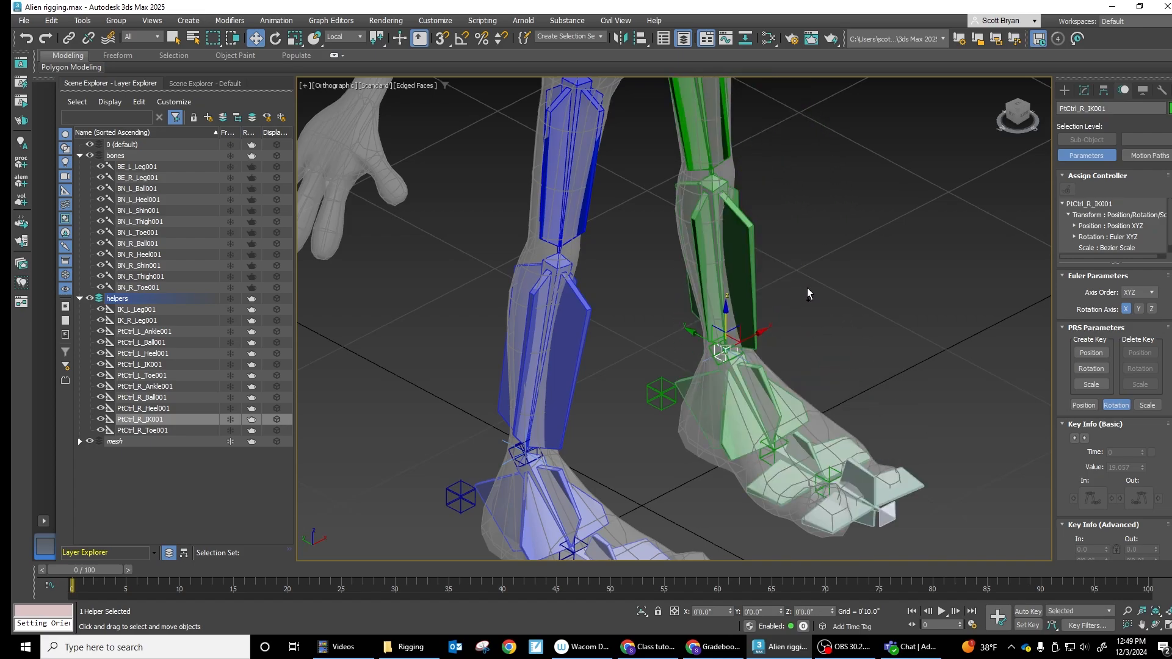
{"action": "key", "text": "ctrl+z"}
{"action": "middle_click_drag", "start_coordinate": [851, 354], "coordinate": [610, 378]}
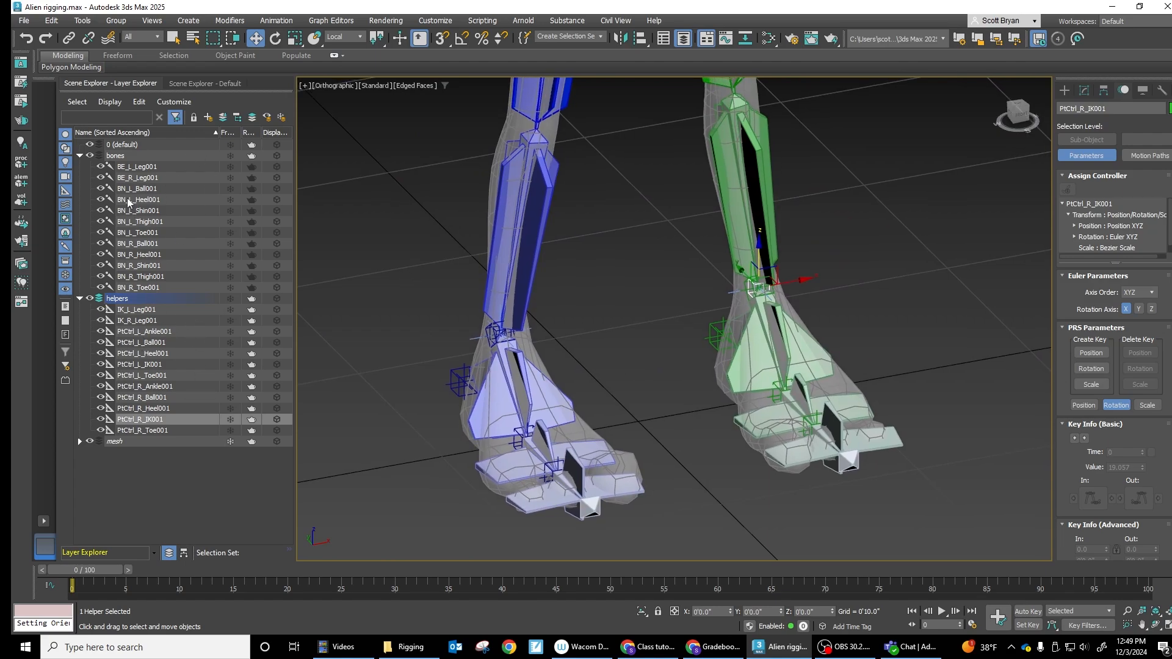
{"action": "scroll", "coordinate": [576, 288], "scroll_direction": "down", "scroll_amount": 3}
{"action": "middle_click_drag", "start_coordinate": [618, 292], "coordinate": [664, 334]}
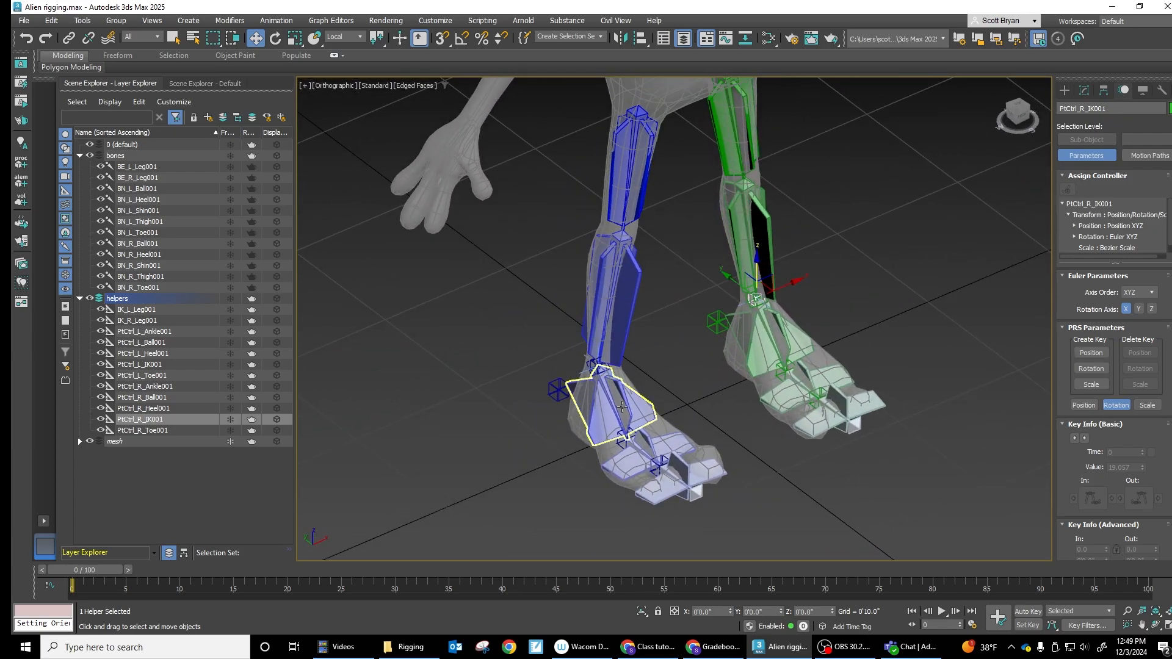